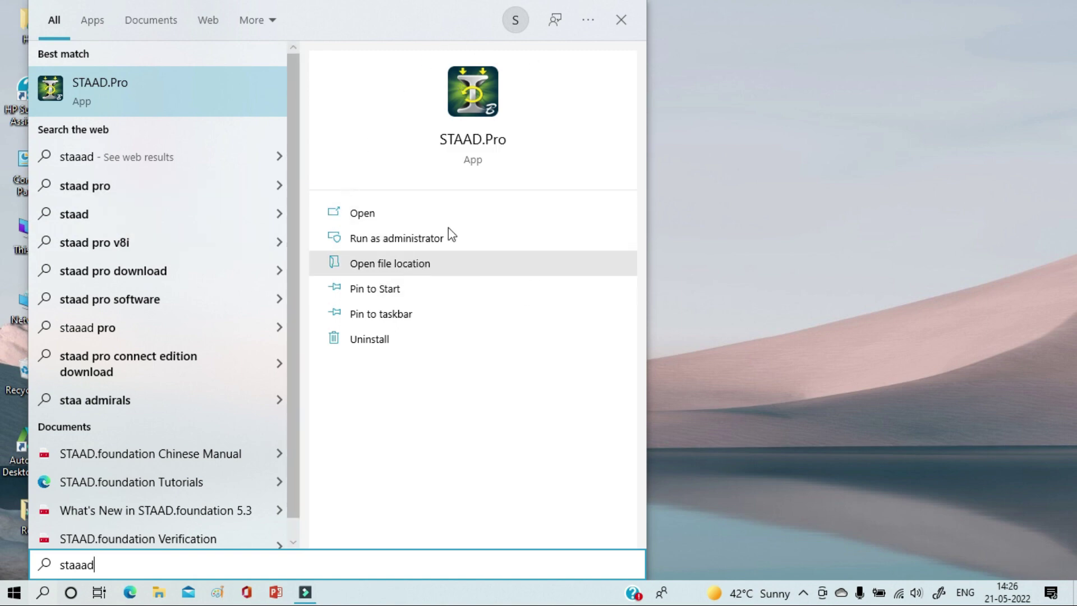
# Launch STAAD.Pro from the search results and dismiss the CONNECTION Client window
pyautogui.click(466, 142)
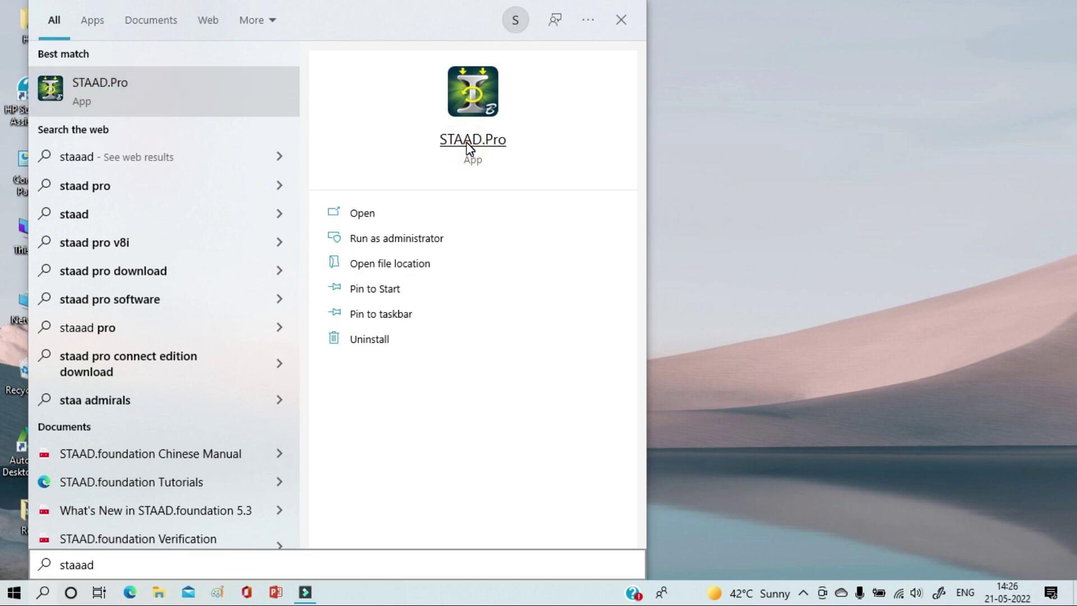
pyautogui.click(478, 96)
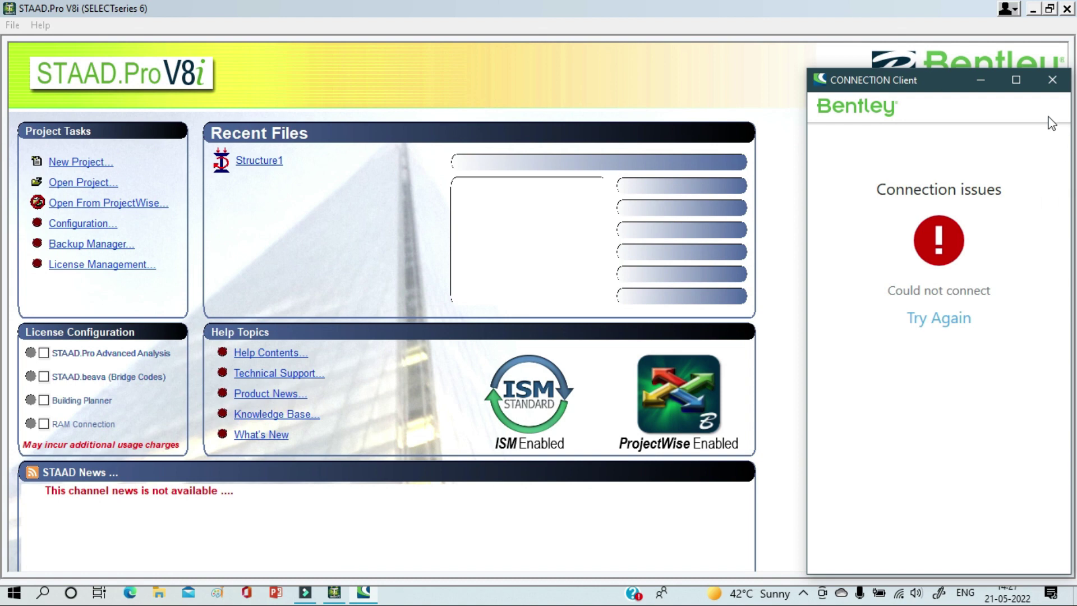
pyautogui.click(1047, 91)
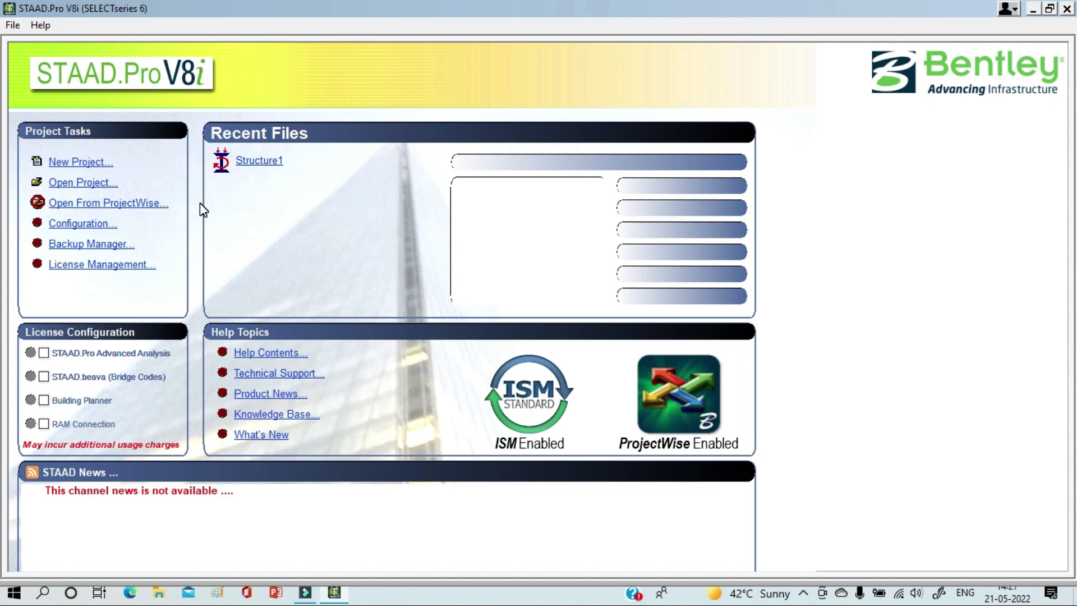
# Start a new project as a Space structure with the file name G+3
pyautogui.click(71, 168)
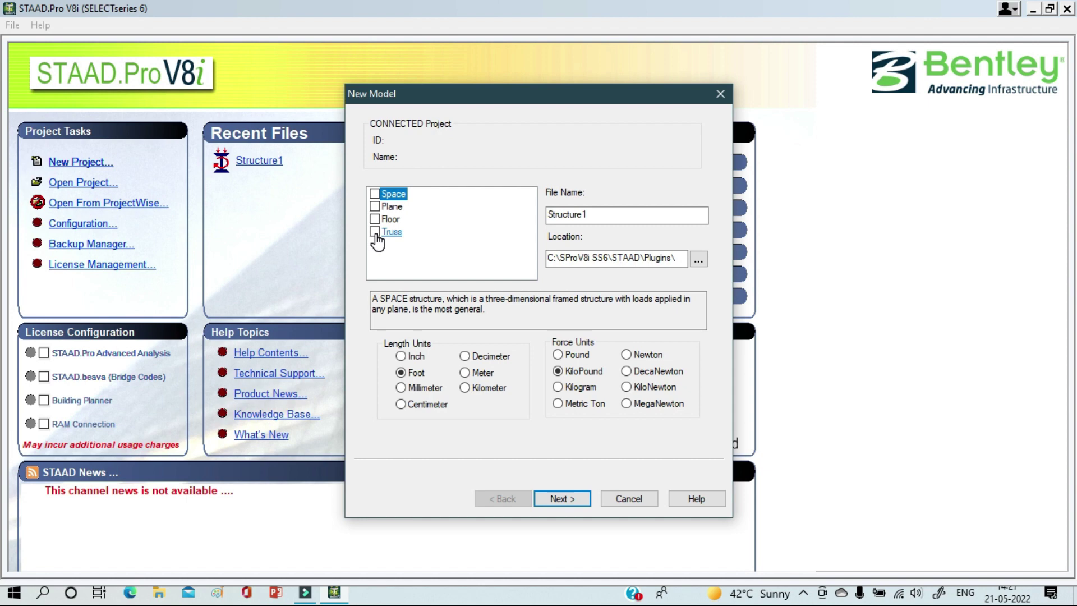
pyautogui.click(374, 201)
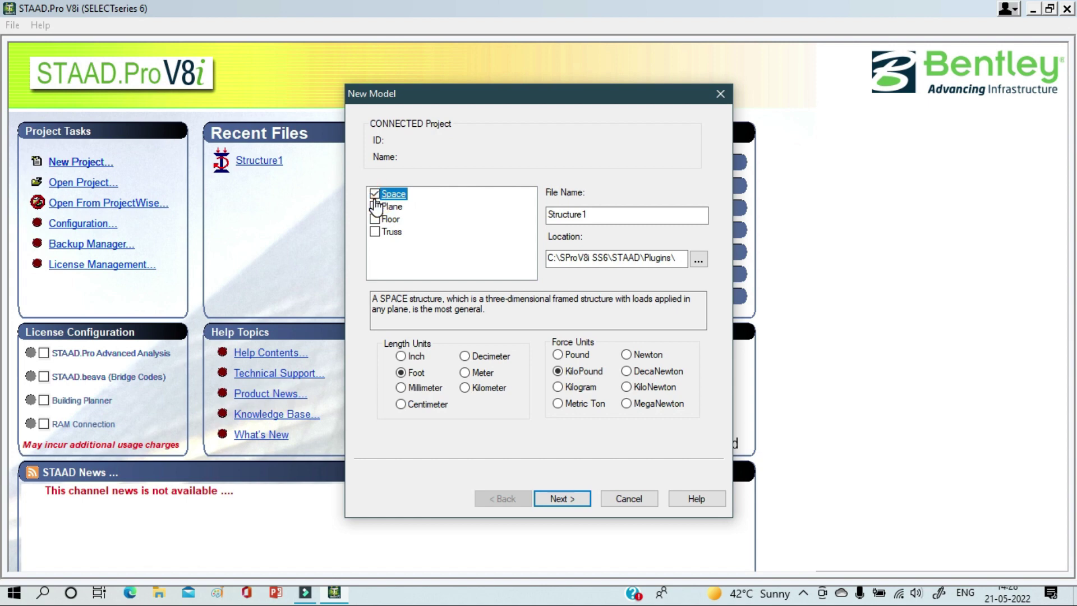
pyautogui.doubleClick(595, 215)
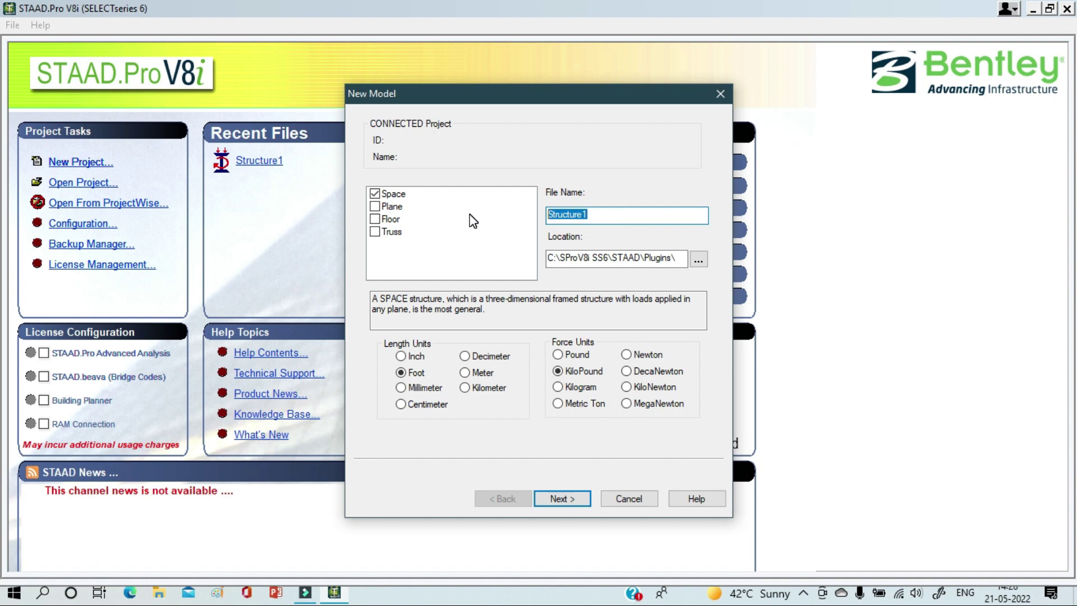
pyautogui.write('G+3')
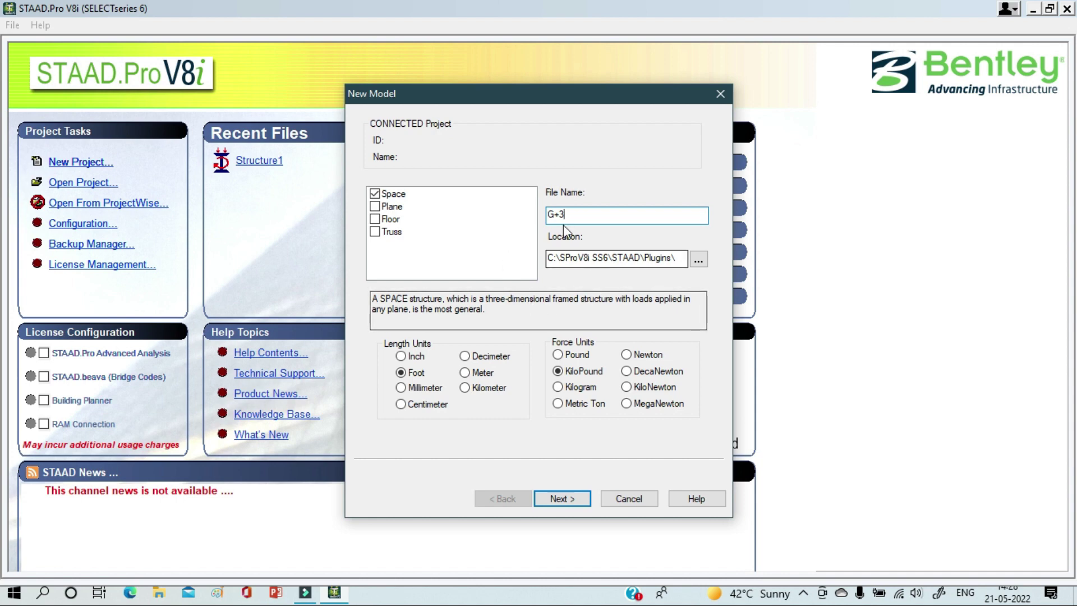
pyautogui.moveTo(565, 215); pyautogui.dragTo(560, 215)
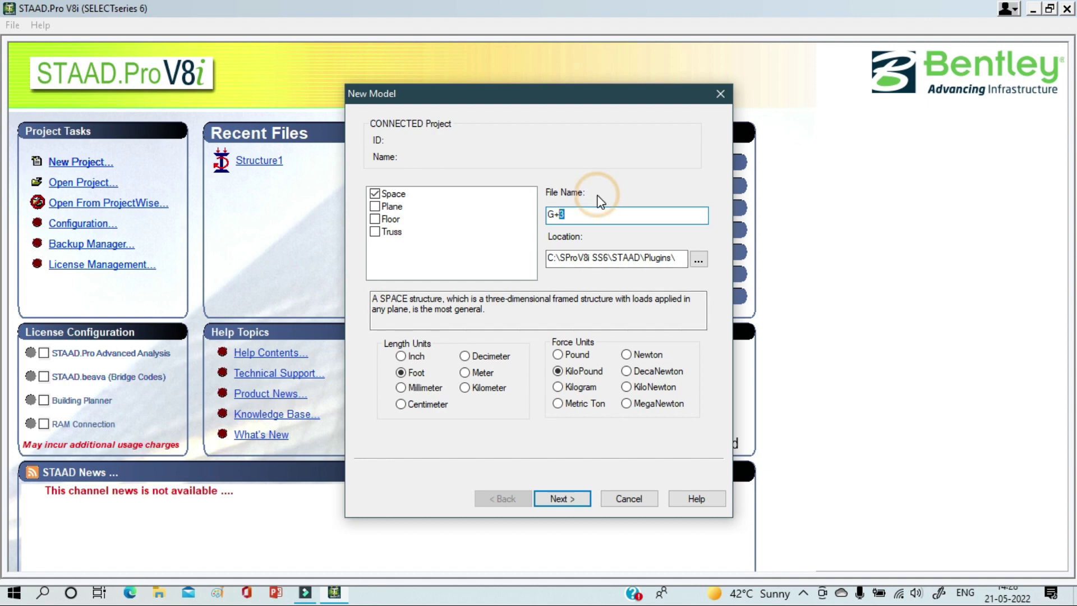
pyautogui.click(598, 214)
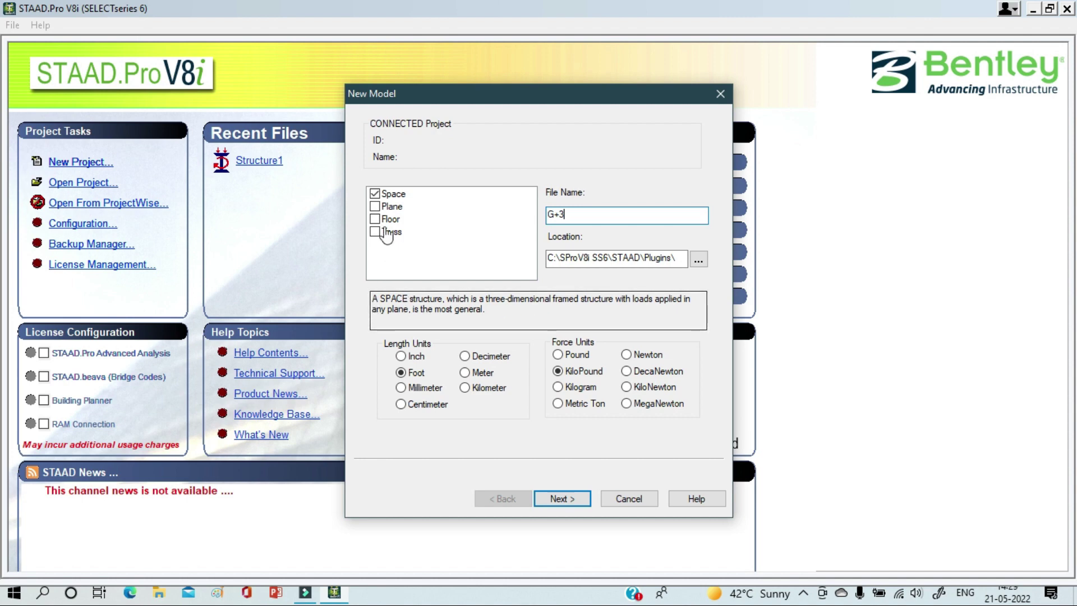
# Review the descriptions of the Plane and Floor structure types, then return to Space and read its description
pyautogui.click(380, 208)
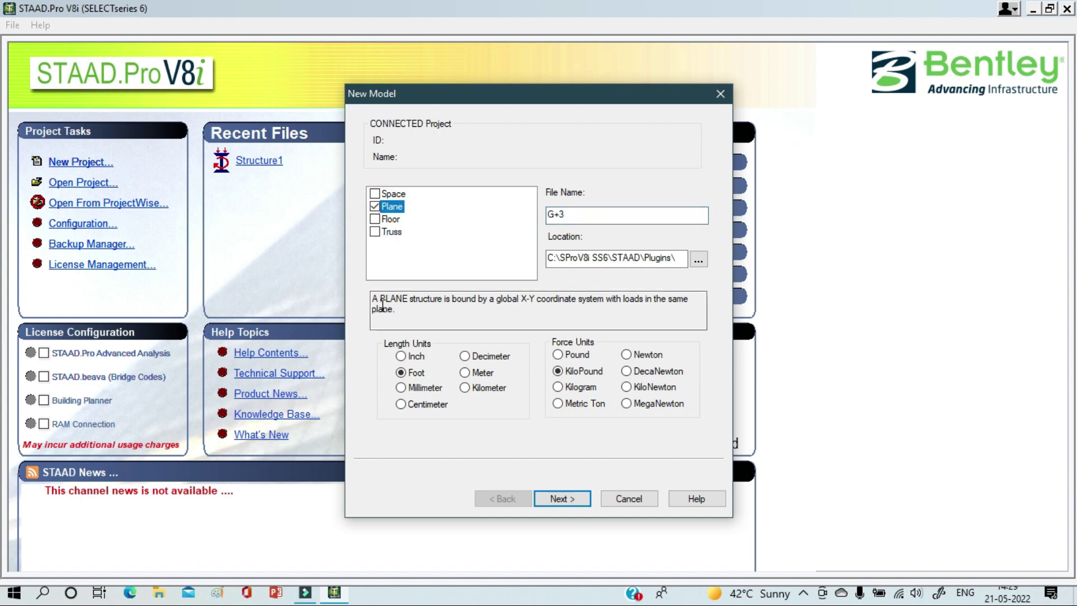
pyautogui.click(374, 219)
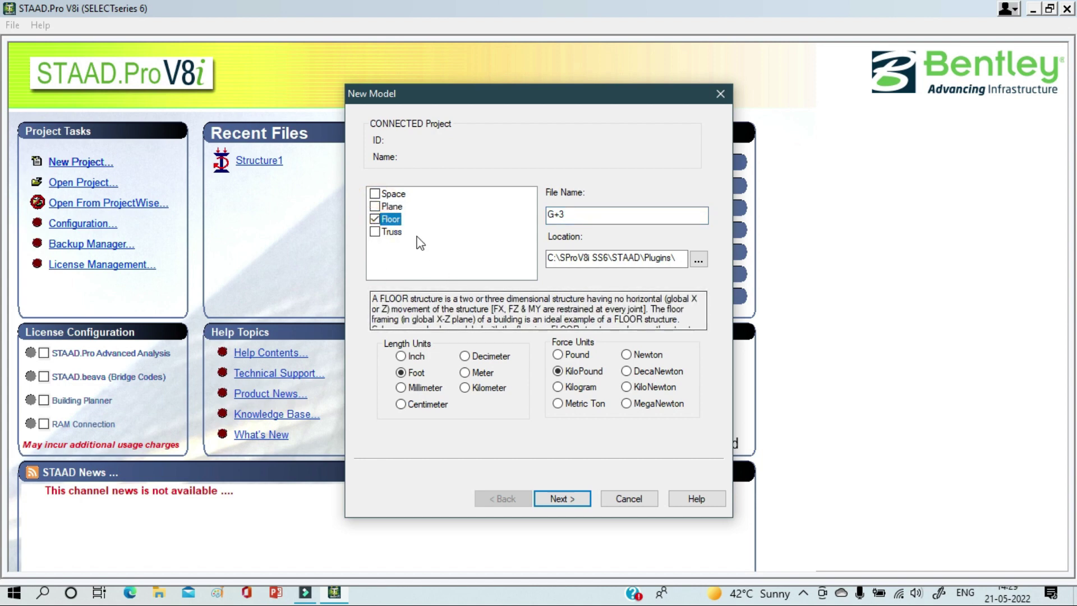
pyautogui.click(375, 196)
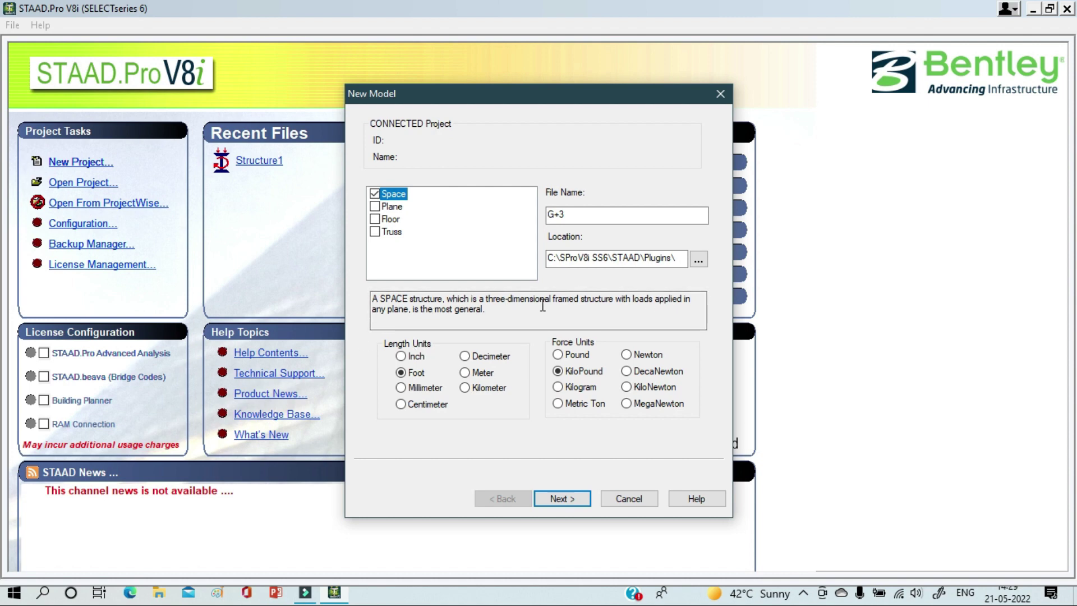
pyautogui.moveTo(624, 305); pyautogui.dragTo(689, 303)
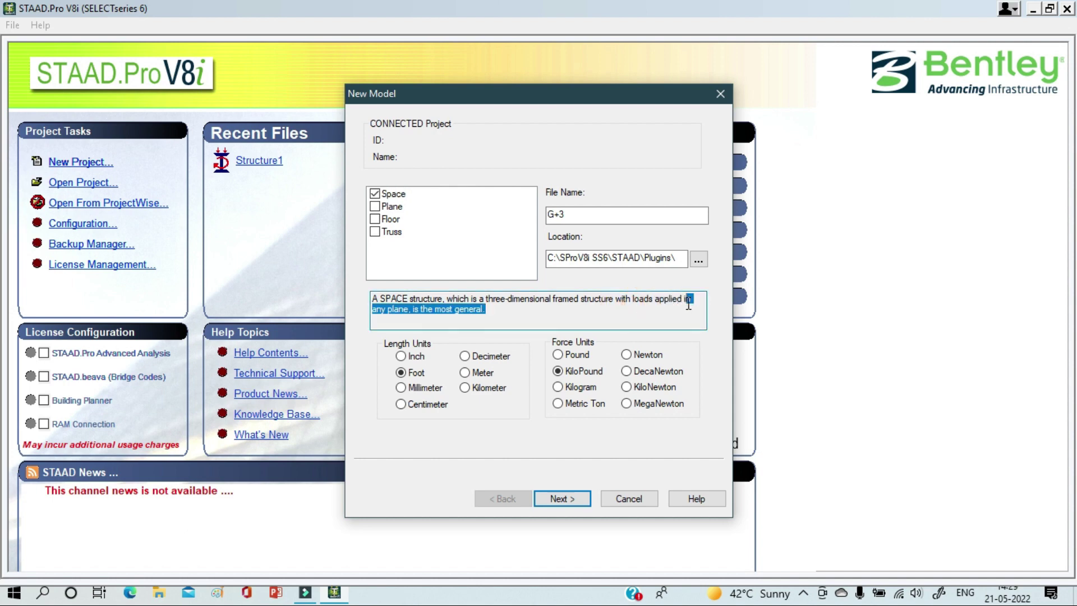
pyautogui.click(637, 322)
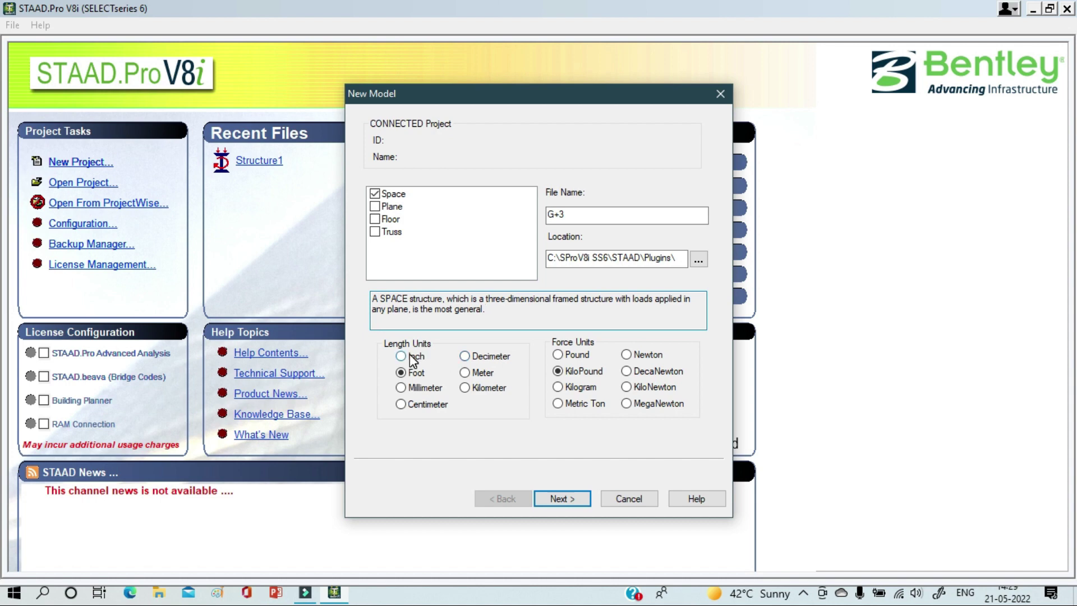
# Set the length unit to Meter and the force unit to KiloNewton, and finish creating the model with the Add Beam option
pyautogui.click(486, 375)
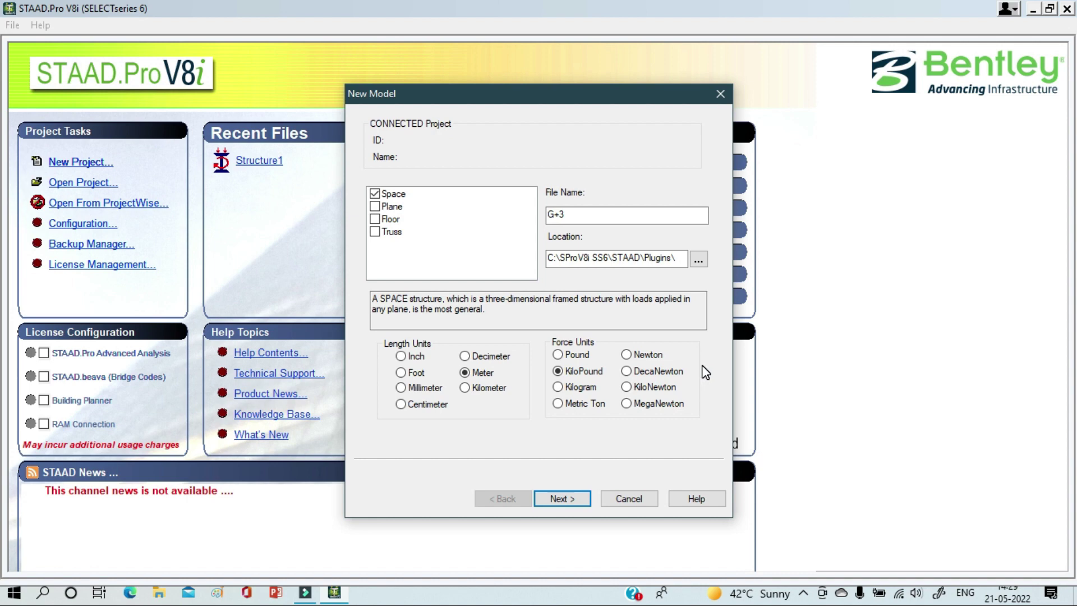
pyautogui.click(631, 392)
pyautogui.click(570, 502)
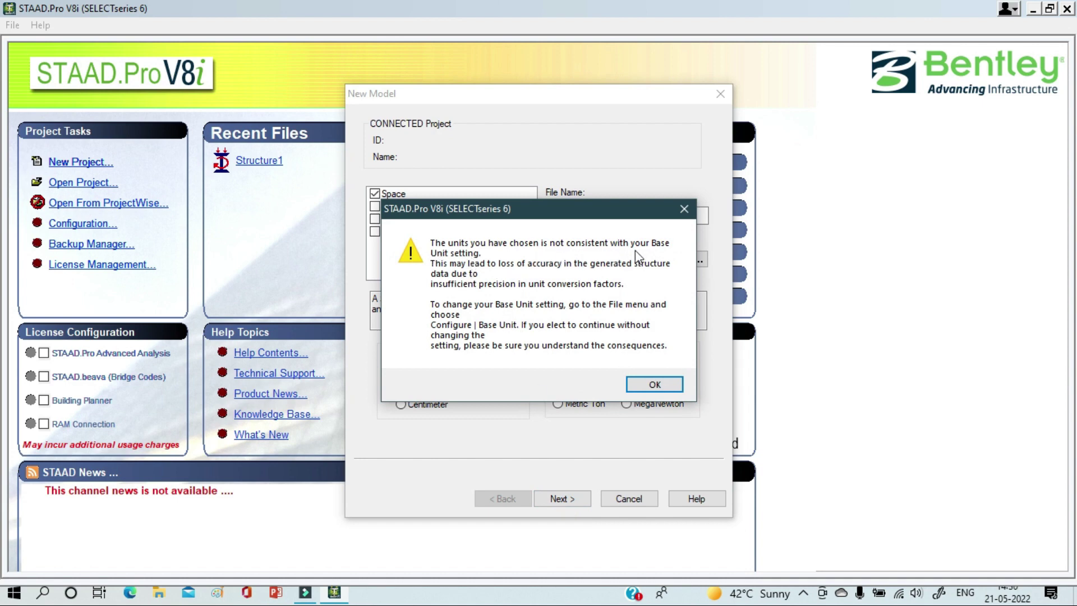
pyautogui.click(684, 209)
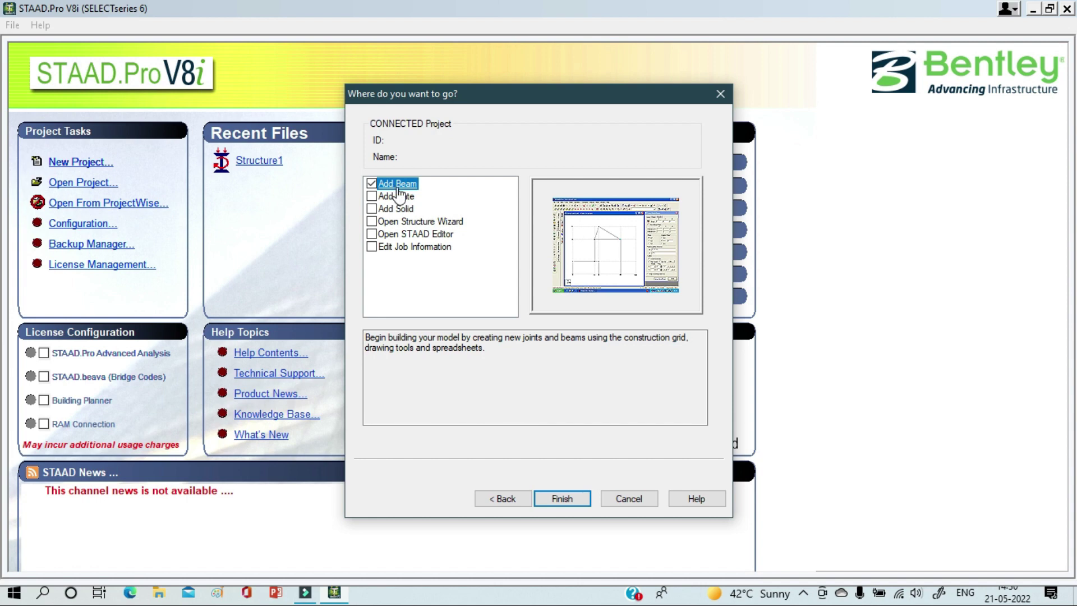
pyautogui.click(563, 501)
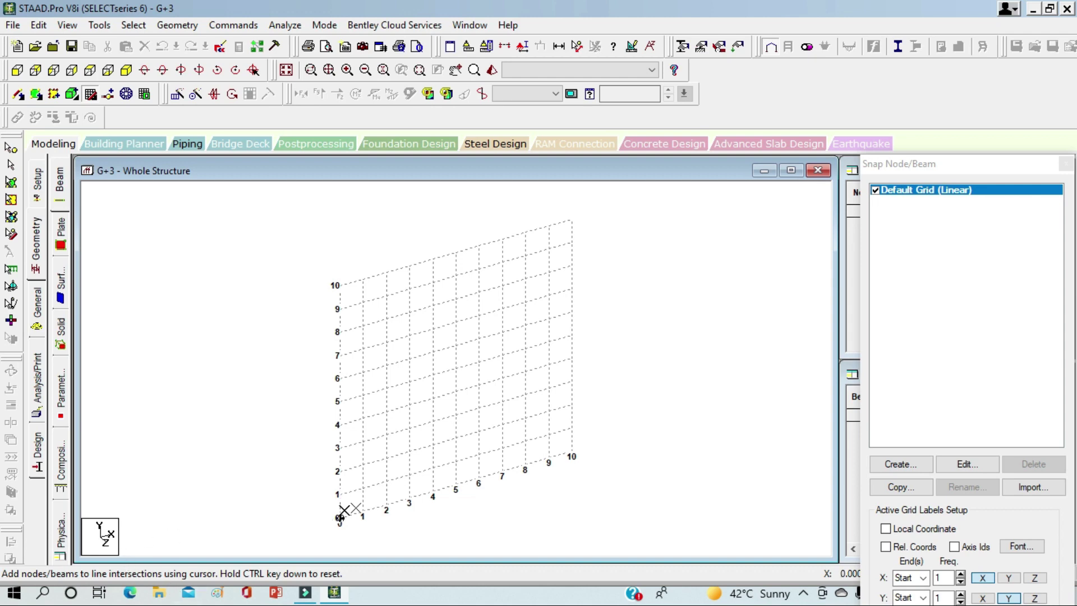
# Run the Structure Wizard for the G+3 model and set its prototype model type to Frame Models
pyautogui.click(336, 497)
pyautogui.moveTo(969, 158); pyautogui.dragTo(951, 60)
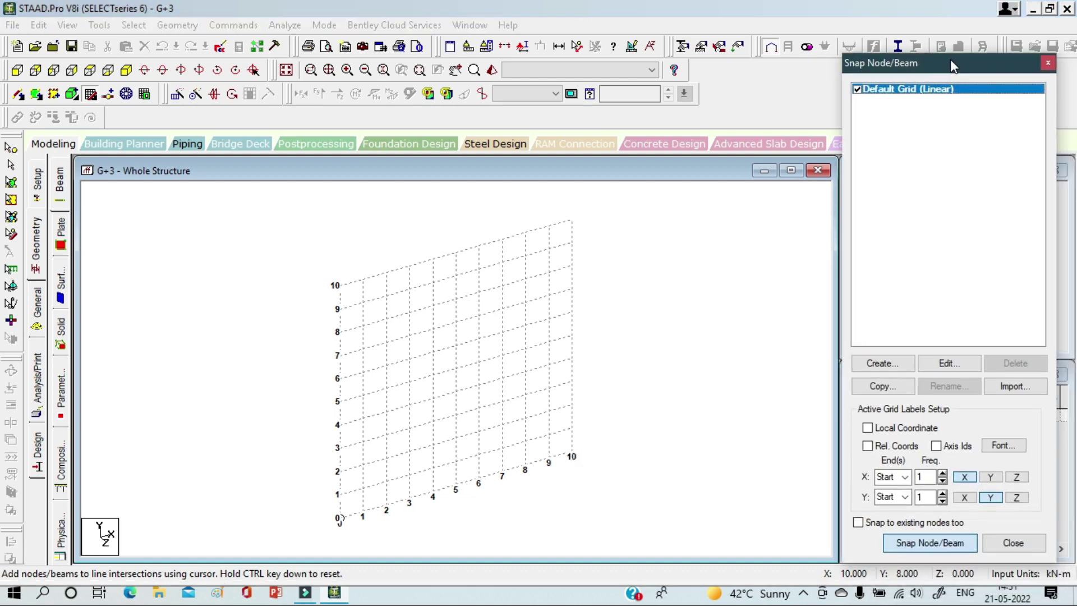
pyautogui.click(363, 463)
pyautogui.click(178, 25)
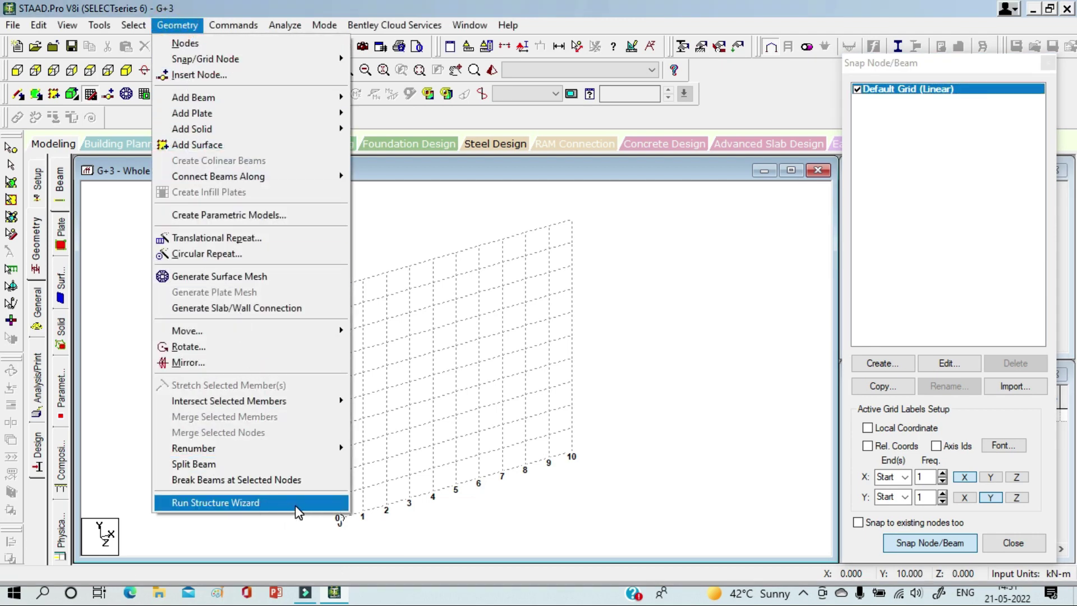
pyautogui.click(217, 504)
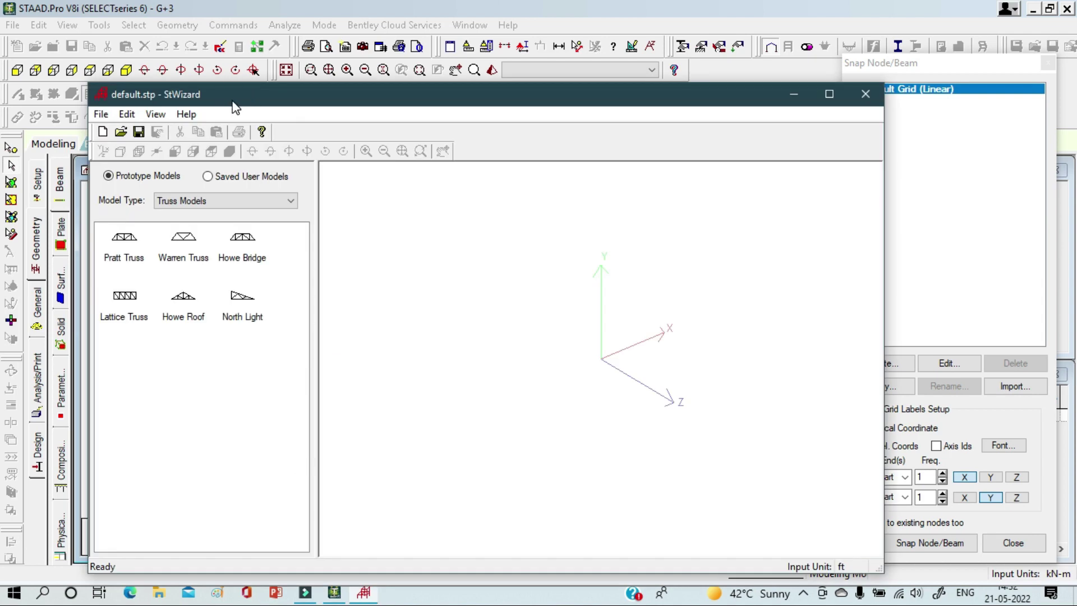
pyautogui.moveTo(235, 104); pyautogui.dragTo(229, 53)
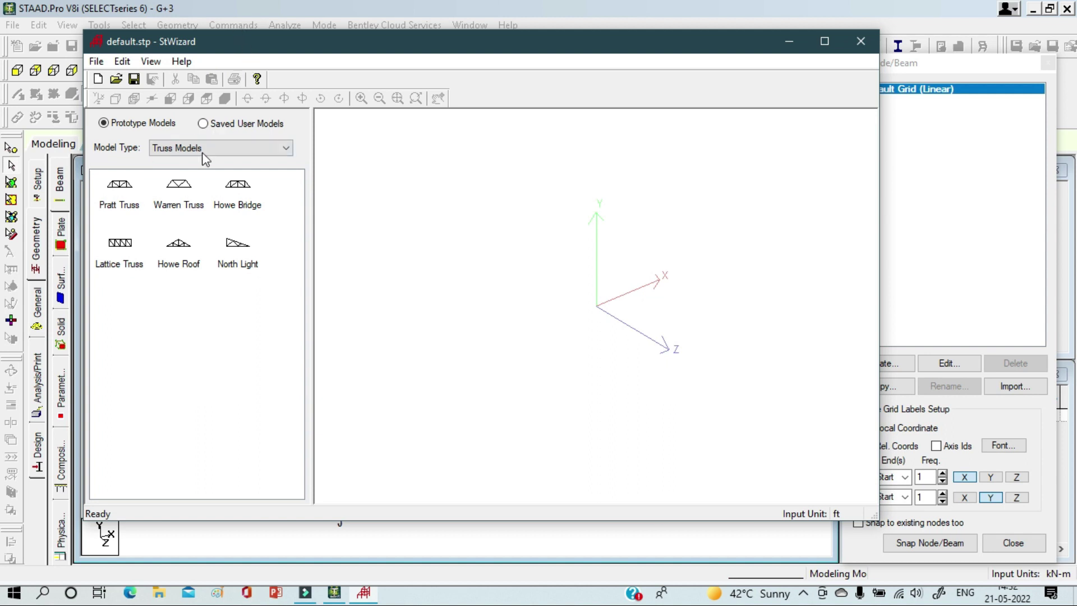
pyautogui.click(286, 149)
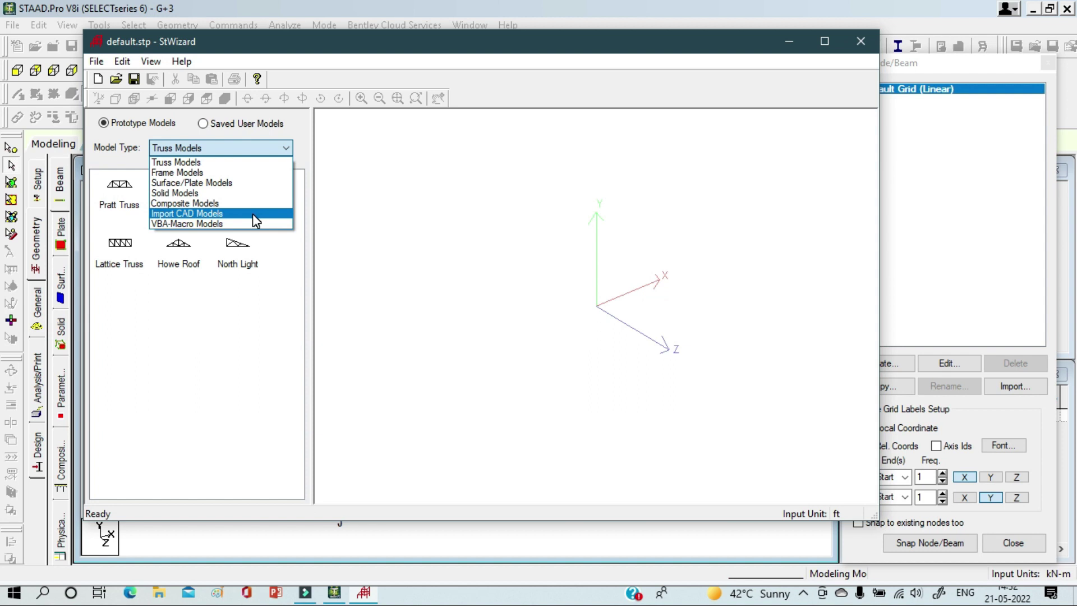
pyautogui.click(218, 173)
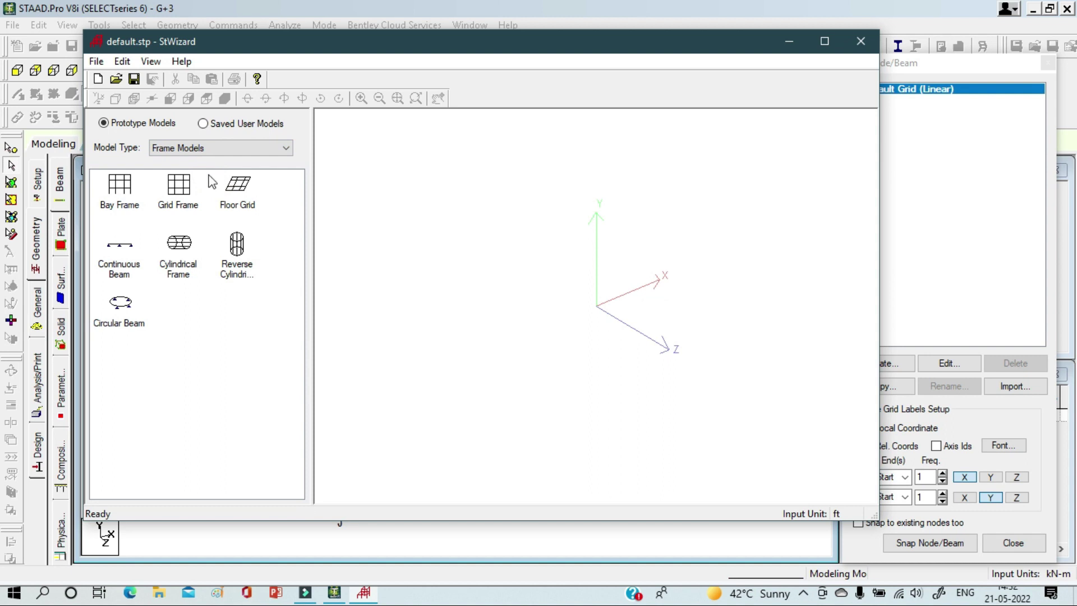
# Browse the available frame prototypes, including the Circular Beam, Continuous Beam, Bay, Grid, Cylindrical and Reverse Cylindrical frames
pyautogui.click(145, 326)
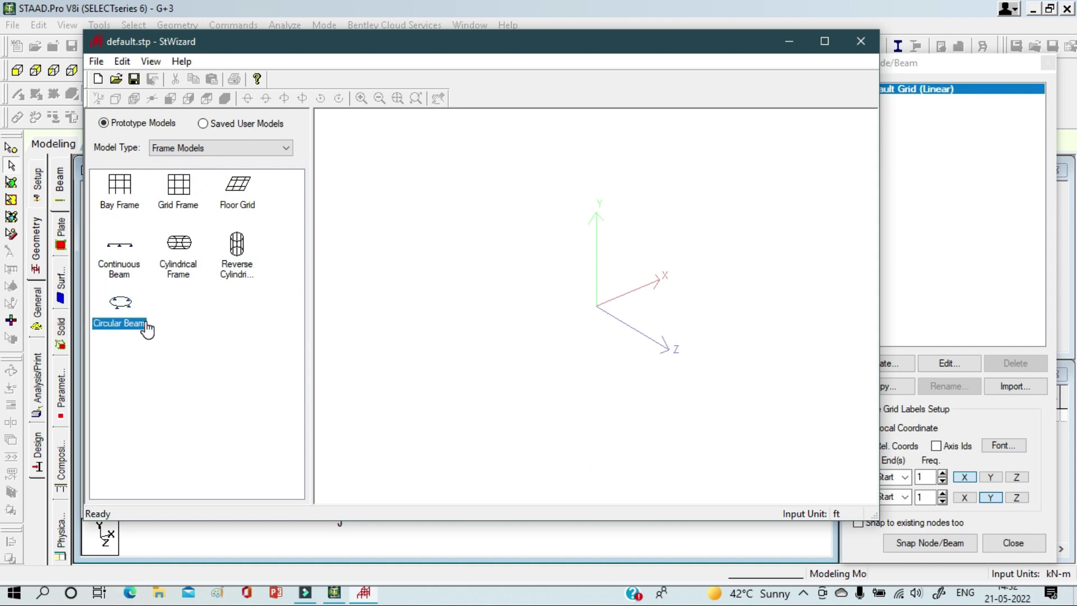
pyautogui.click(184, 410)
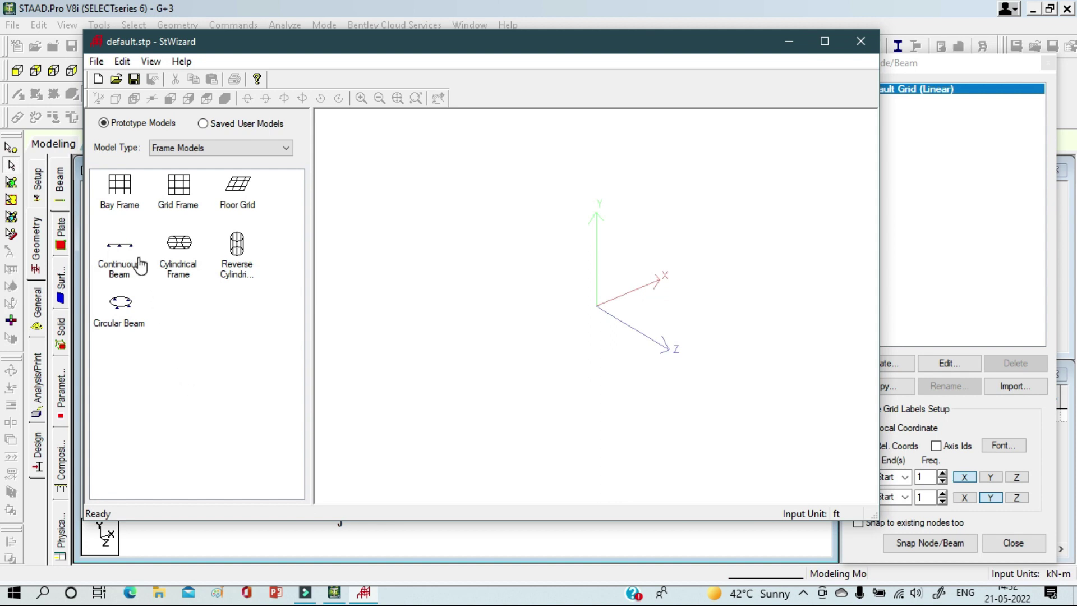
pyautogui.click(140, 297)
pyautogui.click(119, 246)
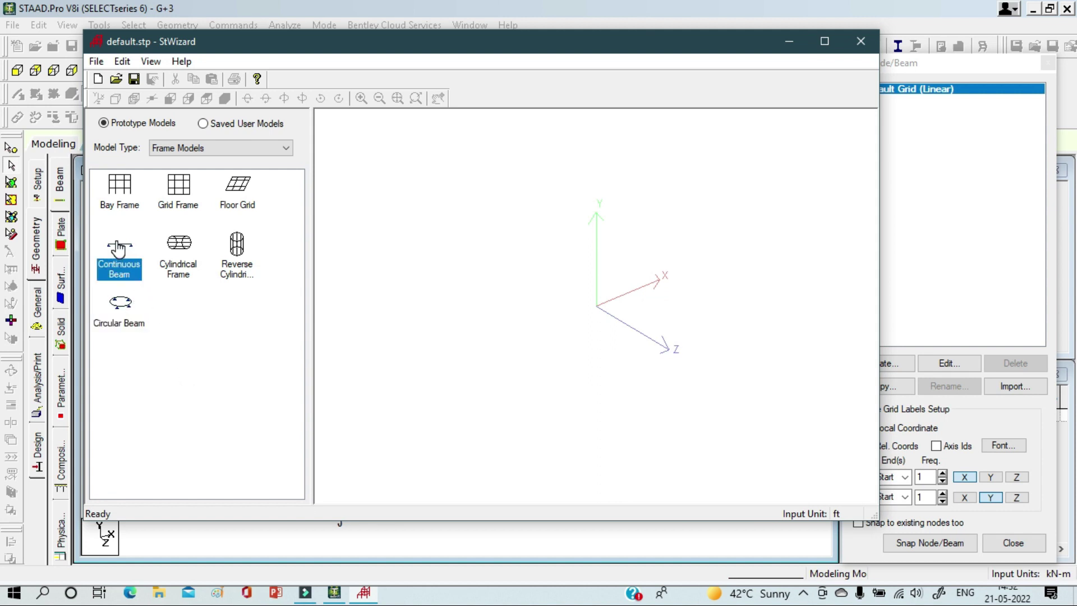
pyautogui.click(127, 323)
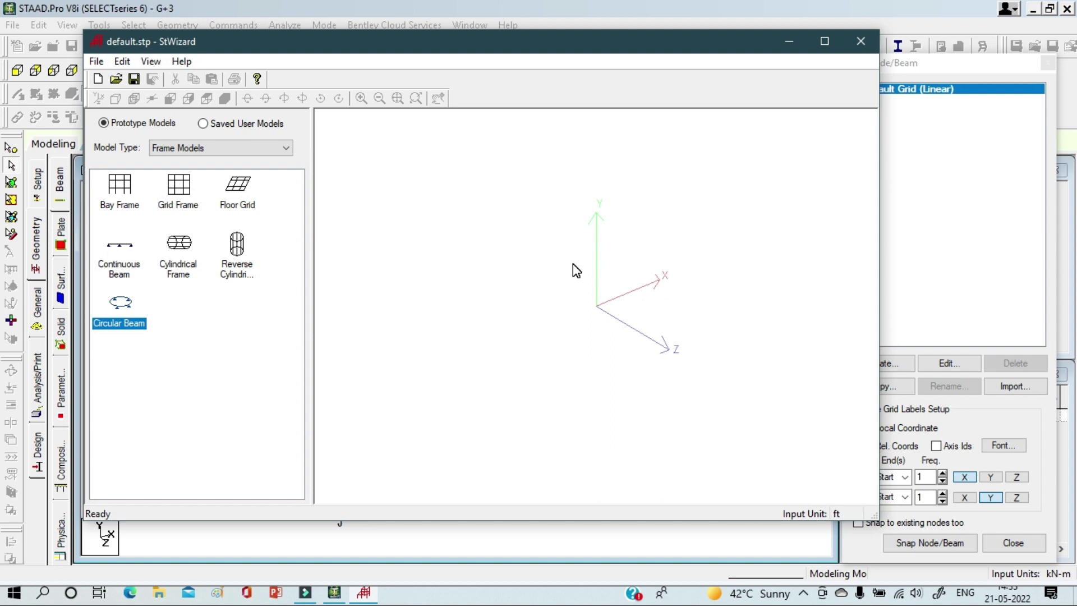
pyautogui.click(112, 199)
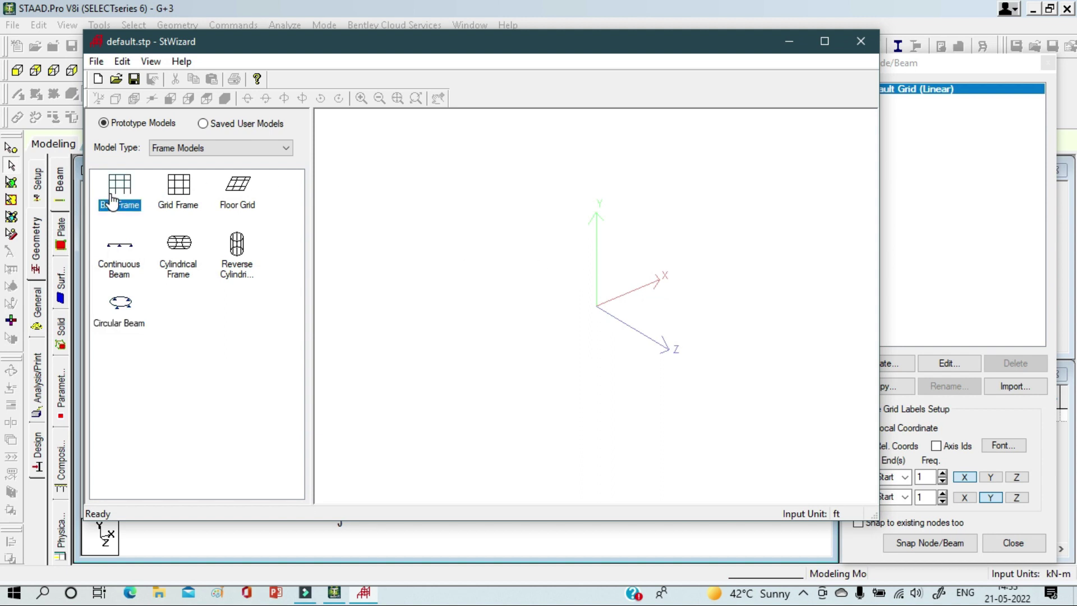
pyautogui.click(193, 208)
pyautogui.click(186, 261)
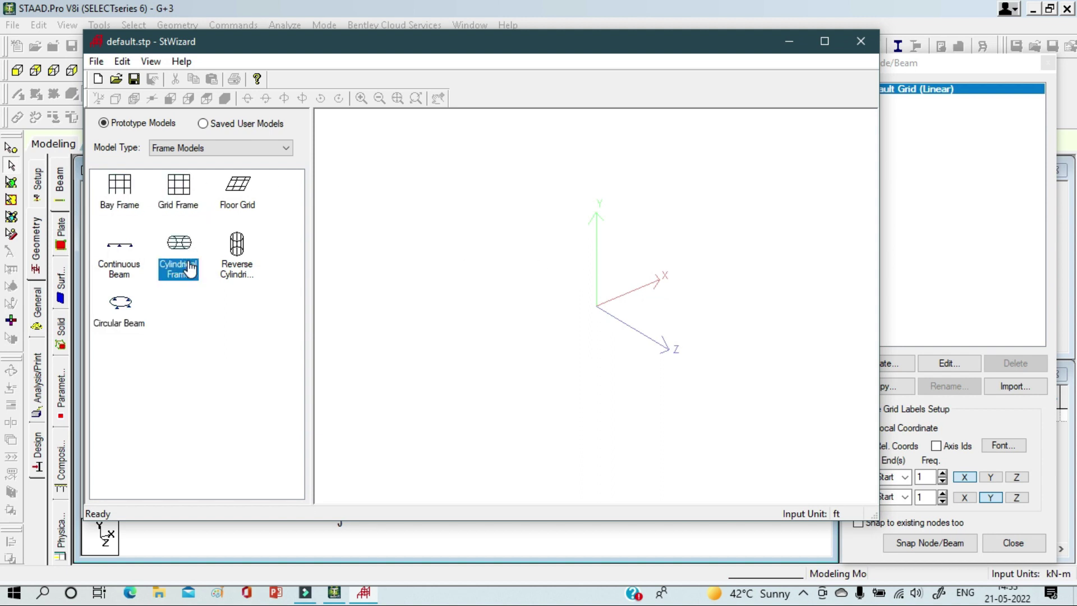
pyautogui.click(255, 275)
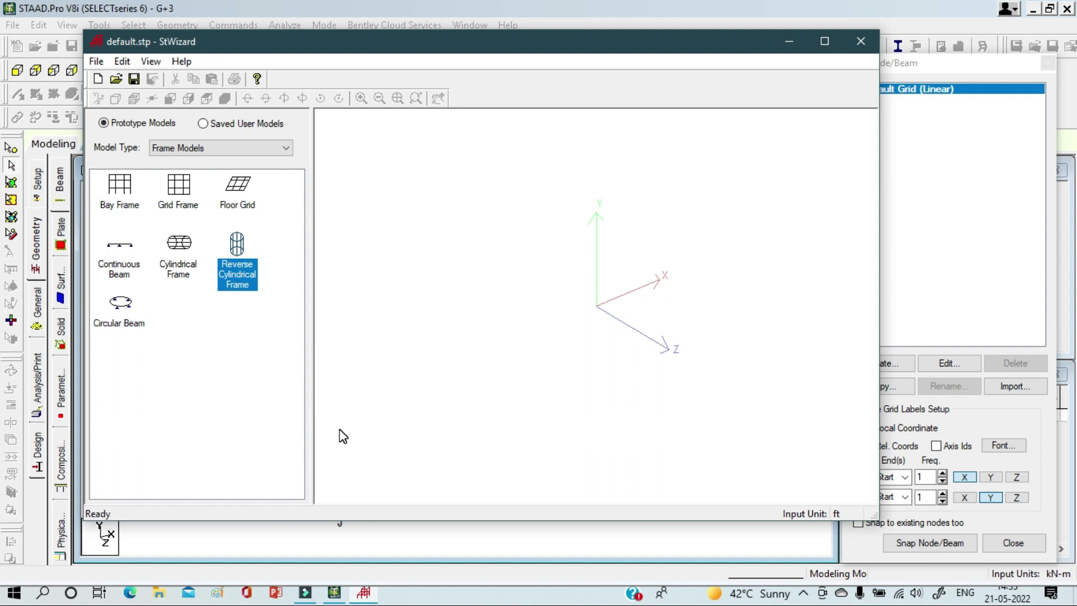
# Insert the Bay Frame prototype with a length of 18 ft, a height of 13 ft and a width of 15 ft
pyautogui.click(124, 206)
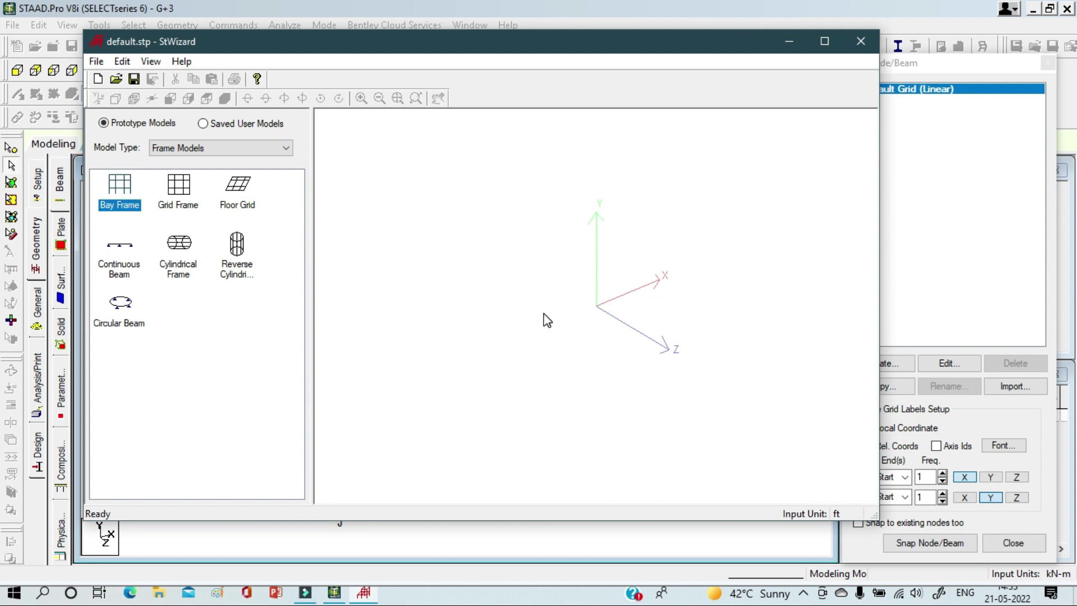
pyautogui.moveTo(126, 194); pyautogui.dragTo(523, 272)
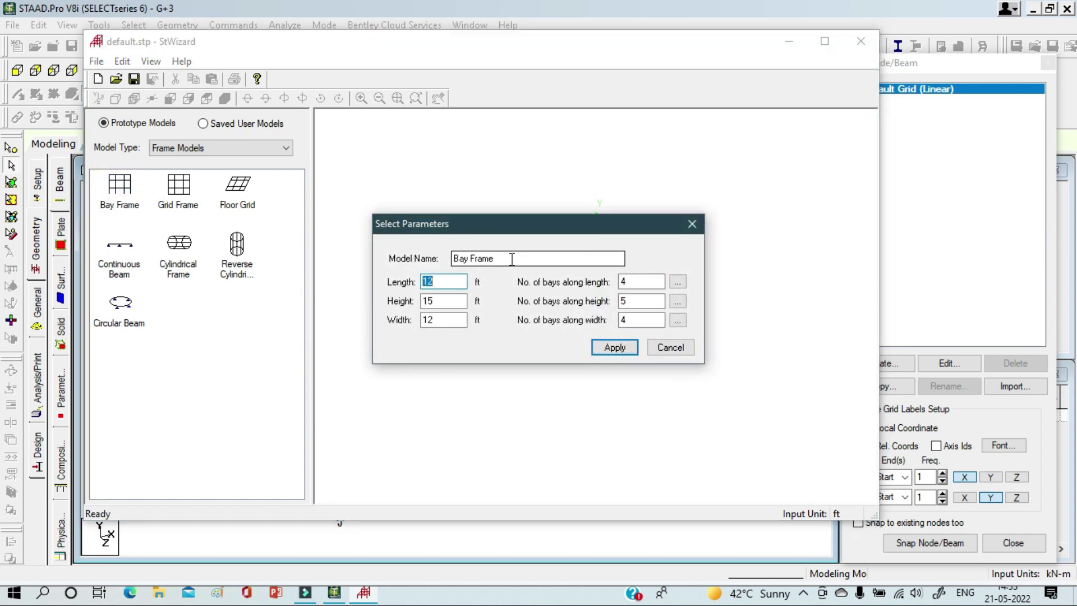
pyautogui.moveTo(483, 220); pyautogui.dragTo(509, 200)
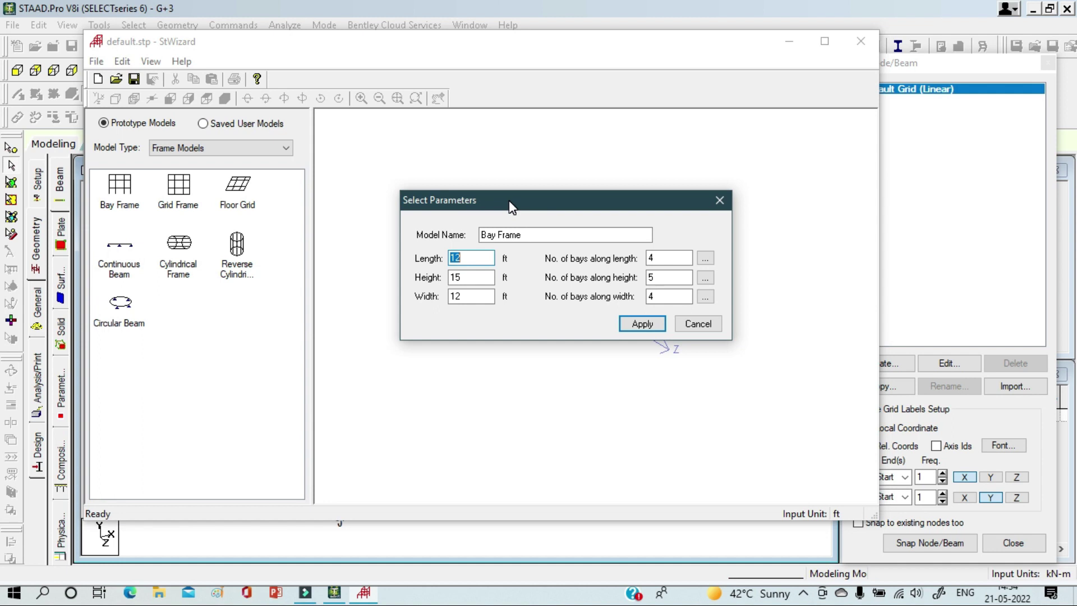
pyautogui.moveTo(534, 201); pyautogui.dragTo(531, 176)
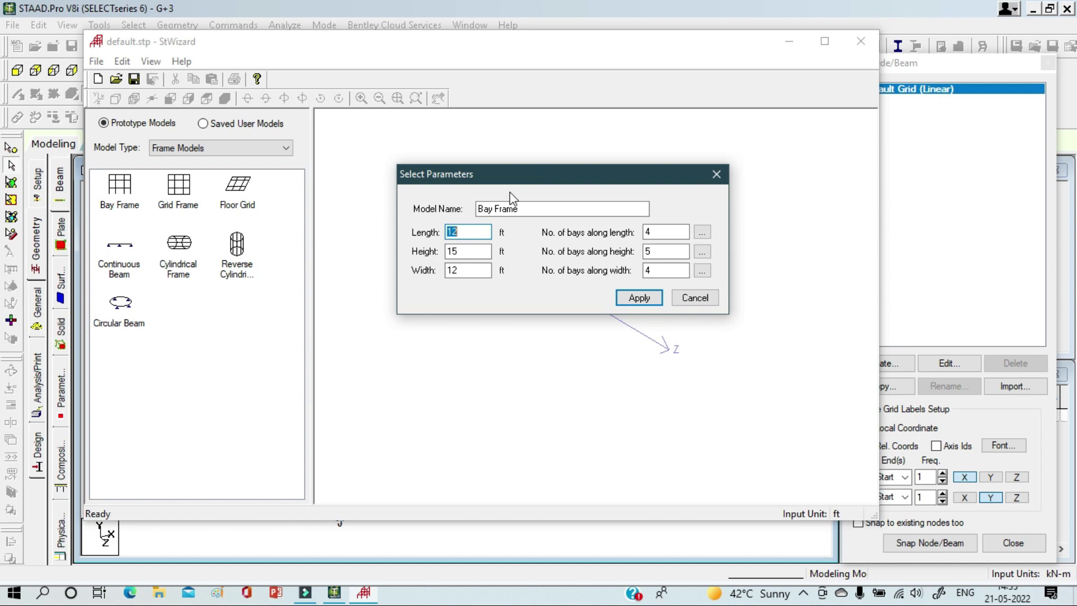
pyautogui.write('18')
pyautogui.click(473, 254)
pyautogui.moveTo(520, 176); pyautogui.dragTo(512, 152)
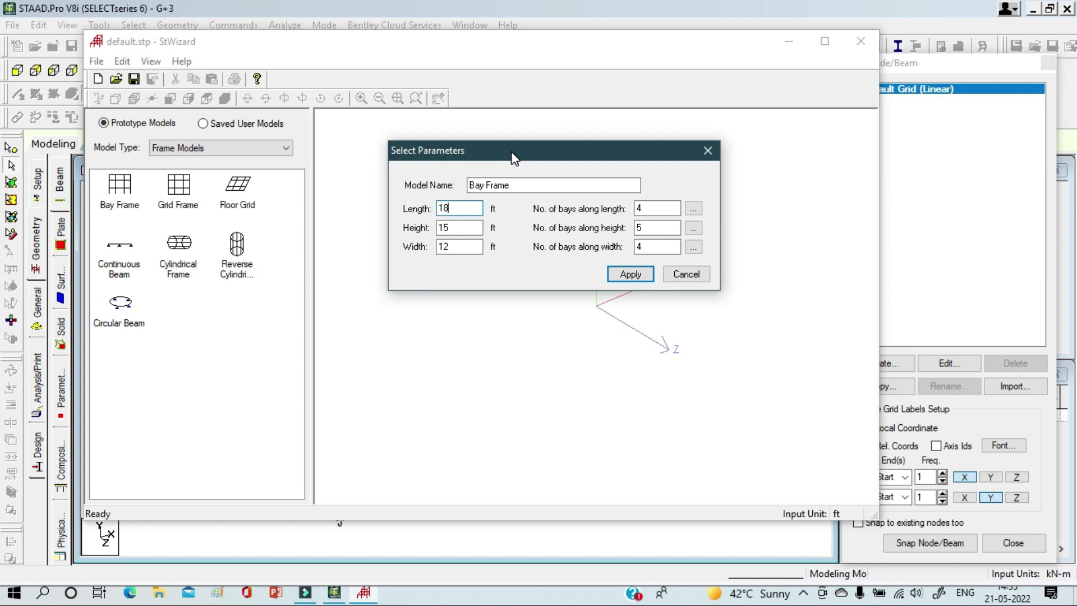
pyautogui.moveTo(512, 158); pyautogui.dragTo(498, 172)
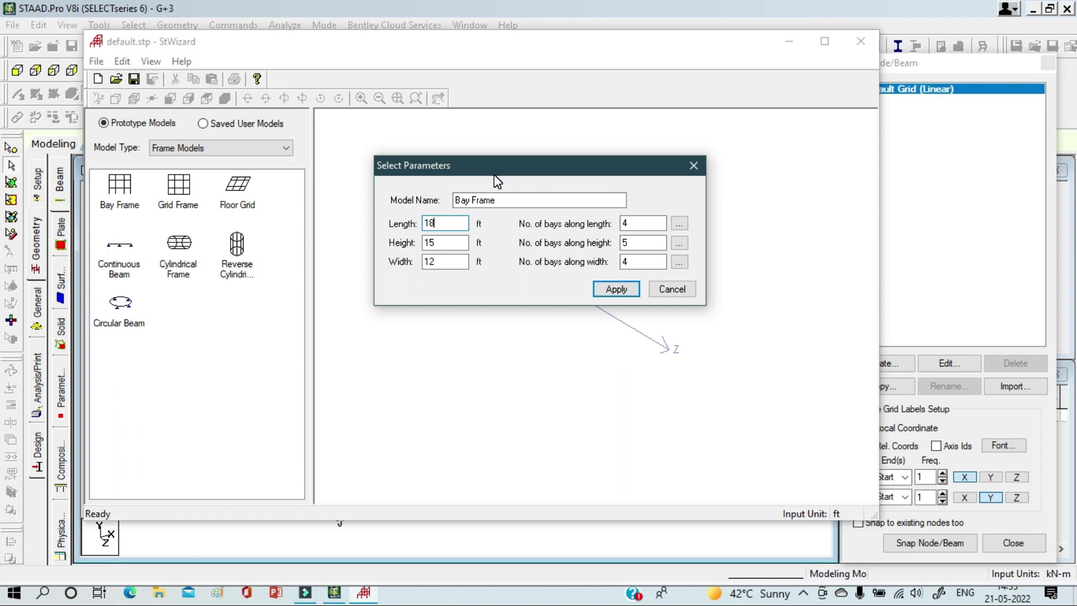
pyautogui.doubleClick(452, 242)
pyautogui.write('13')
pyautogui.doubleClick(466, 261)
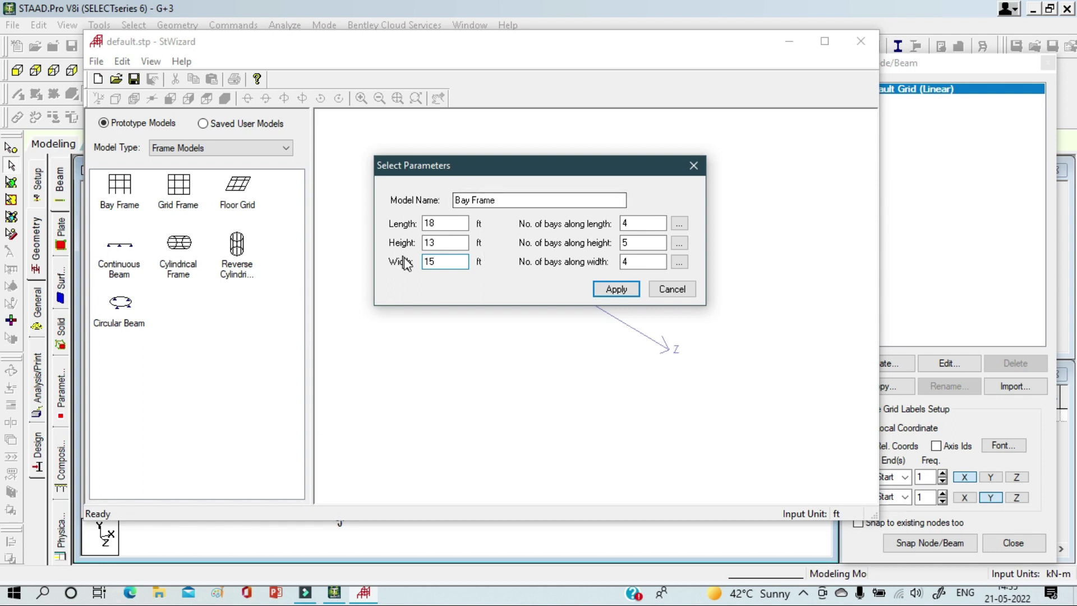
pyautogui.click(476, 292)
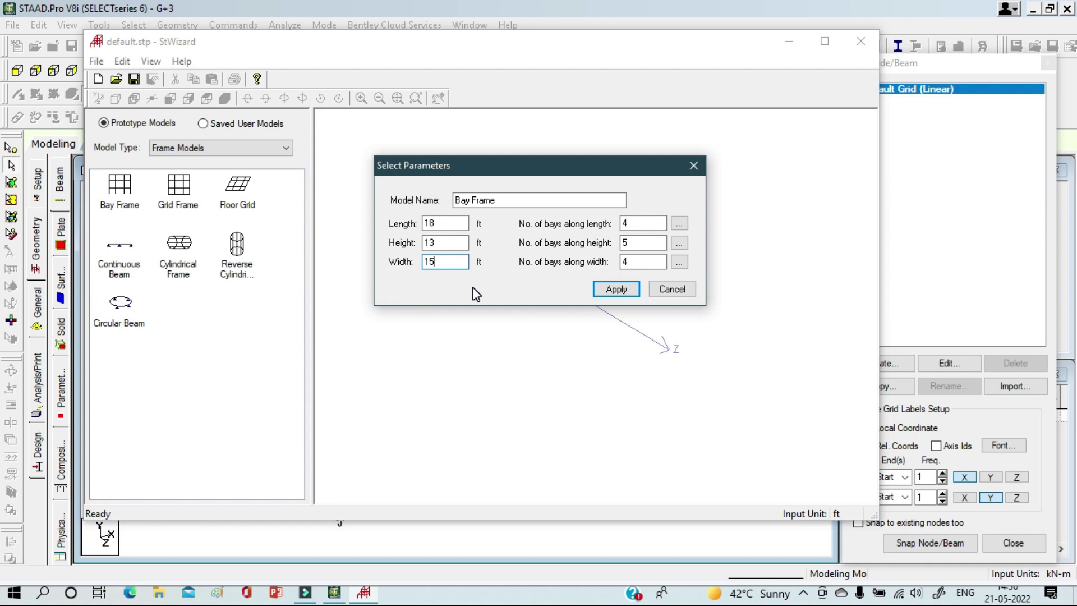
# Set the number of bays to 6 along the length, 4 along the height and 5 along the width
pyautogui.doubleClick(644, 223)
pyautogui.write('6')
pyautogui.doubleClick(641, 243)
pyautogui.write('4')
pyautogui.doubleClick(642, 261)
pyautogui.write('5')
# Set the bay lengths along the height to 4 for bay 1 and 3 for bays 2 to 4, and generate the frame
pyautogui.click(639, 242)
pyautogui.click(678, 243)
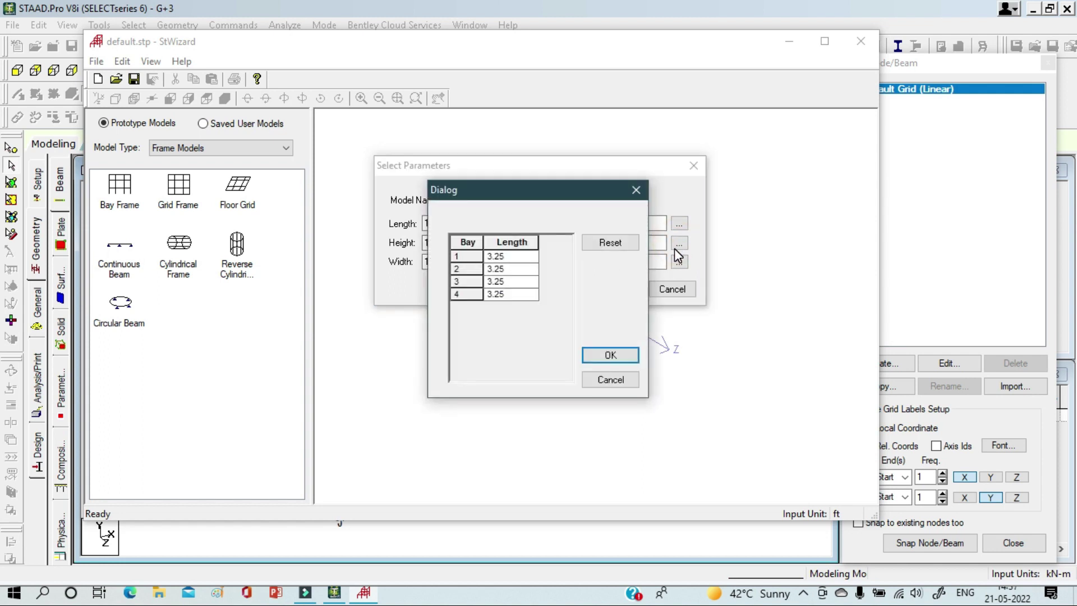
pyautogui.moveTo(577, 189); pyautogui.dragTo(782, 152)
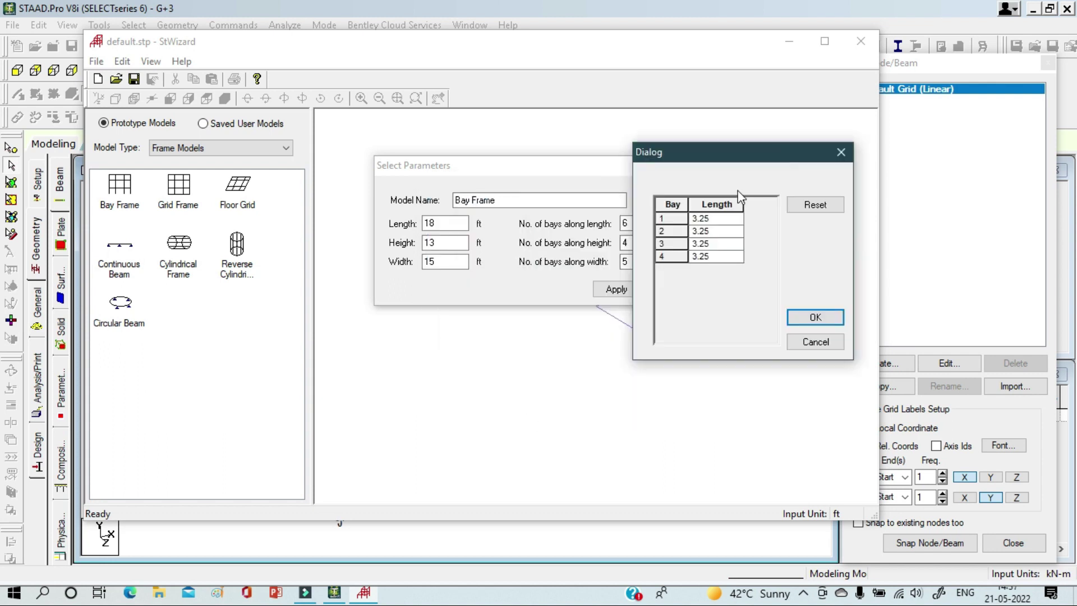
pyautogui.moveTo(714, 159); pyautogui.dragTo(757, 145)
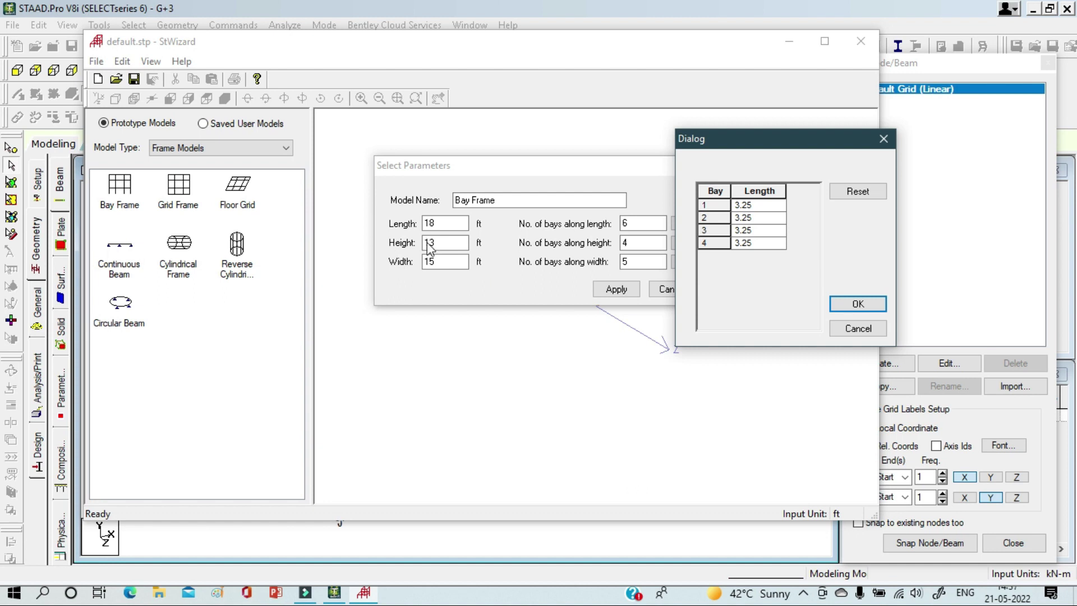
pyautogui.click(763, 207)
pyautogui.write('4')
pyautogui.click(760, 218)
pyautogui.write('3')
pyautogui.click(759, 229)
pyautogui.write('3')
pyautogui.click(761, 242)
pyautogui.write('3')
pyautogui.click(854, 303)
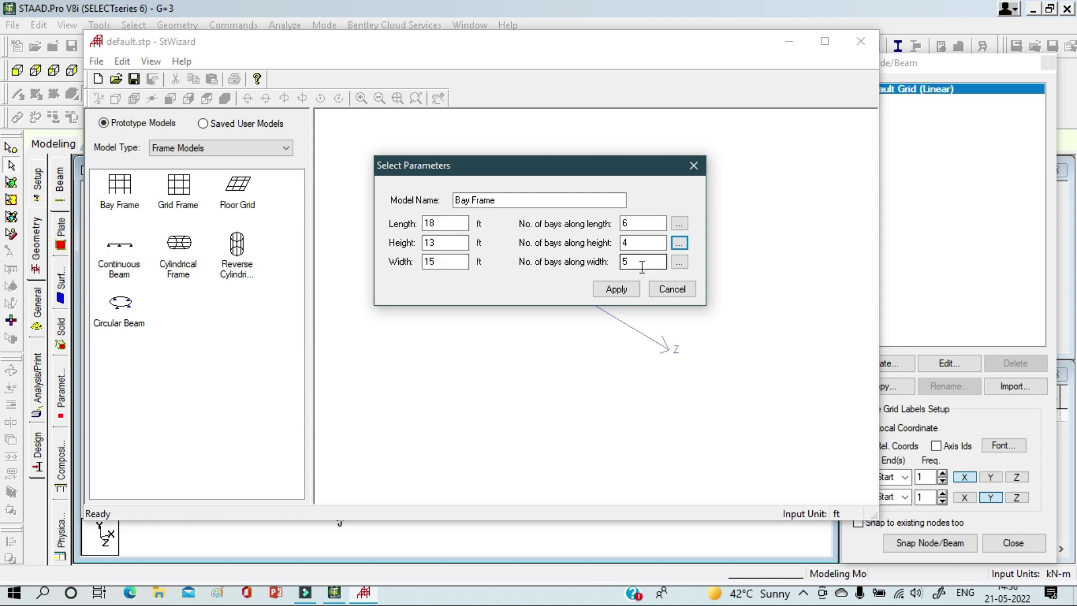
pyautogui.click(623, 294)
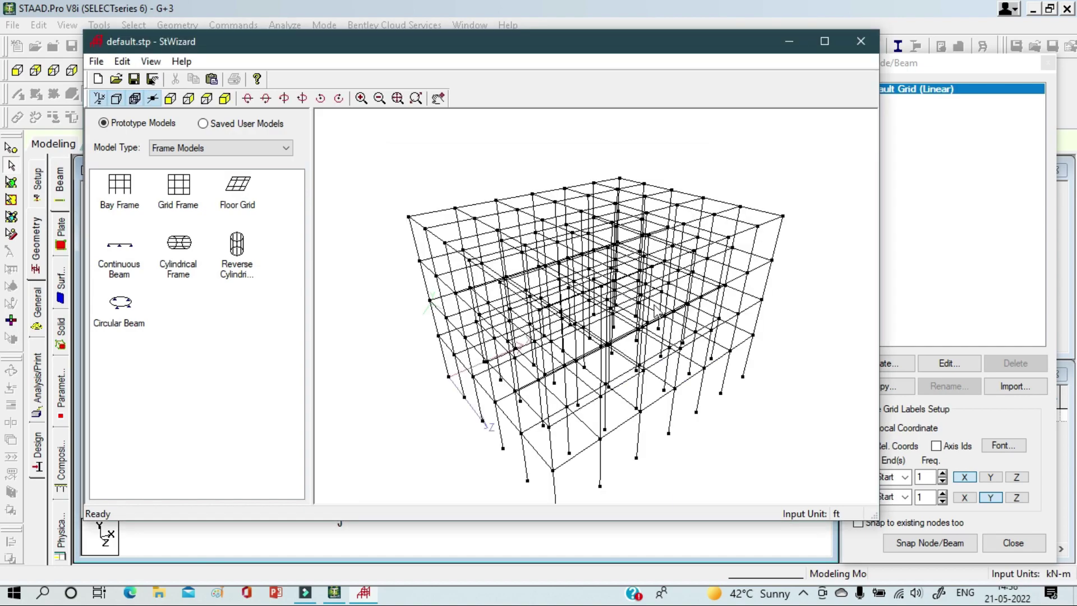
# Examine the generated bay frame from different angles to check its storeys and bays
pyautogui.moveTo(657, 312); pyautogui.dragTo(738, 340)
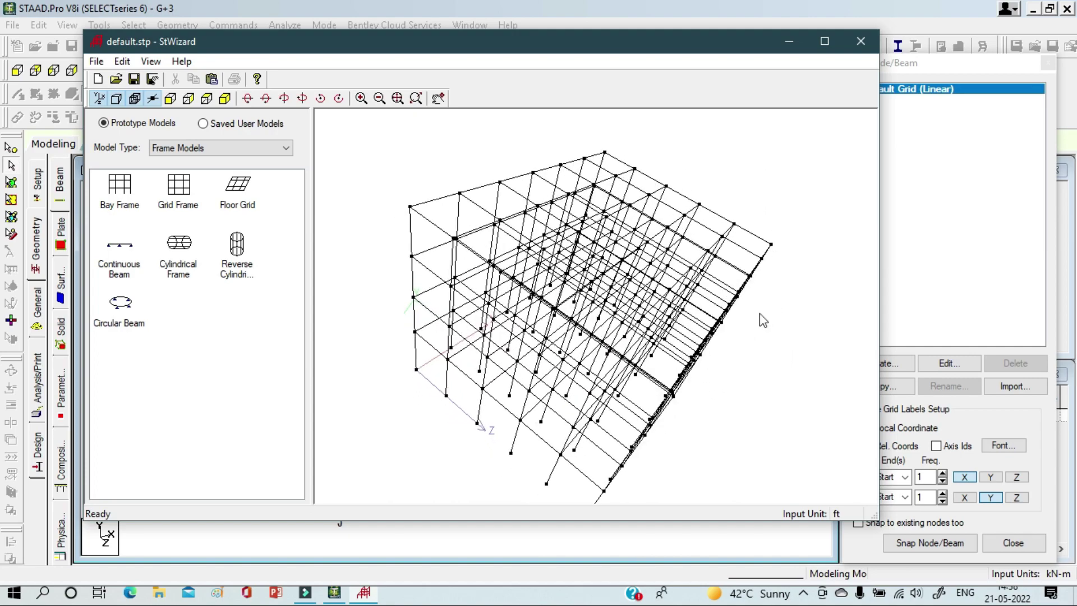
pyautogui.moveTo(730, 337); pyautogui.dragTo(640, 320)
pyautogui.moveTo(566, 325); pyautogui.dragTo(564, 328)
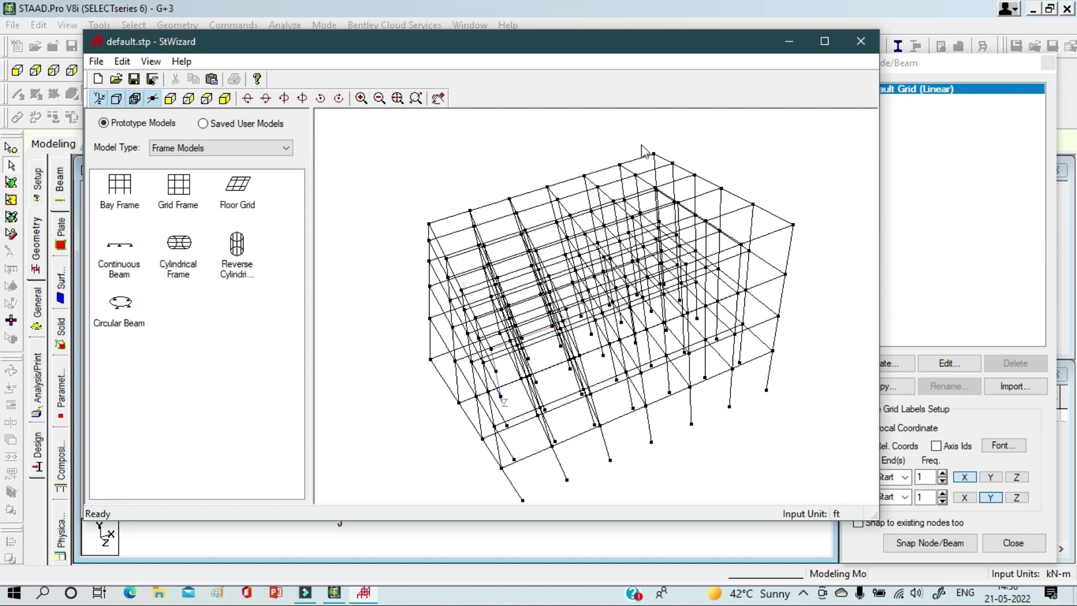
pyautogui.moveTo(574, 259); pyautogui.dragTo(600, 199)
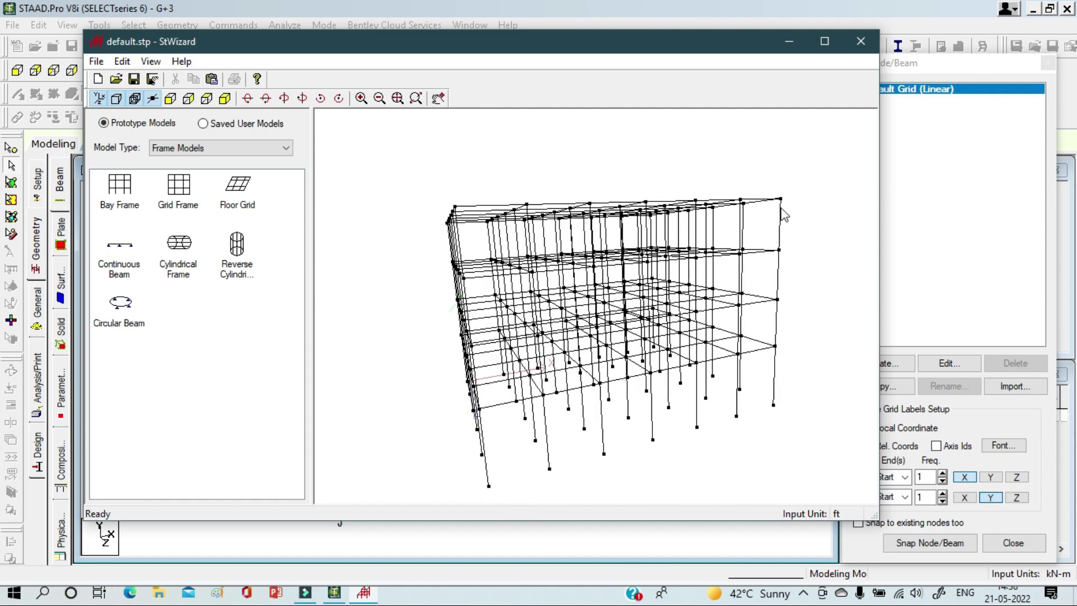
pyautogui.moveTo(617, 359); pyautogui.dragTo(773, 175)
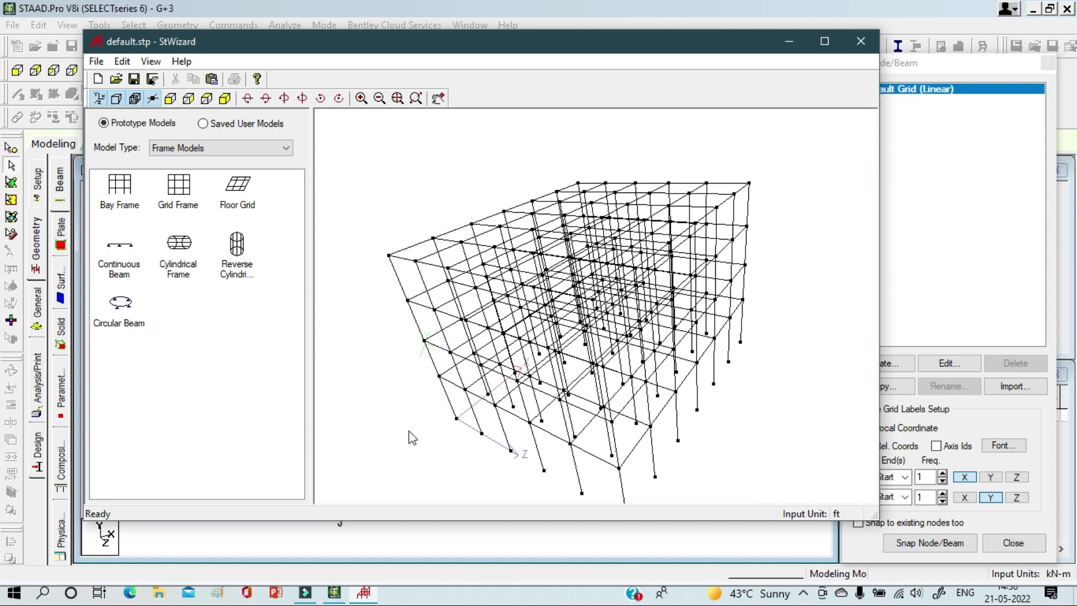
pyautogui.moveTo(627, 434); pyautogui.dragTo(638, 526)
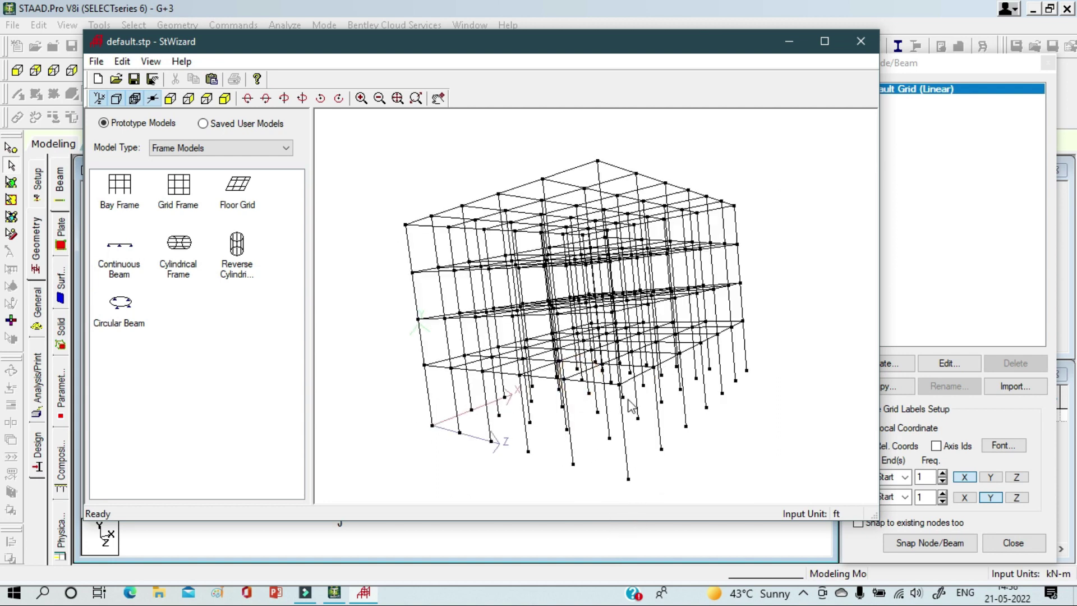
pyautogui.moveTo(661, 416); pyautogui.dragTo(592, 408)
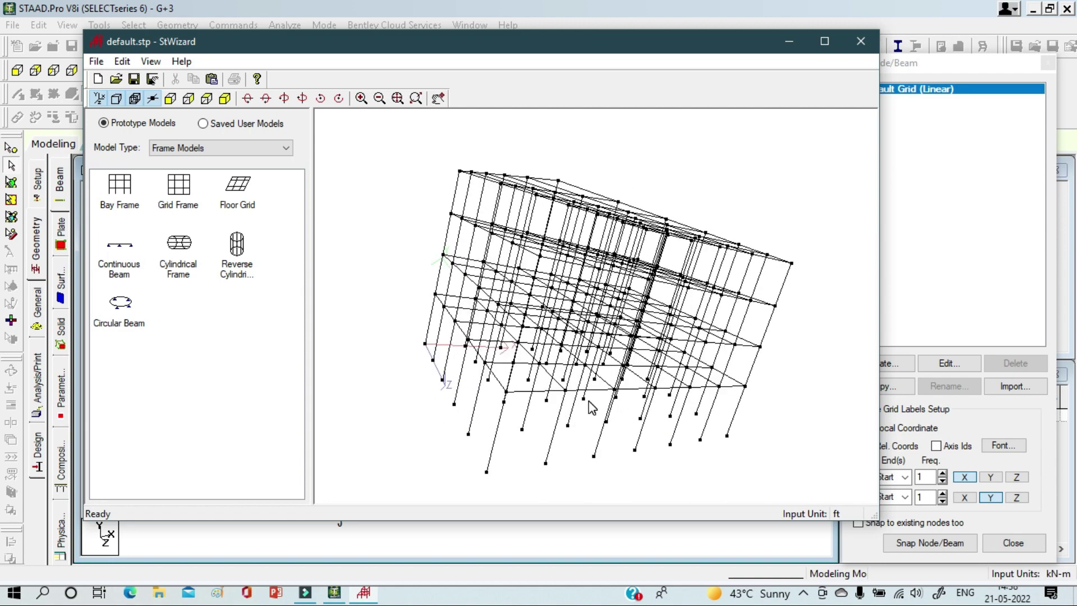
pyautogui.moveTo(583, 314); pyautogui.dragTo(416, 328)
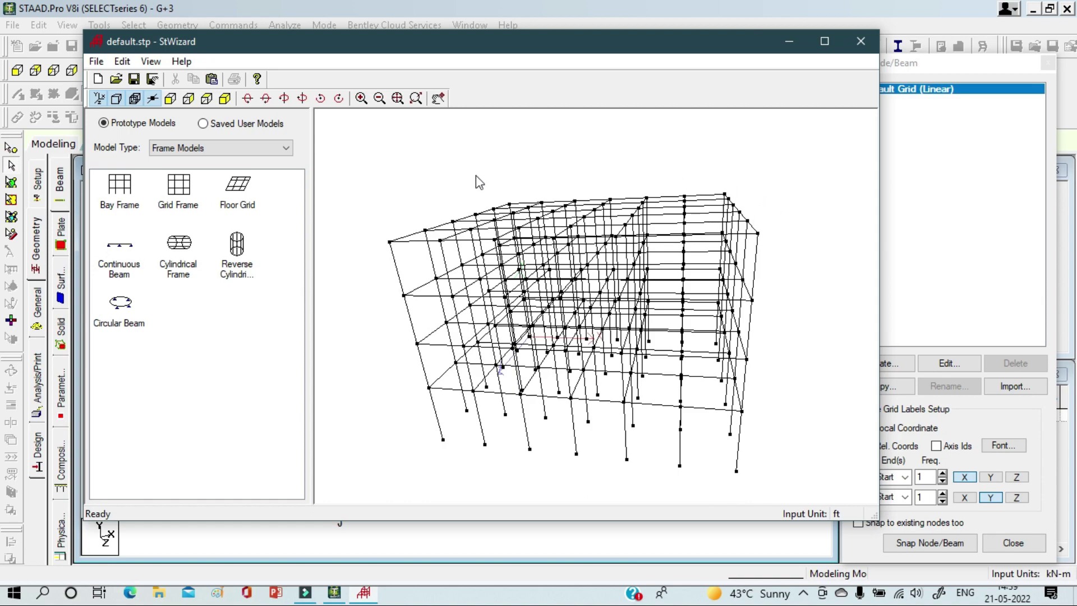
pyautogui.moveTo(788, 303); pyautogui.dragTo(753, 428)
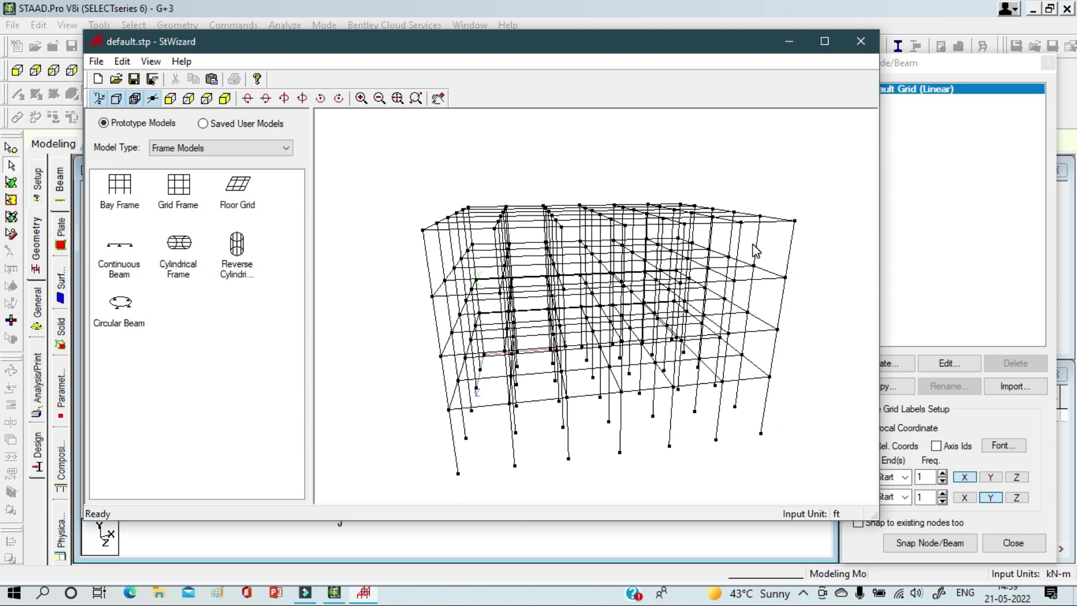
pyautogui.moveTo(757, 251); pyautogui.dragTo(732, 258)
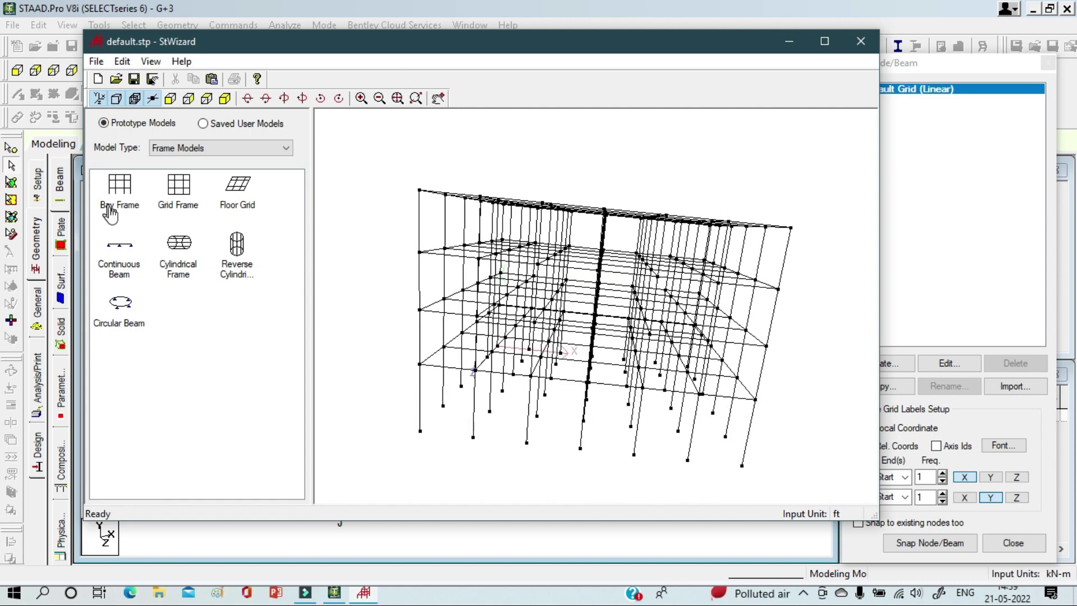
pyautogui.moveTo(590, 335); pyautogui.dragTo(635, 346)
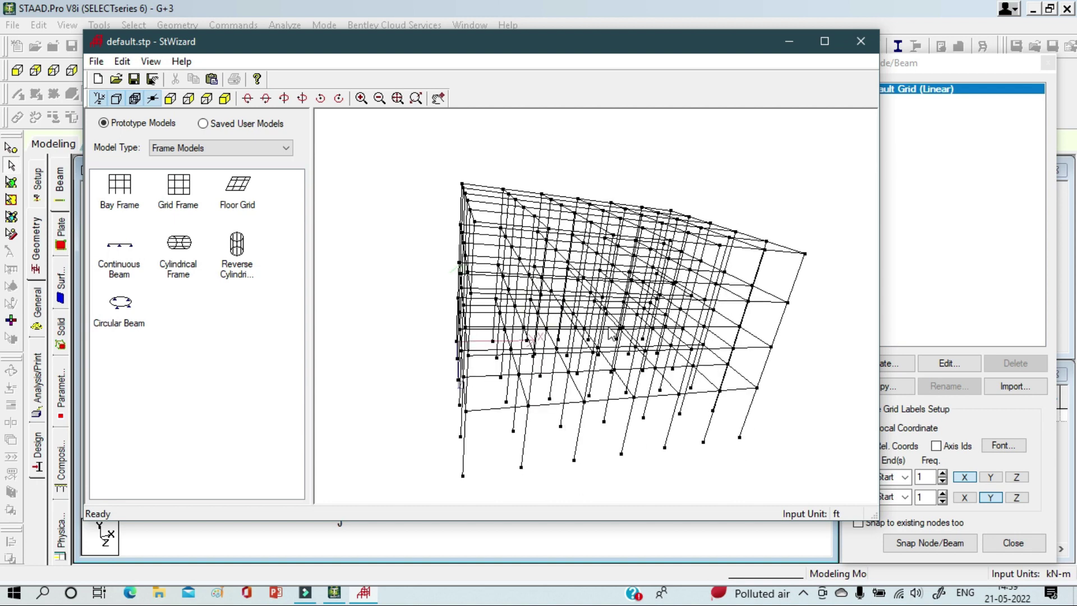
pyautogui.moveTo(606, 333); pyautogui.dragTo(662, 326)
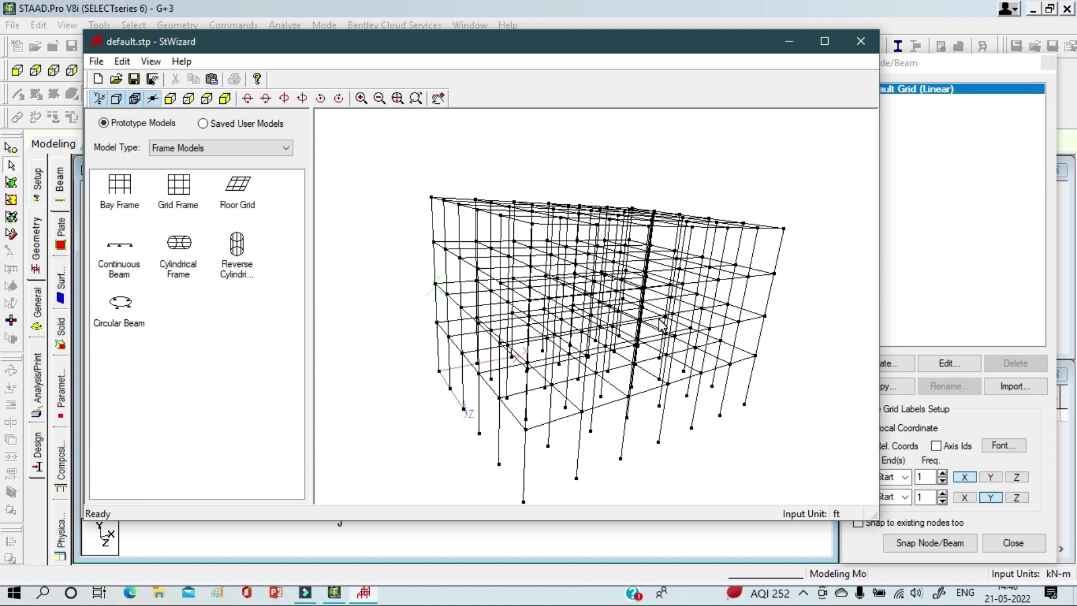
# Close the Structure Wizard and merge the prototype into the STAAD.Pro model with X, Y and Z offsets of 0 m
pyautogui.click(863, 44)
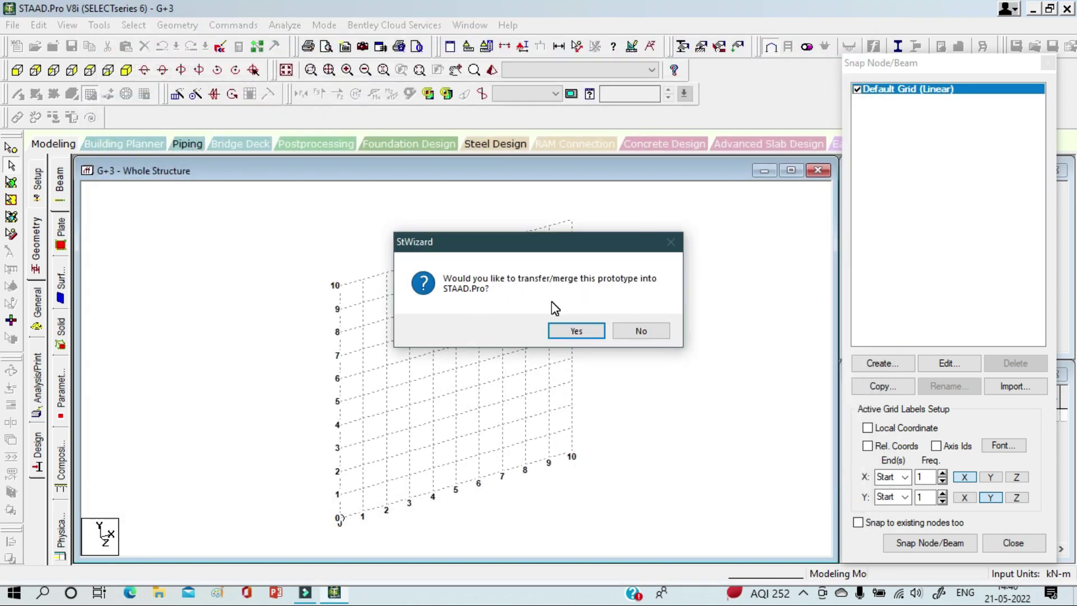
pyautogui.moveTo(550, 242); pyautogui.dragTo(666, 232)
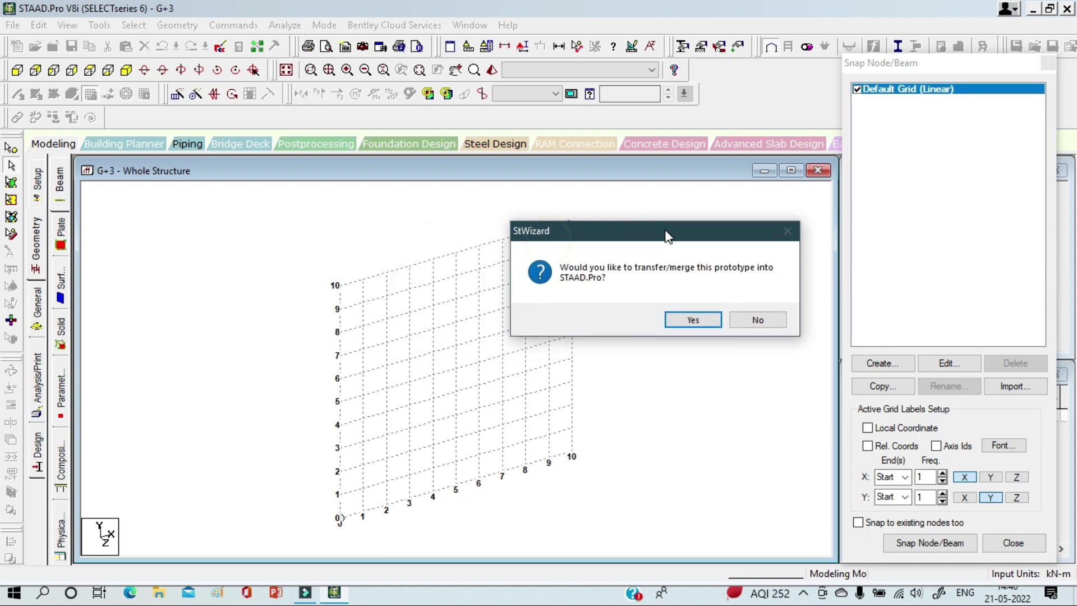
pyautogui.click(685, 325)
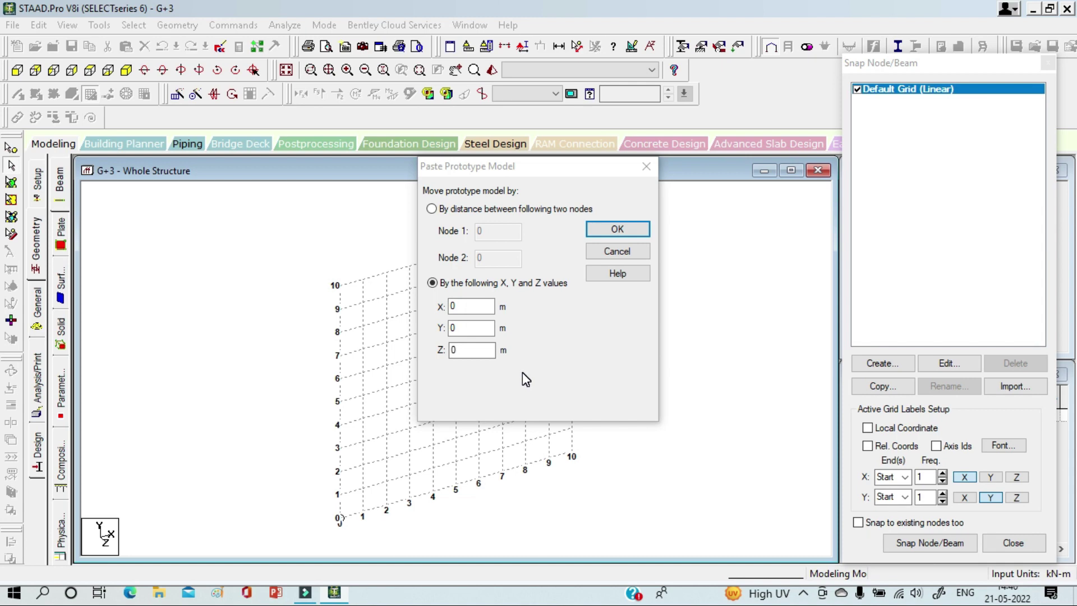
pyautogui.click(617, 229)
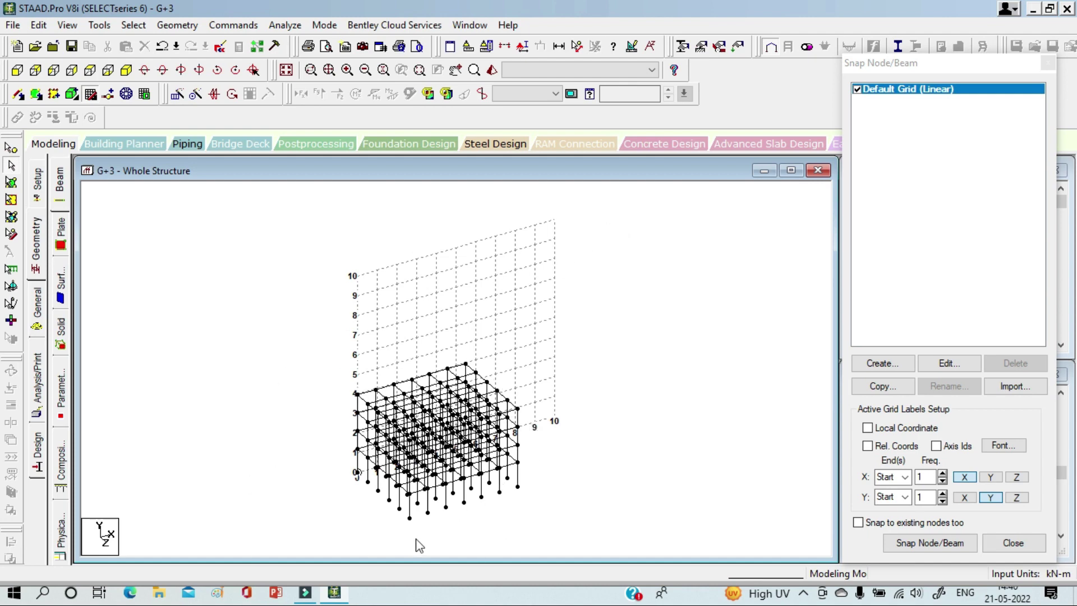
# Close the Snap Node/Beam tool so the default grid is hidden around the merged frame
pyautogui.moveTo(569, 516); pyautogui.dragTo(591, 506, button='middle')
pyautogui.keyDown('ctrl'); pyautogui.moveTo(388, 450); pyautogui.dragTo(421, 494, button='middle'); pyautogui.keyUp('ctrl')
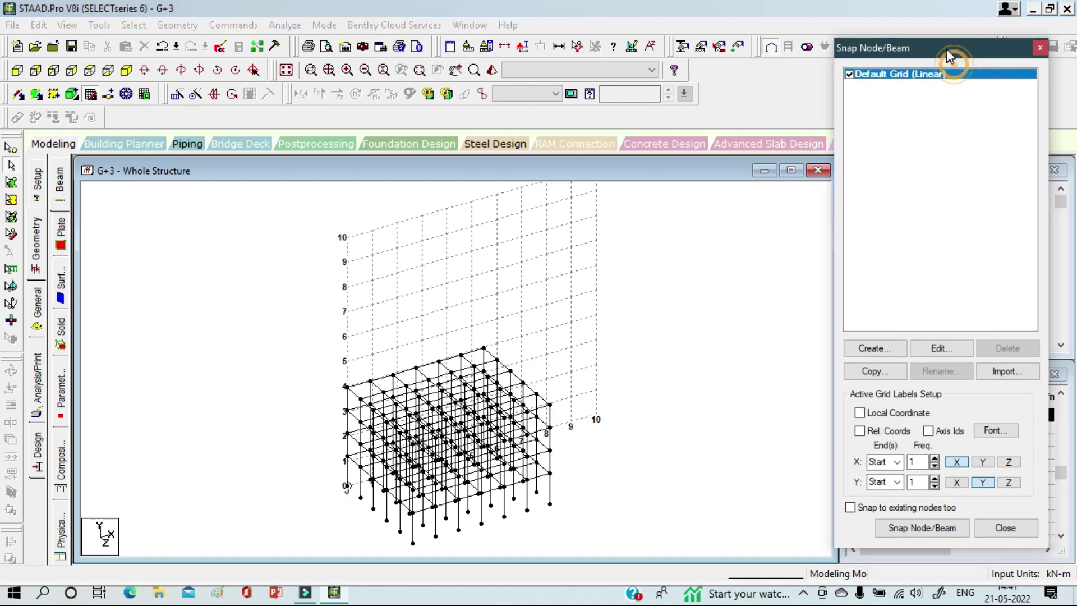
pyautogui.moveTo(948, 52); pyautogui.dragTo(932, 28)
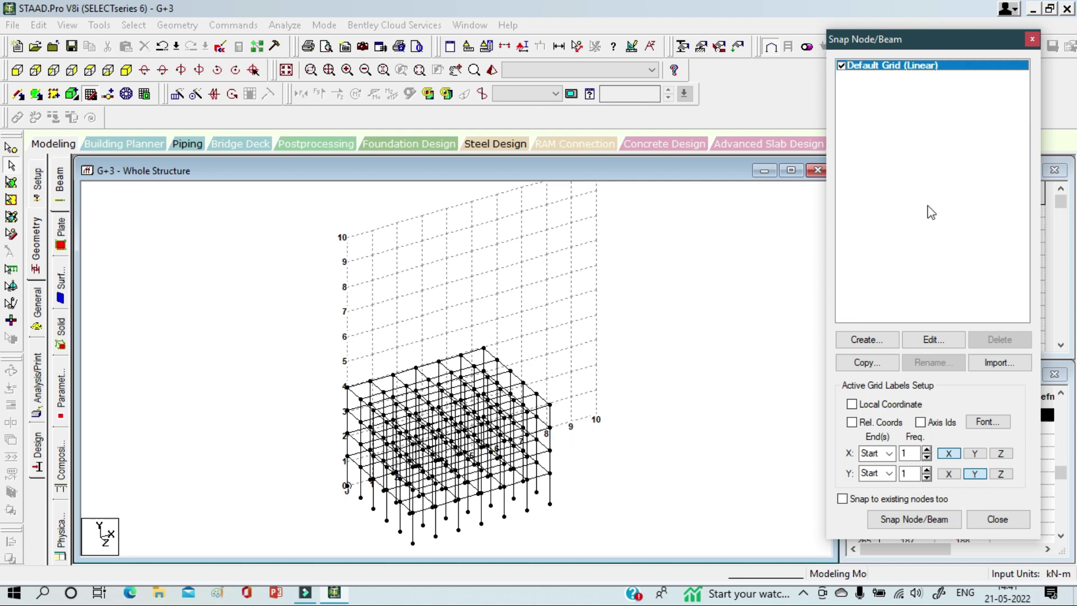
pyautogui.click(1031, 39)
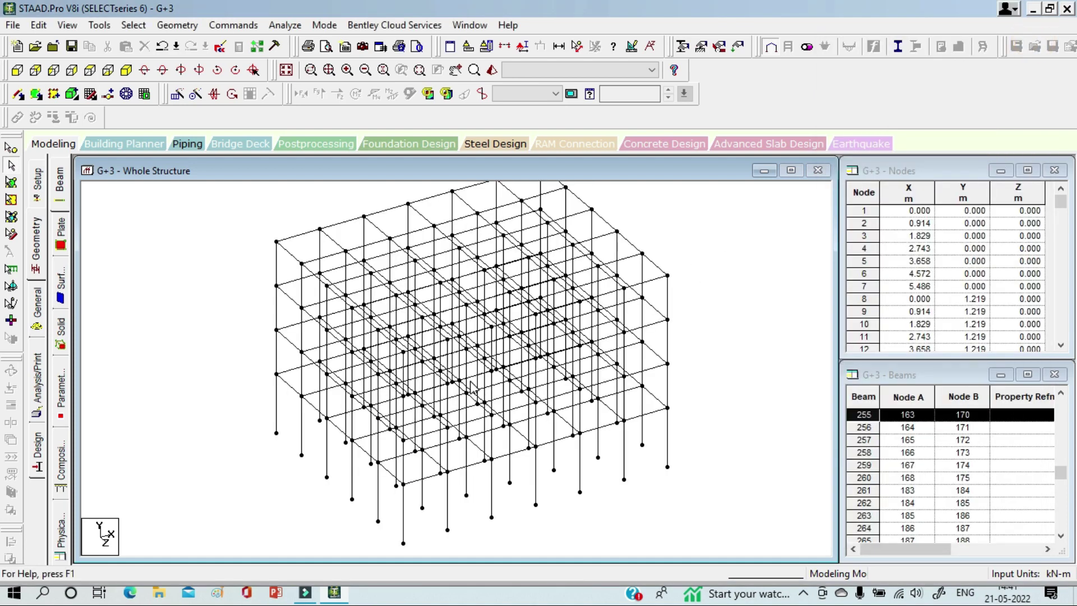
pyautogui.click(476, 385)
pyautogui.click(716, 345)
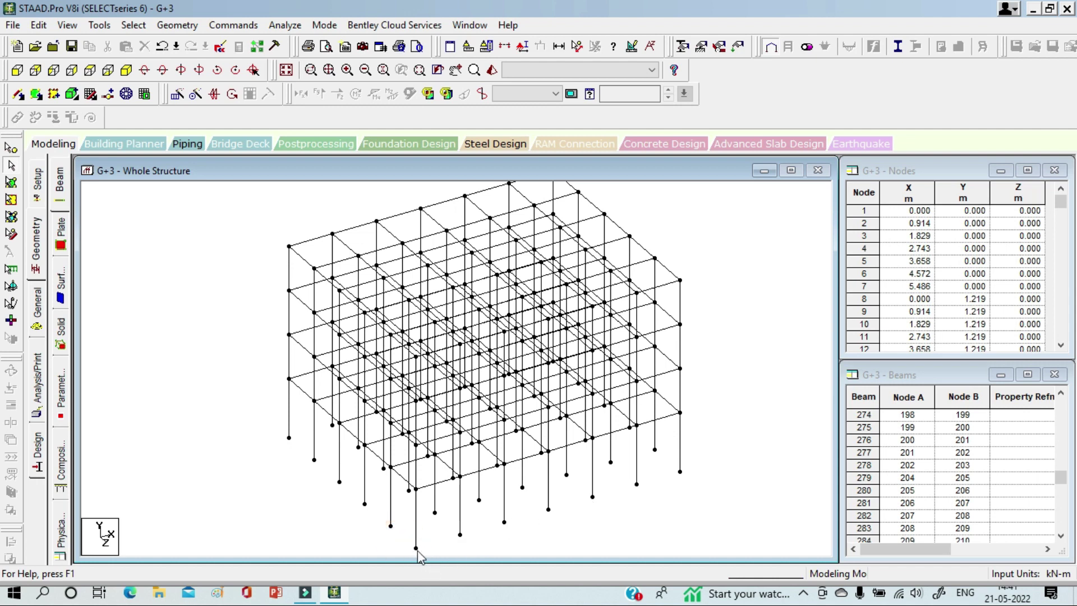
# Select the front base corner node, the origin base node and the right top-floor corner node in turn to check their coordinates
pyautogui.click(11, 149)
pyautogui.click(12, 180)
pyautogui.moveTo(406, 539); pyautogui.dragTo(427, 555)
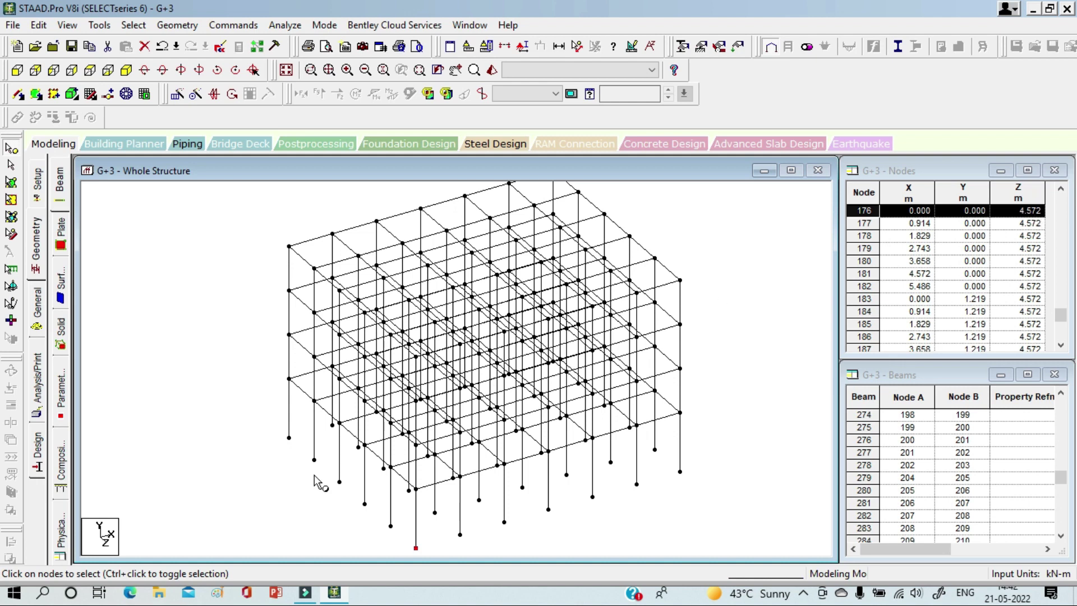
pyautogui.moveTo(273, 416); pyautogui.dragTo(296, 446)
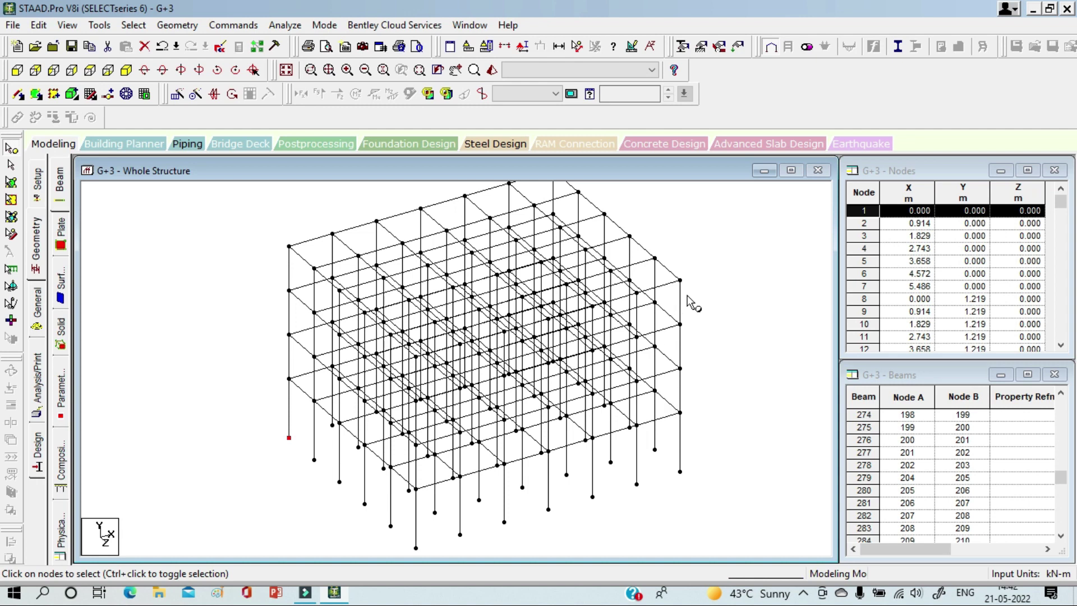
pyautogui.moveTo(699, 288); pyautogui.dragTo(672, 275)
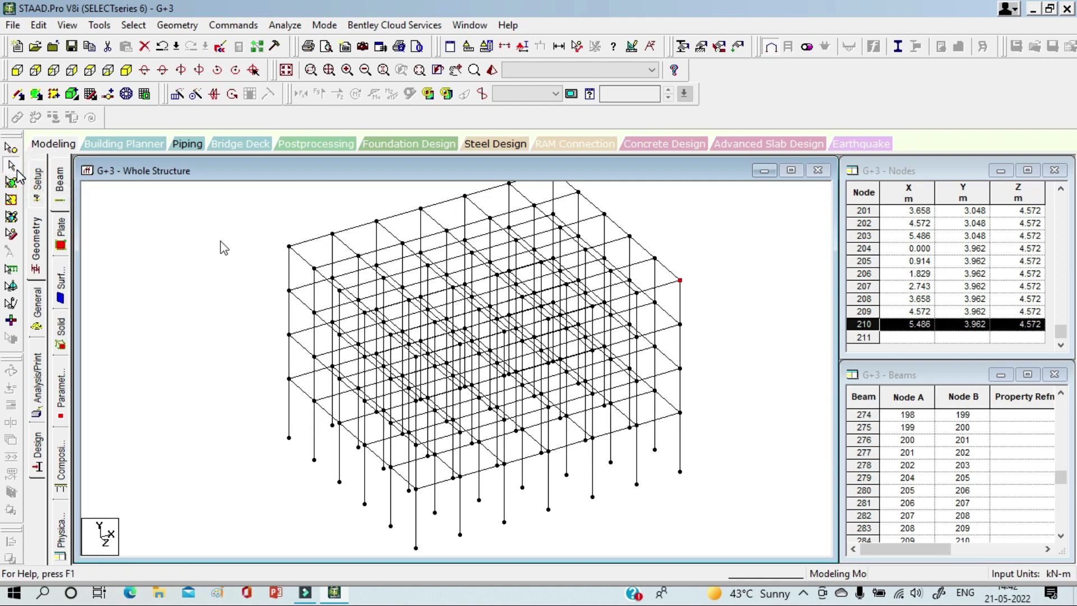
# Select a column on the right corner and a first-floor beam in the front view to check their entries in the beam table
pyautogui.click(680, 352)
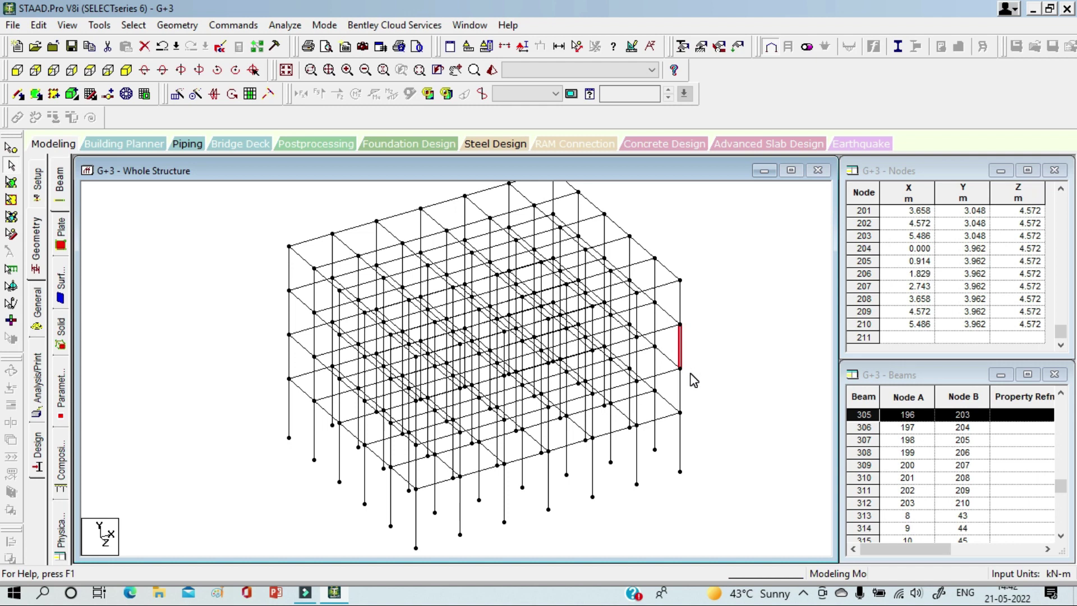
pyautogui.click(721, 306)
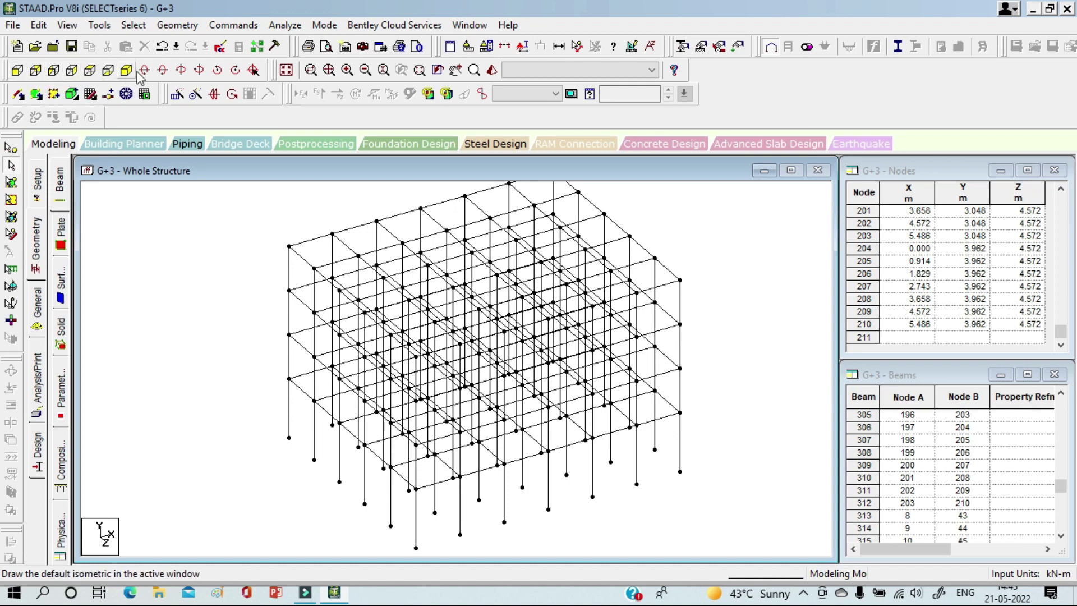
pyautogui.click(17, 71)
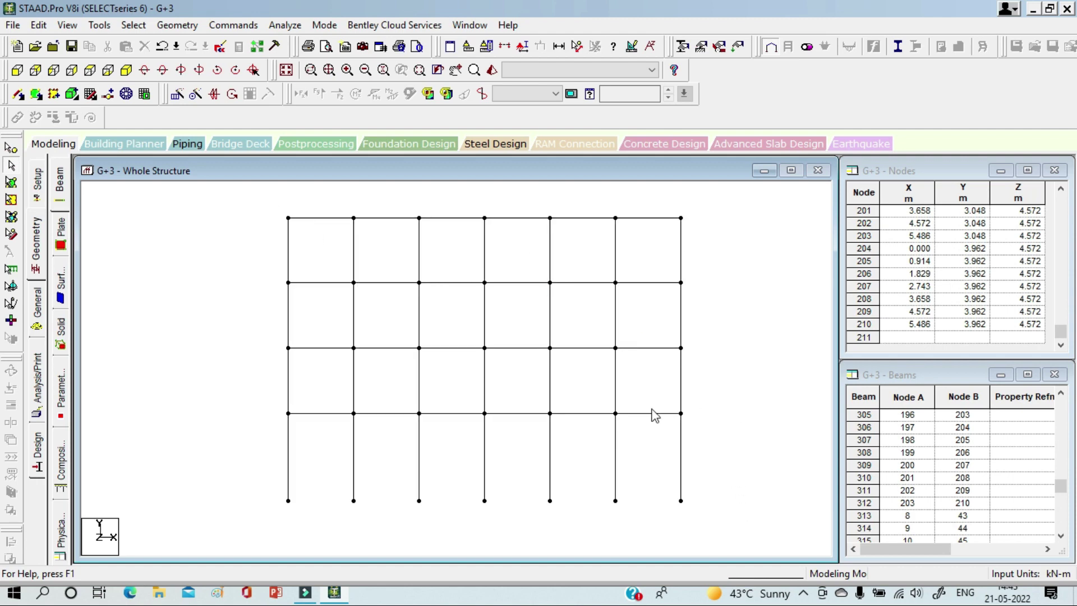
pyautogui.click(633, 413)
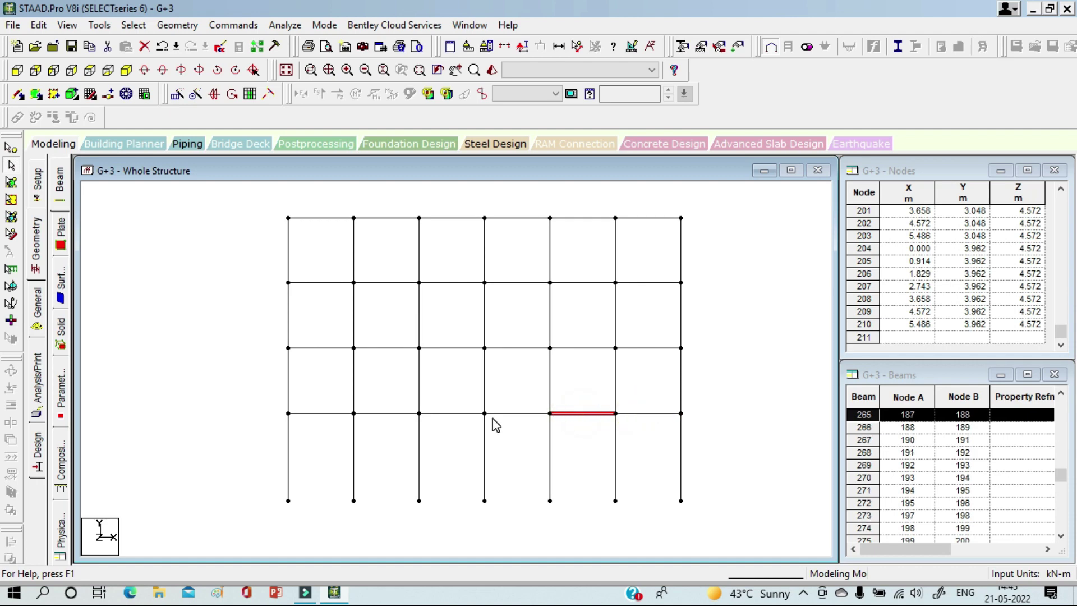
pyautogui.click(260, 405)
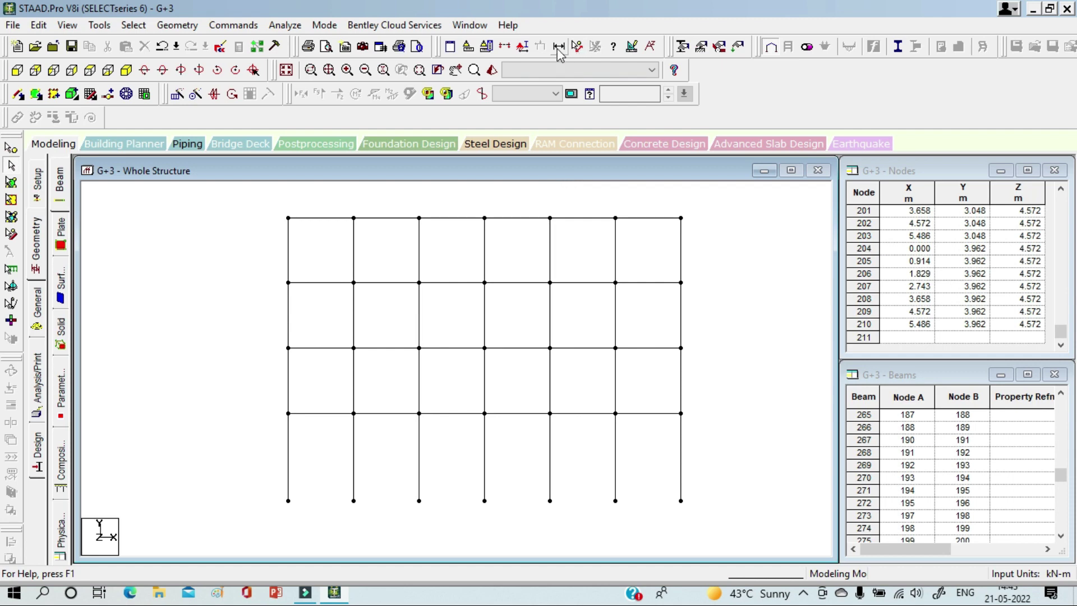
# Cut a section by Window / Rubber Band around the lowest storey so only the base columns and first-floor beams are displayed
pyautogui.click(505, 47)
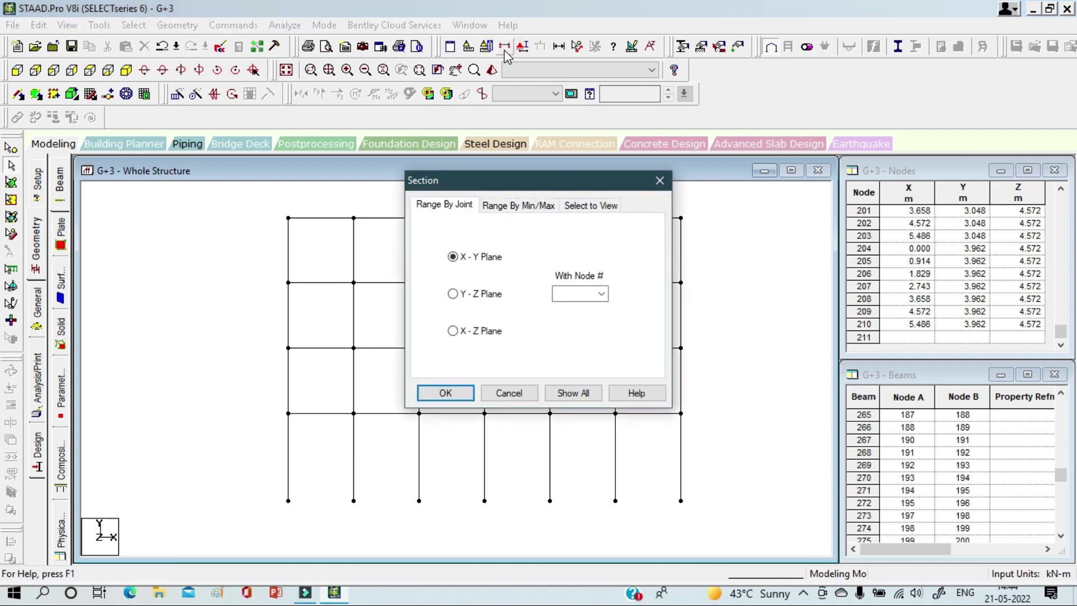
pyautogui.click(601, 207)
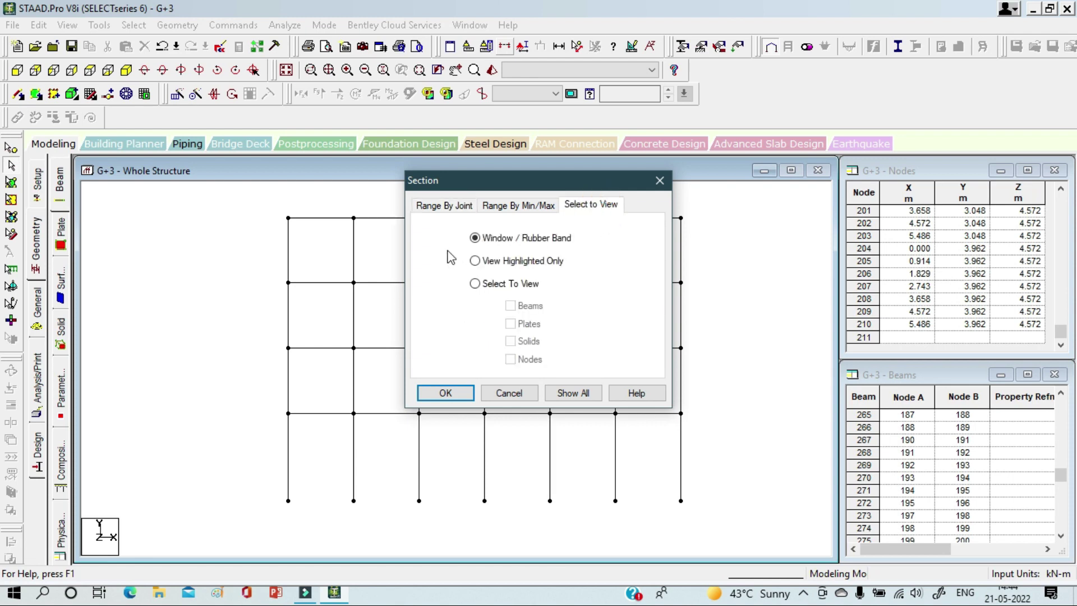
pyautogui.click(458, 394)
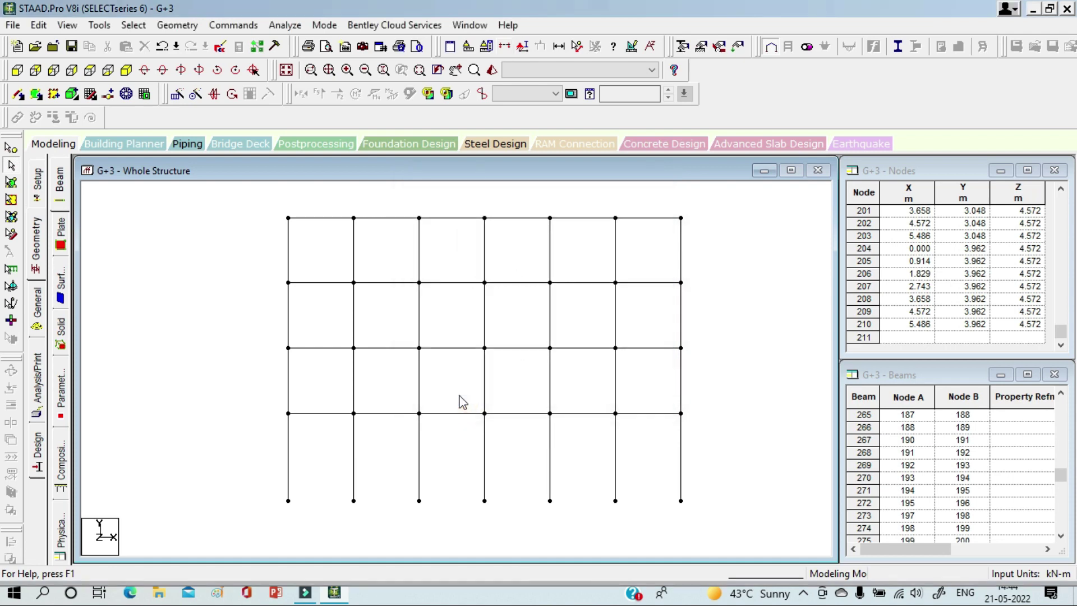
pyautogui.moveTo(237, 396); pyautogui.dragTo(699, 512)
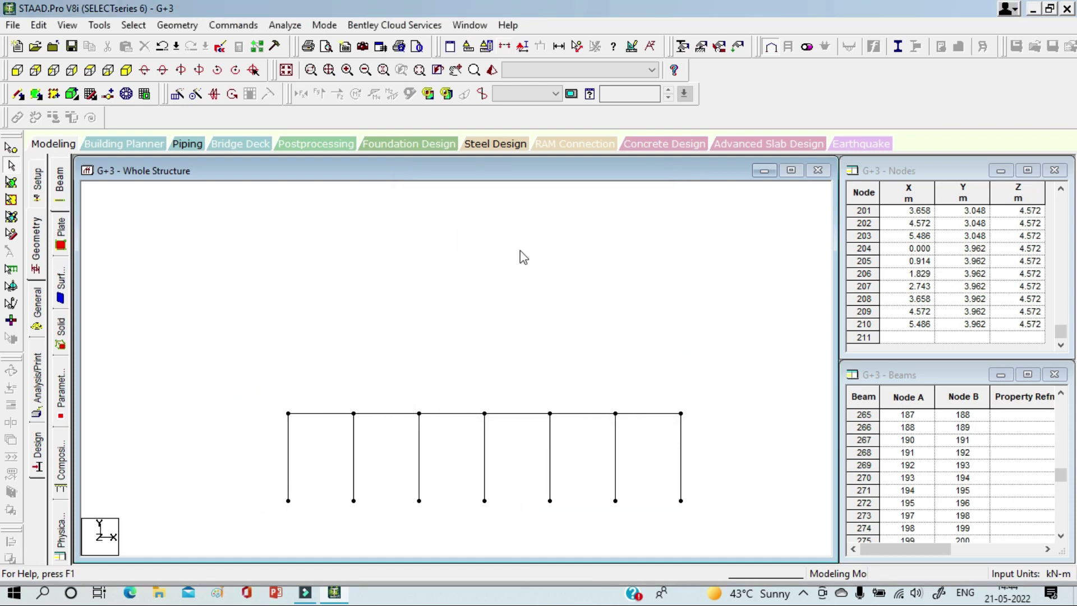
pyautogui.moveTo(558, 351); pyautogui.dragTo(538, 298, button='middle')
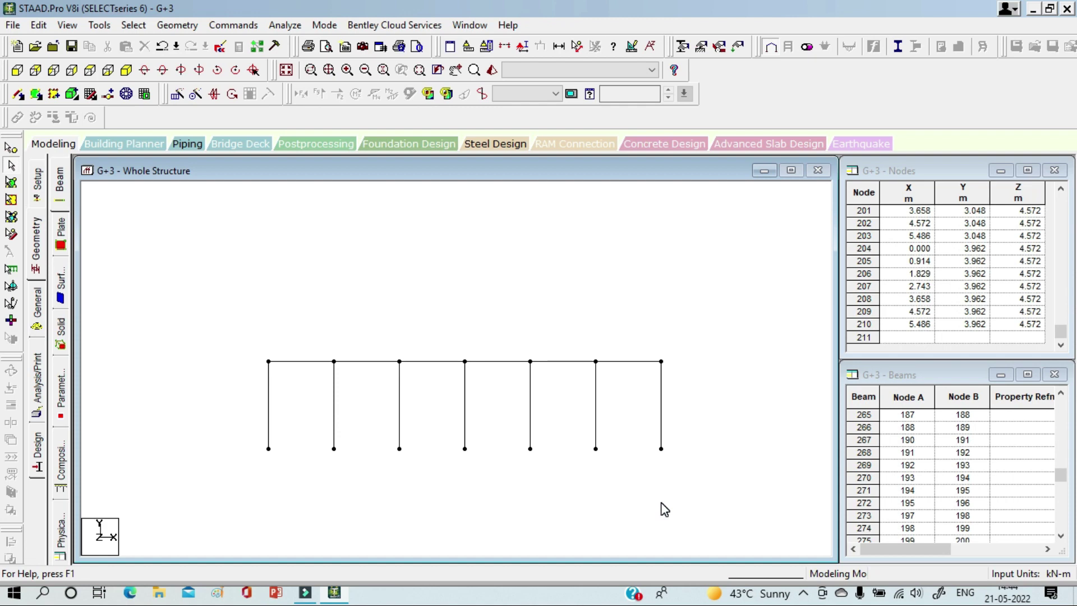
# Add a four-noded plate across the four outer corner nodes of the first floor in isometric view, accepting the auto save
pyautogui.click(127, 71)
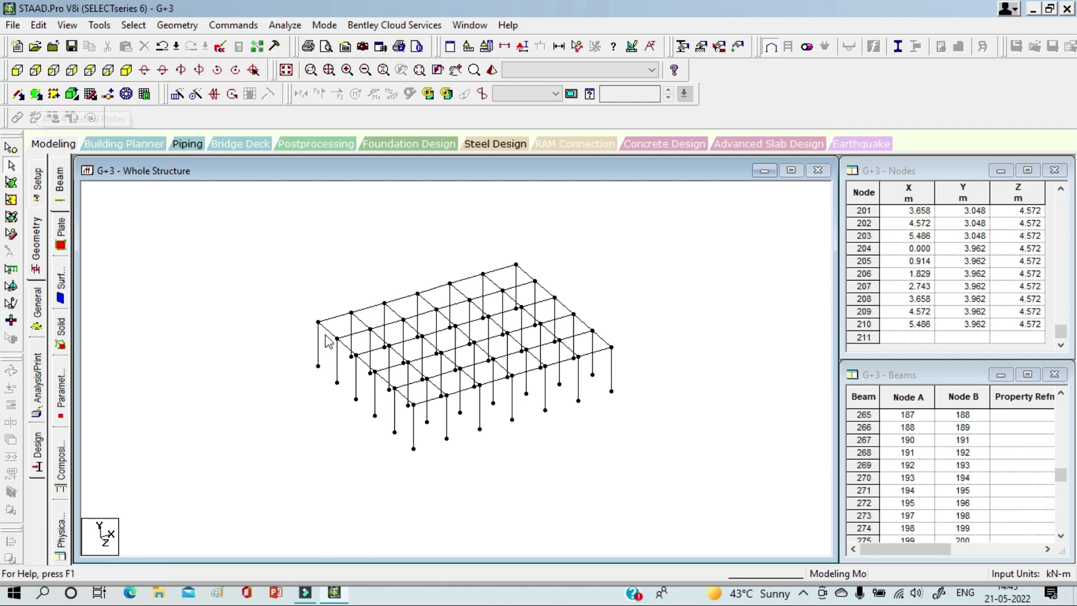
pyautogui.click(36, 93)
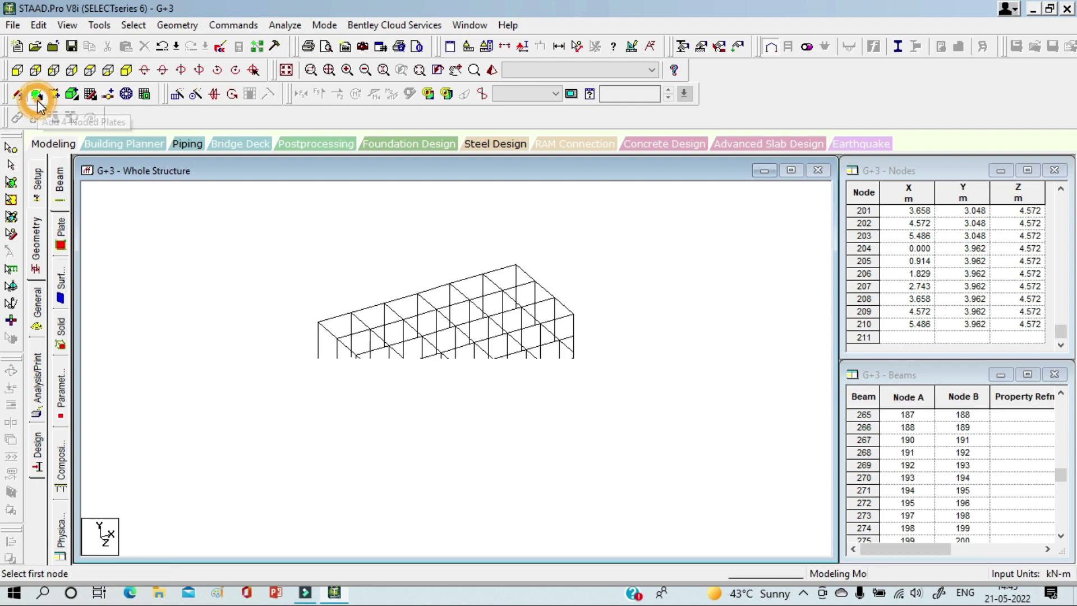
pyautogui.click(318, 323)
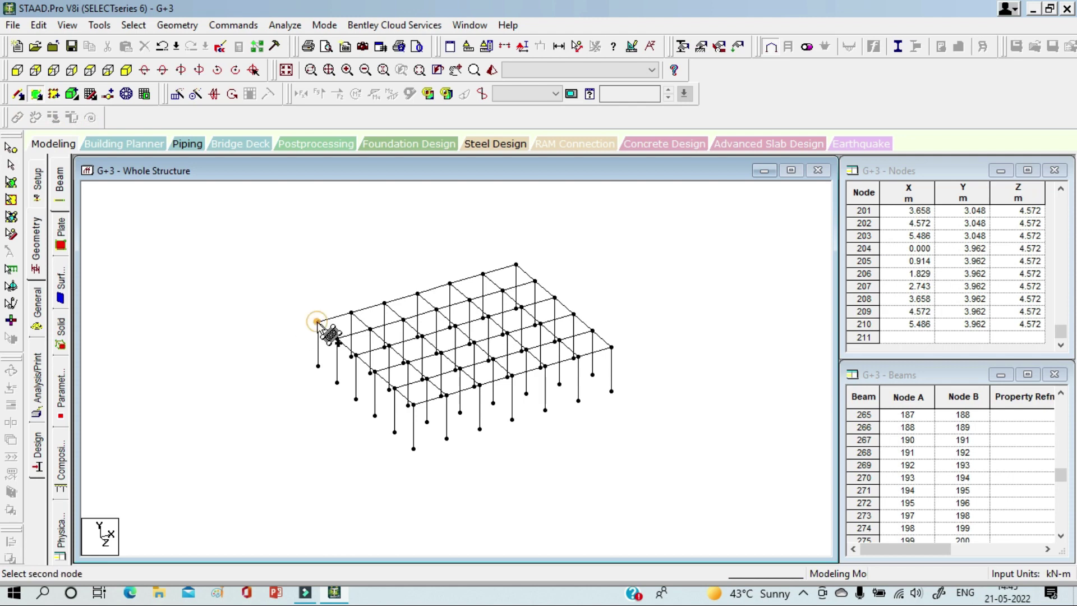
pyautogui.click(516, 263)
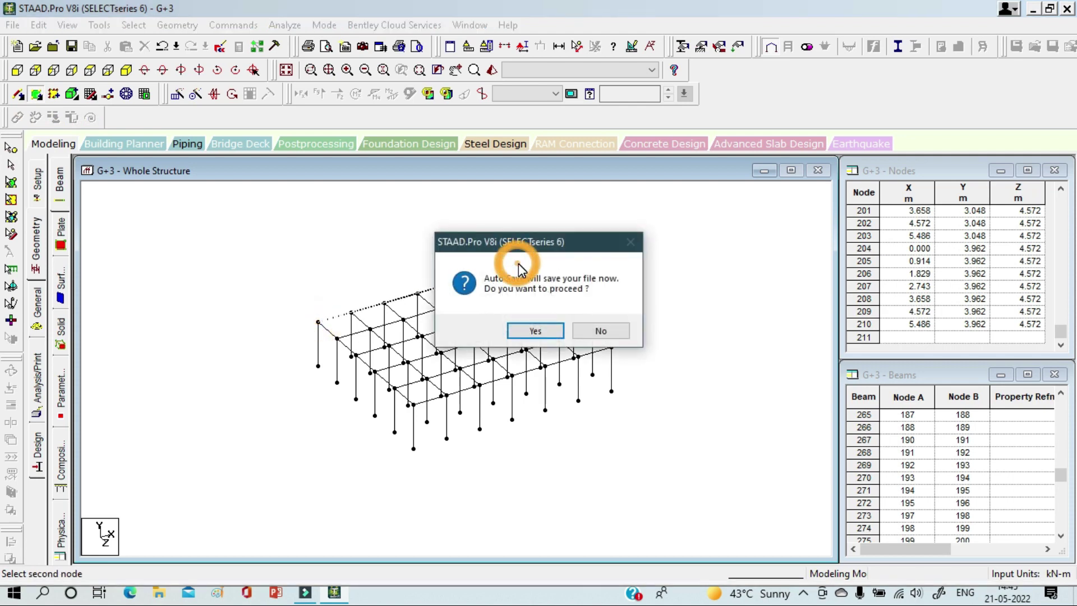
pyautogui.click(535, 332)
pyautogui.click(441, 320)
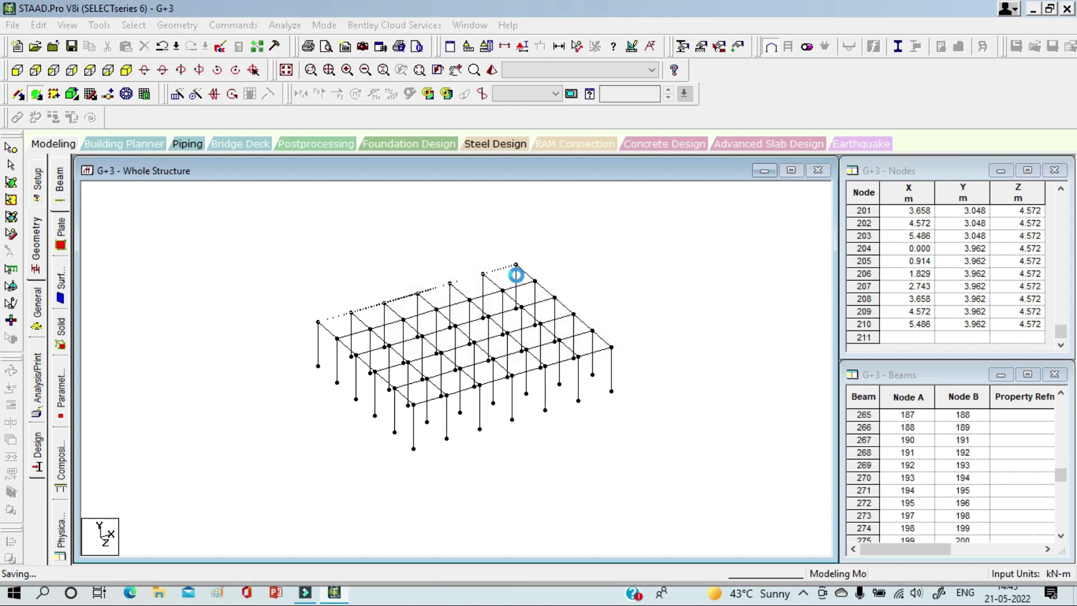
pyautogui.click(535, 280)
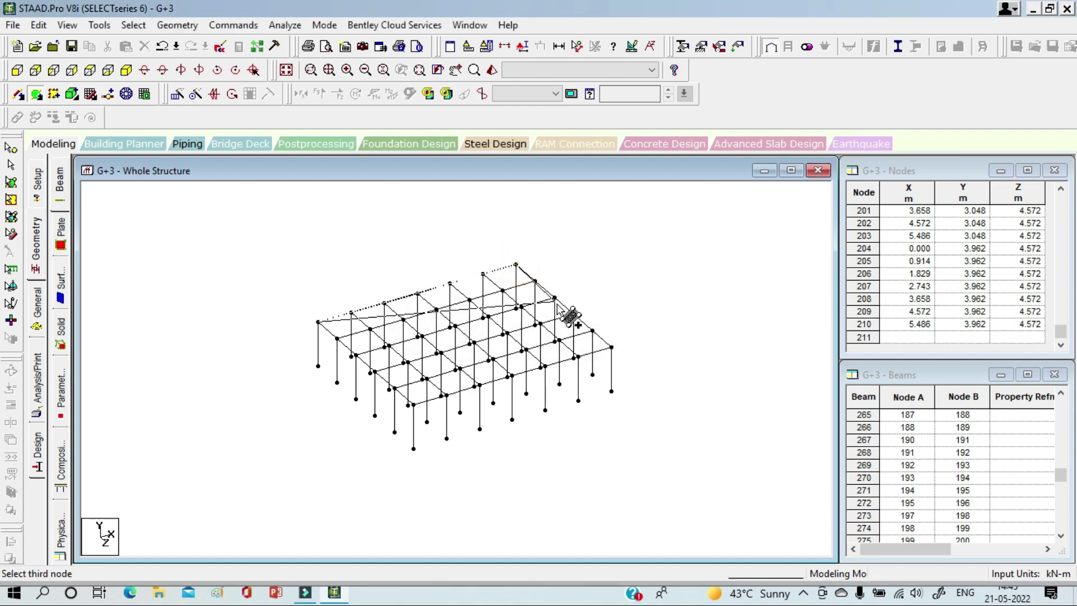
pyautogui.click(612, 348)
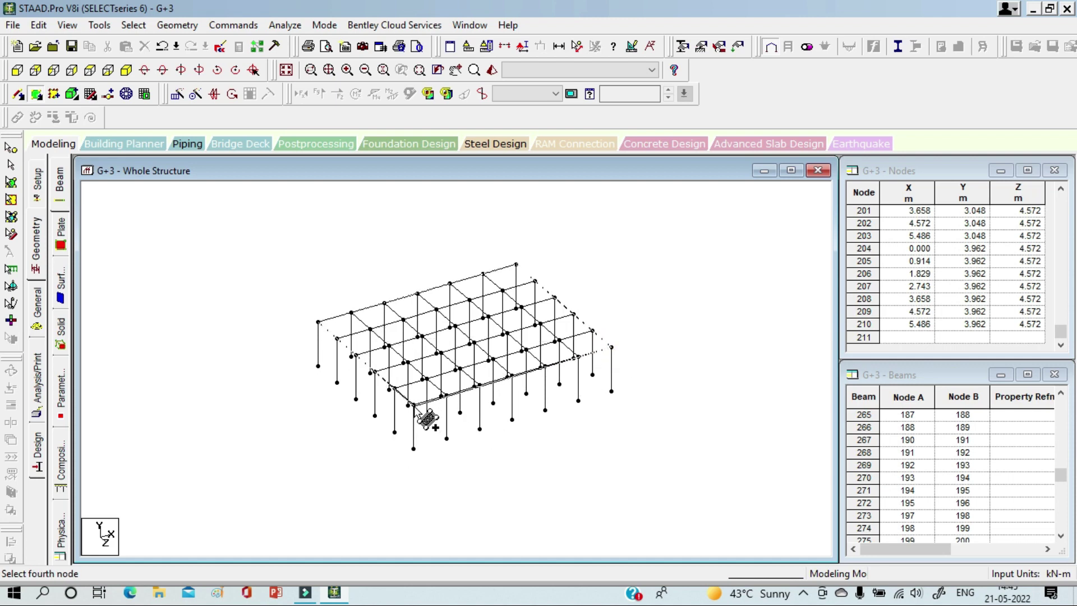
pyautogui.scroll(3, 415, 409)
pyautogui.scroll(5, 392, 459)
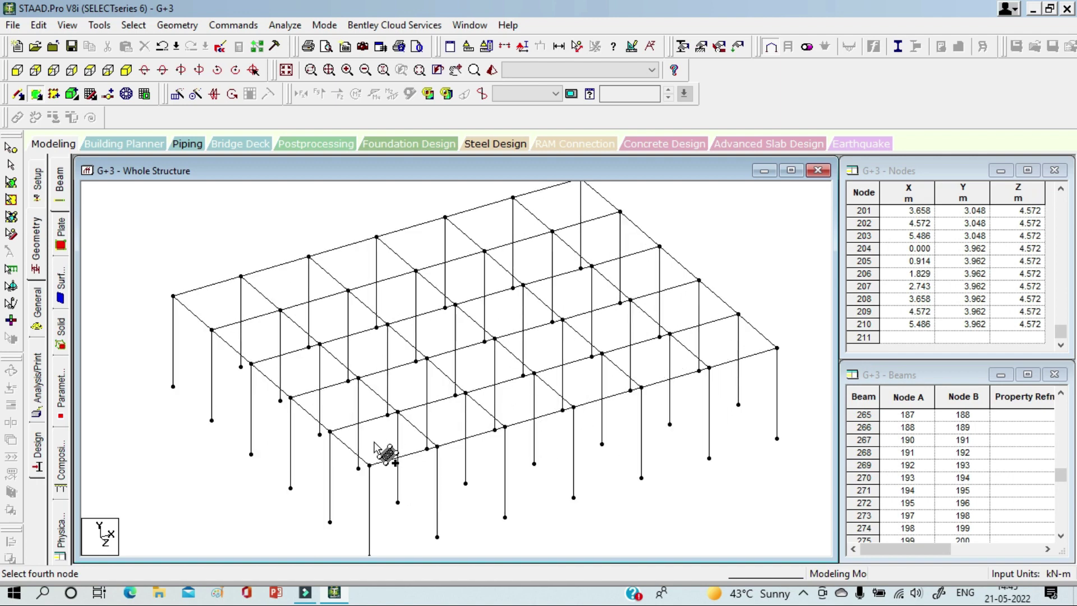
pyautogui.click(369, 465)
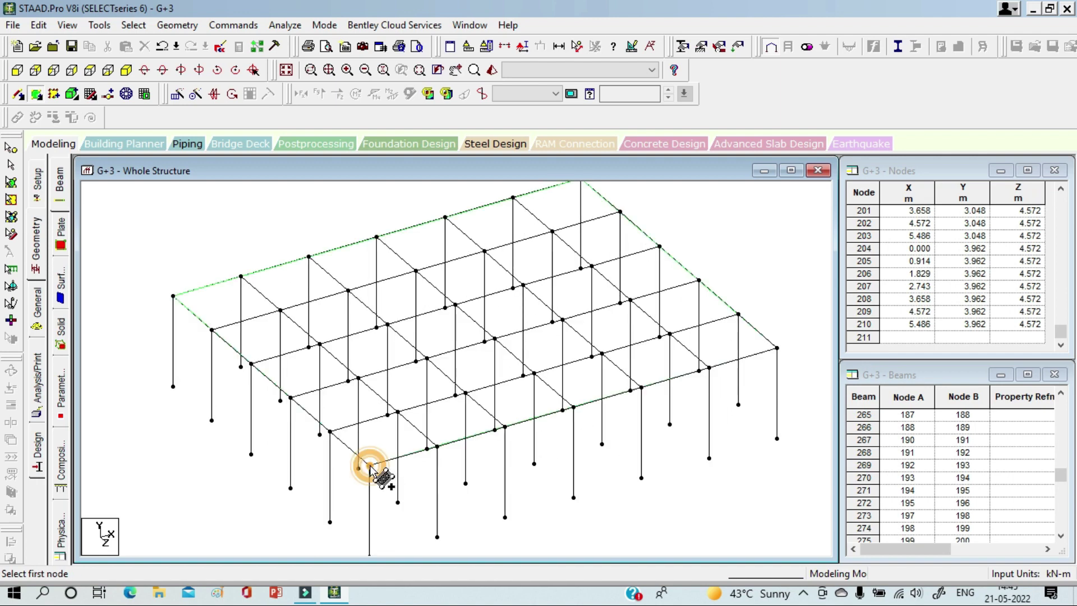
pyautogui.scroll(-3, 428, 423)
pyautogui.scroll(-2, 420, 414)
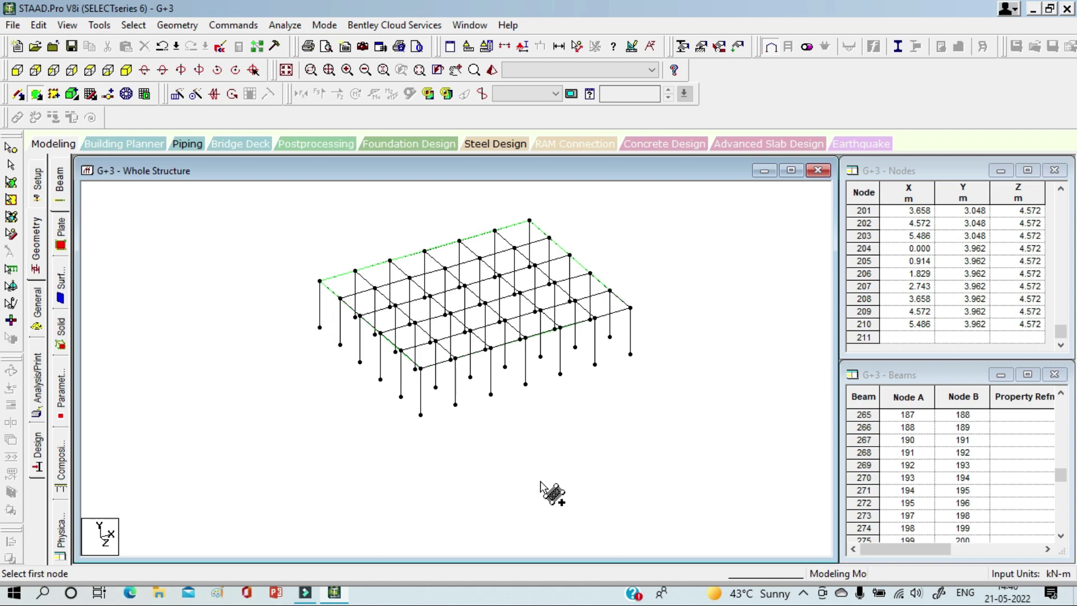
pyautogui.press('Escape')
# Display the whole structure again and check it in front and isometric views
pyautogui.click(286, 70)
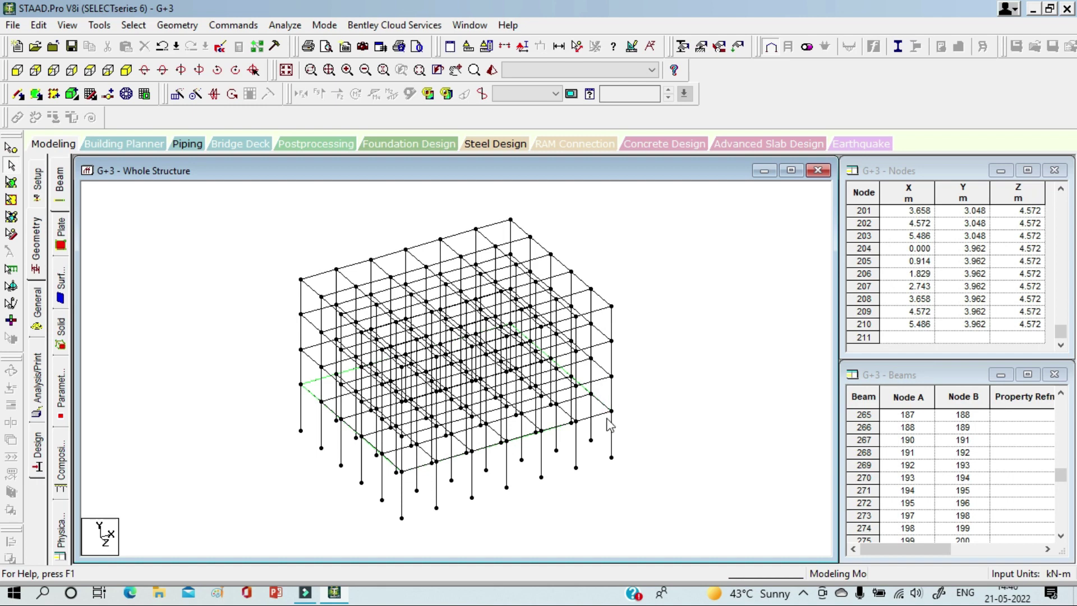
pyautogui.click(16, 70)
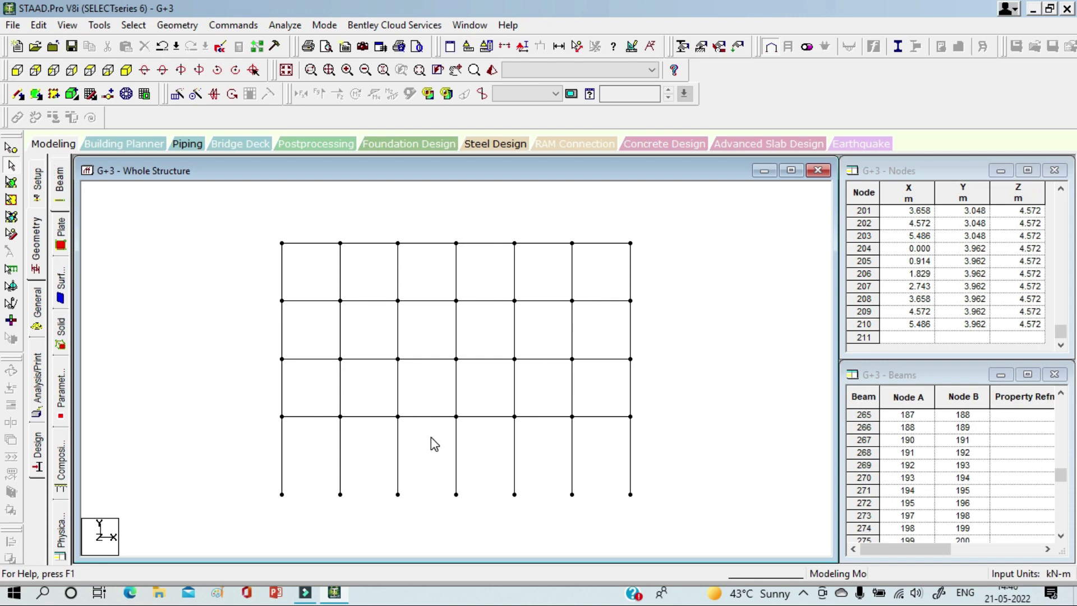
pyautogui.click(127, 71)
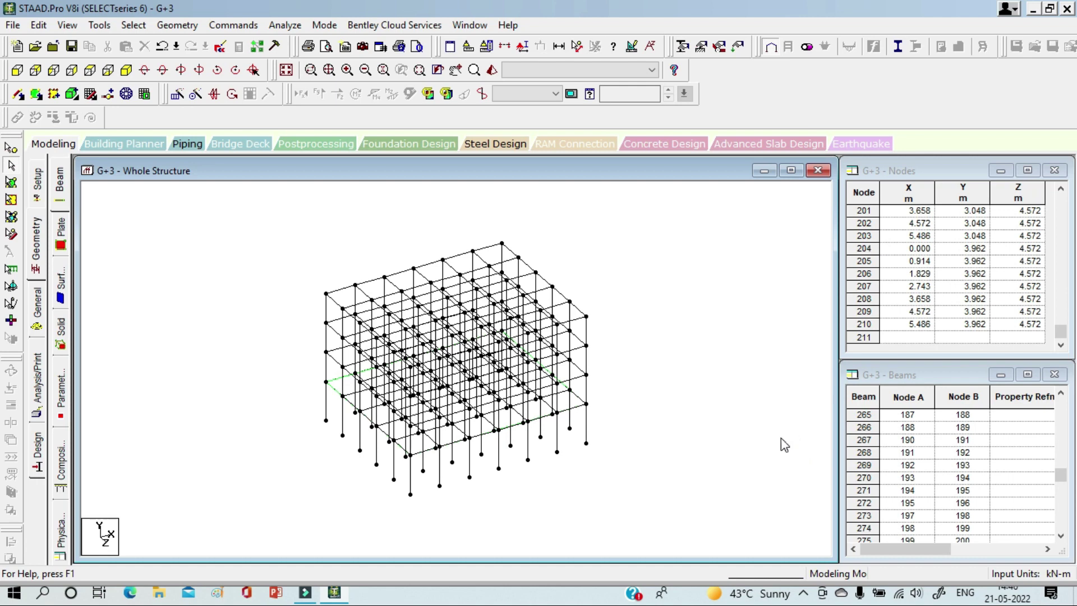
# Copy the first-floor plate to the upper floors with Translational Repeat in global Y, using 3 steps with 3 m spacing
pyautogui.click(10, 183)
pyautogui.click(415, 452)
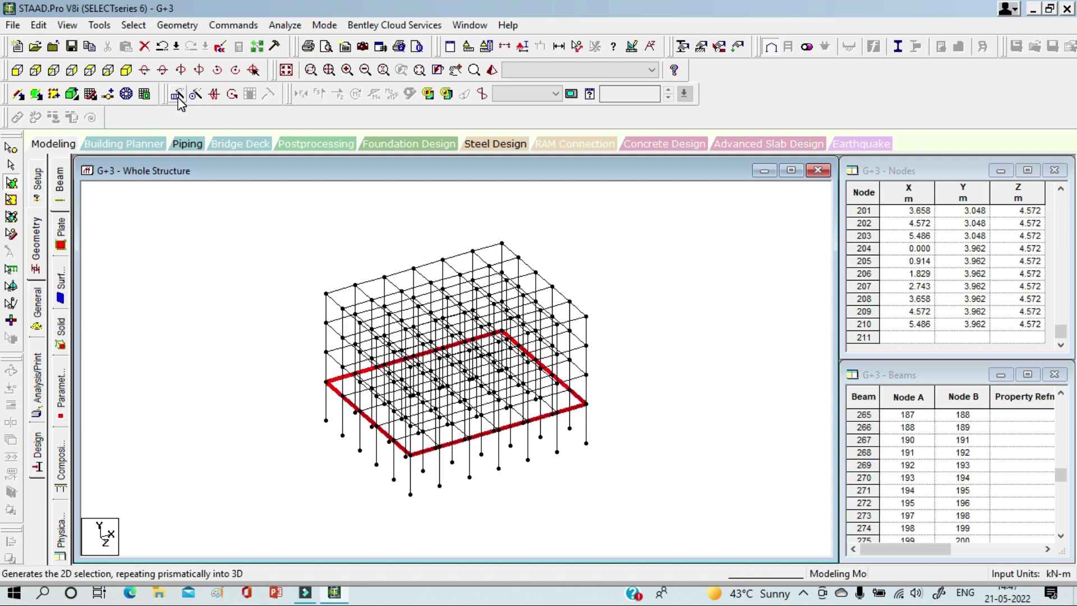
pyautogui.click(178, 96)
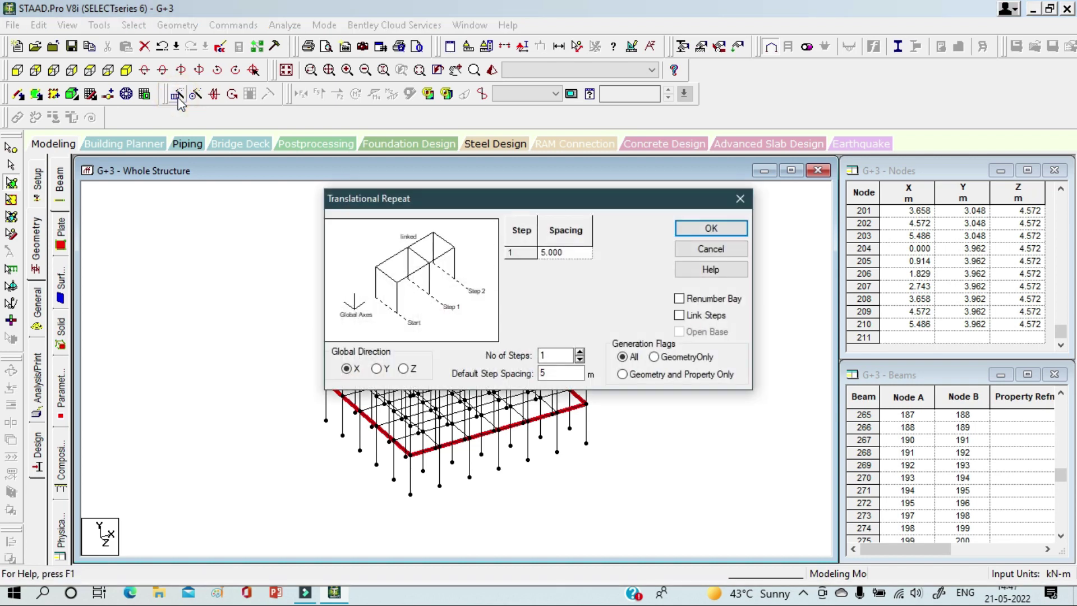
pyautogui.moveTo(437, 208); pyautogui.dragTo(407, 185)
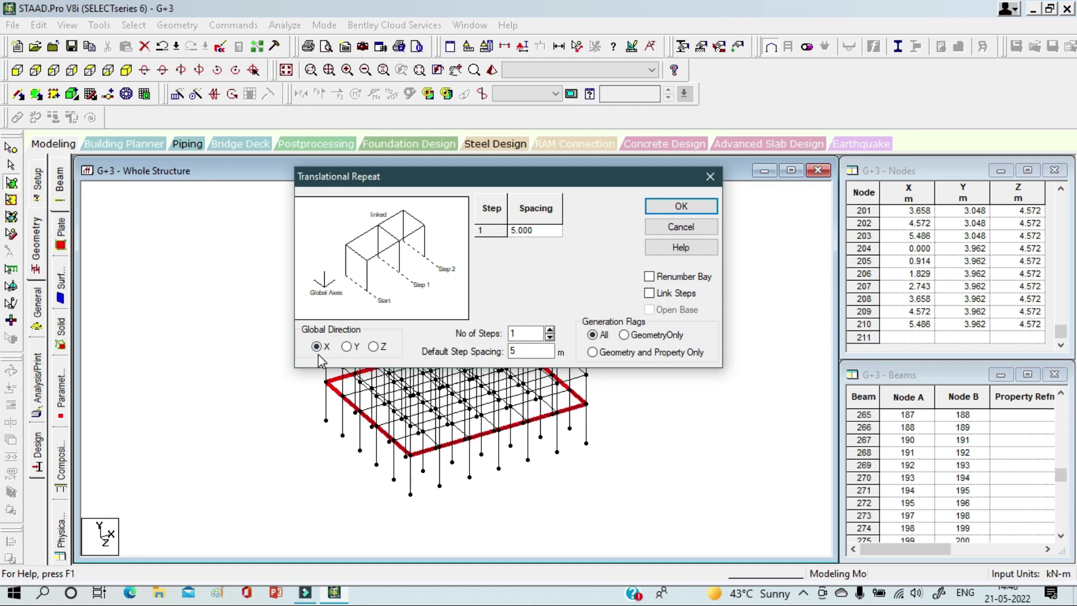
pyautogui.moveTo(464, 168); pyautogui.dragTo(320, 38)
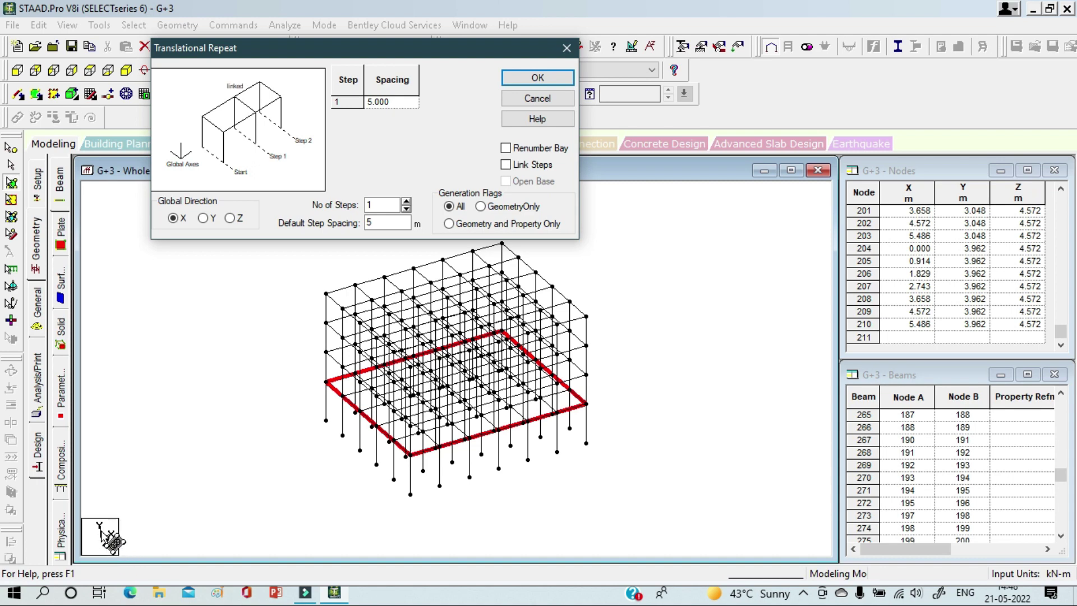
pyautogui.click(203, 218)
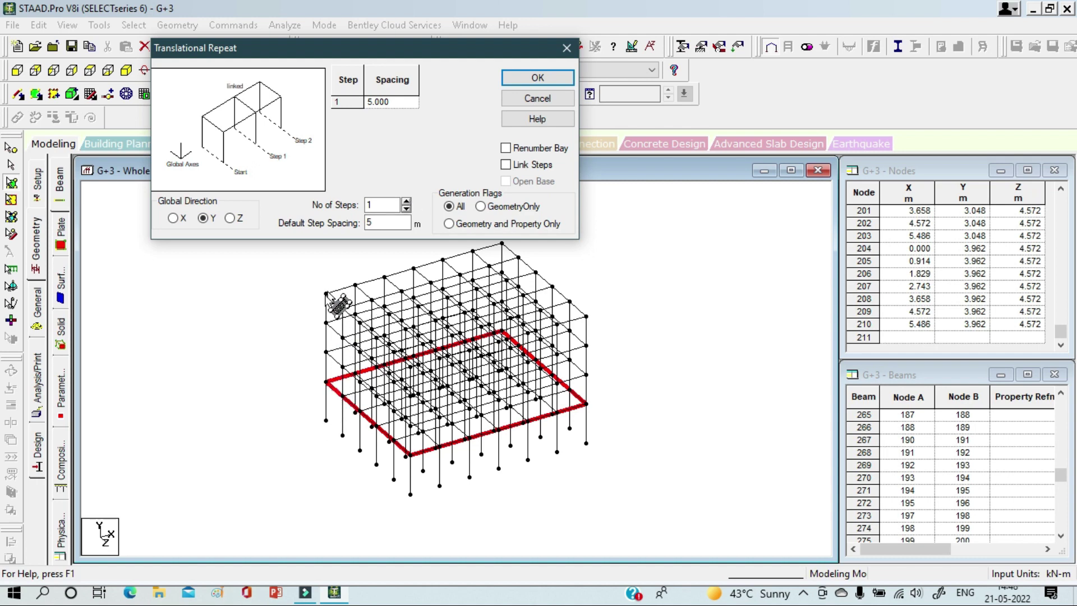
pyautogui.click(406, 202)
pyautogui.click(406, 201)
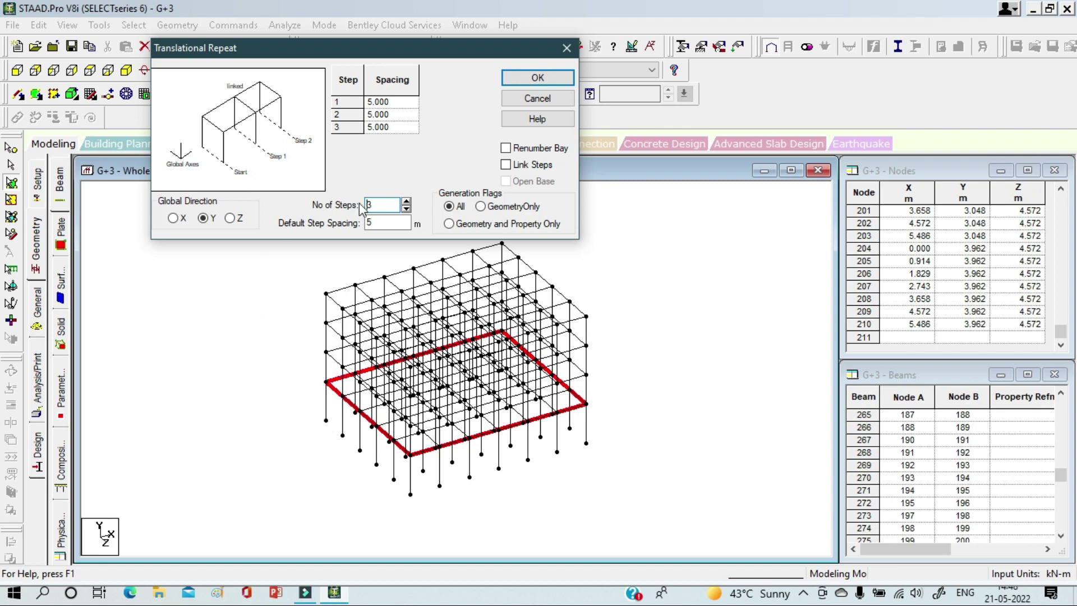
pyautogui.doubleClick(382, 222)
pyautogui.write('3')
pyautogui.click(375, 205)
pyautogui.click(537, 77)
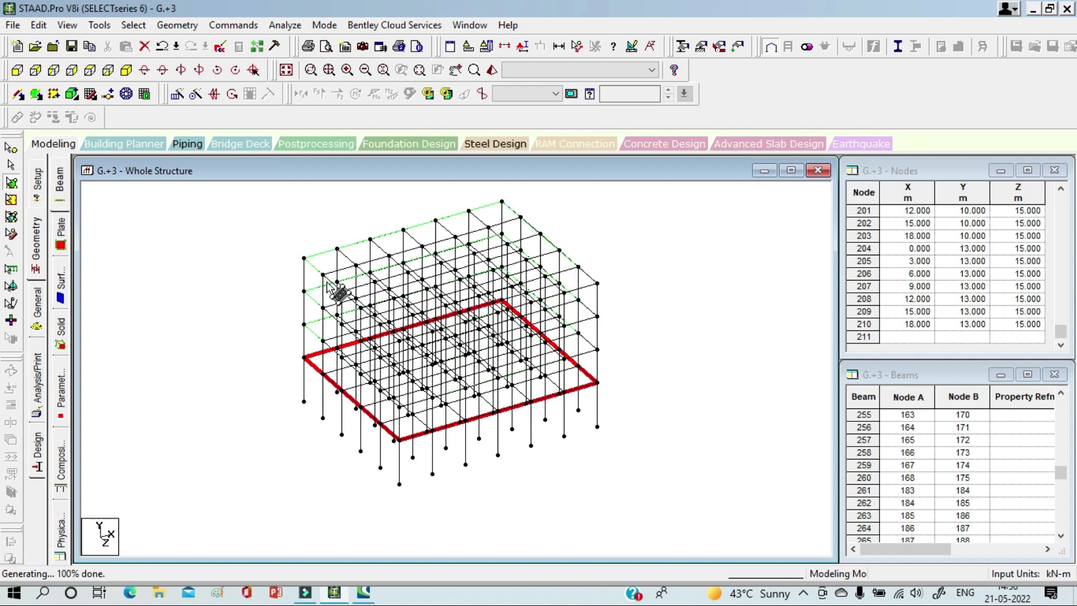
pyautogui.click(327, 252)
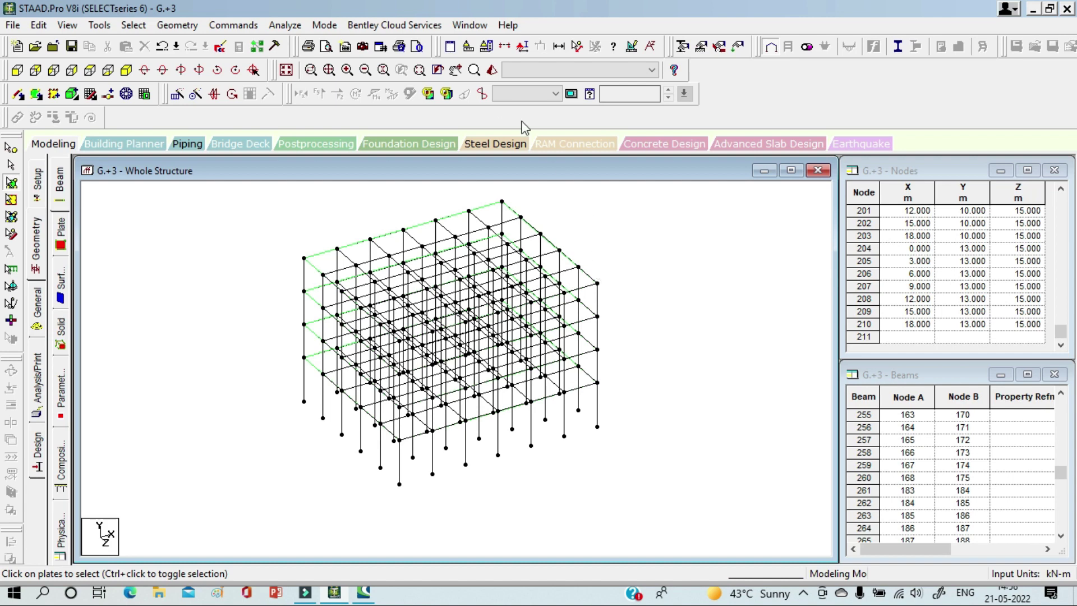
# Examine the floor plates on all storeys in the 3D rendered view from several angles, and return to the whole structure
pyautogui.click(492, 71)
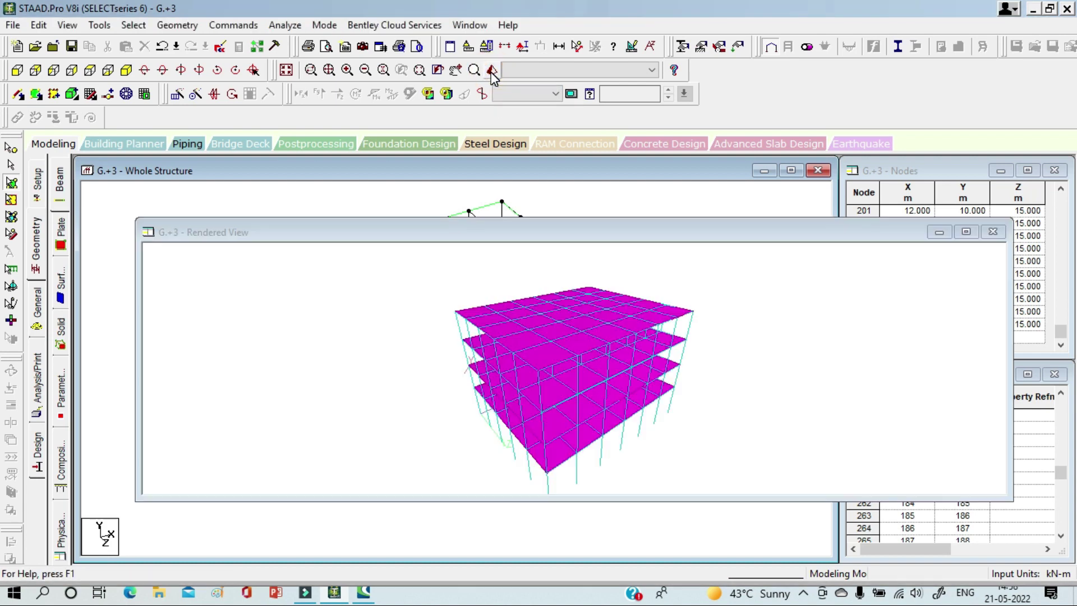
pyautogui.moveTo(601, 428); pyautogui.dragTo(580, 409)
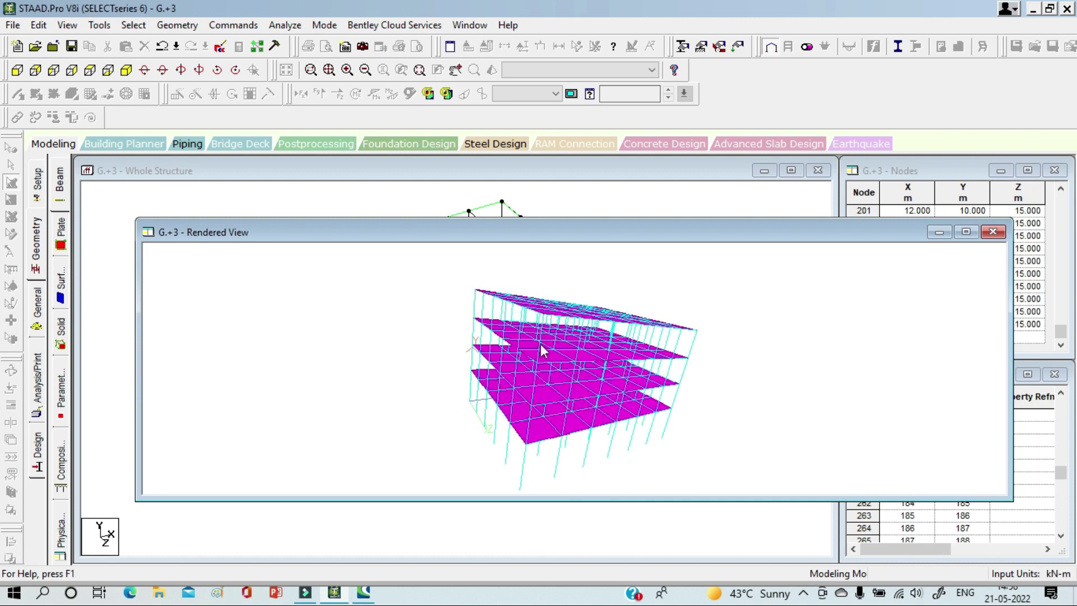
pyautogui.moveTo(551, 318); pyautogui.dragTo(700, 346)
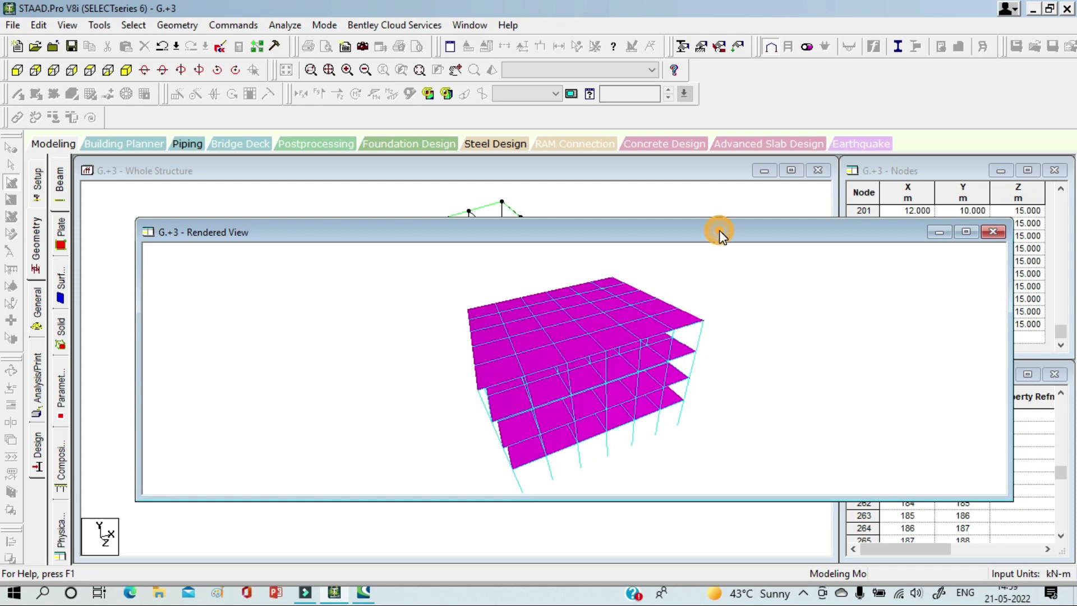
pyautogui.moveTo(719, 231); pyautogui.dragTo(695, 208)
pyautogui.click(968, 208)
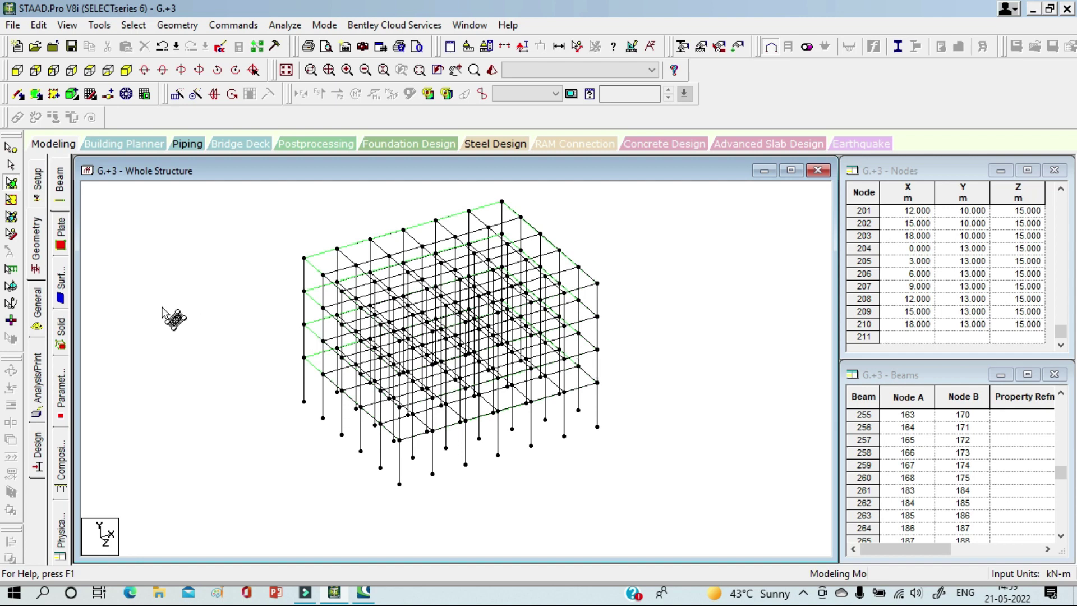
# Define a rectangular concrete section with YD 0.35 m and ZD 0.35 m and add it to the model's properties
pyautogui.click(37, 322)
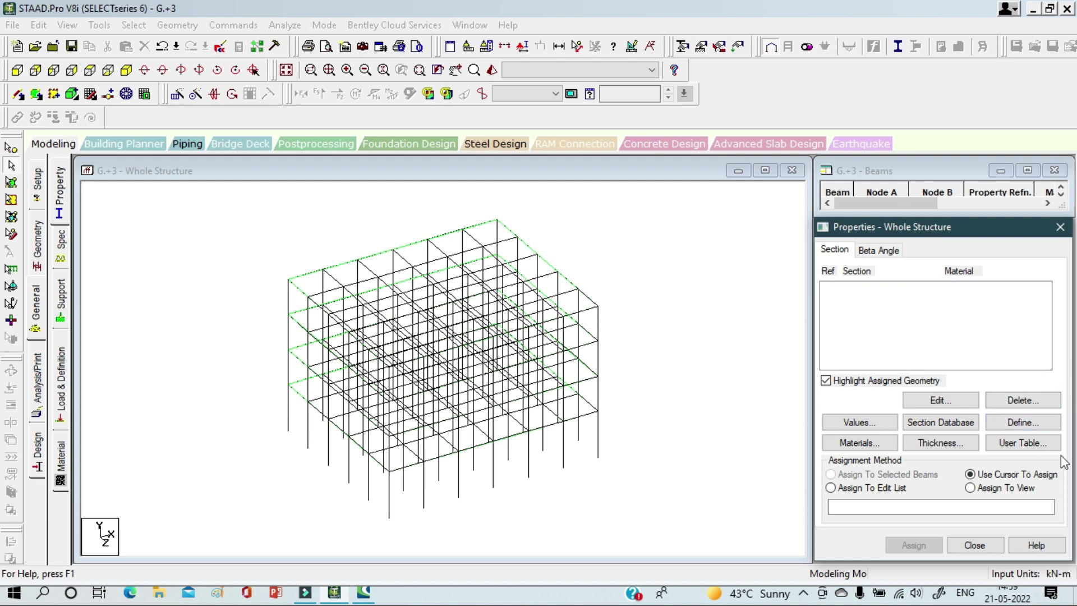
pyautogui.click(1017, 416)
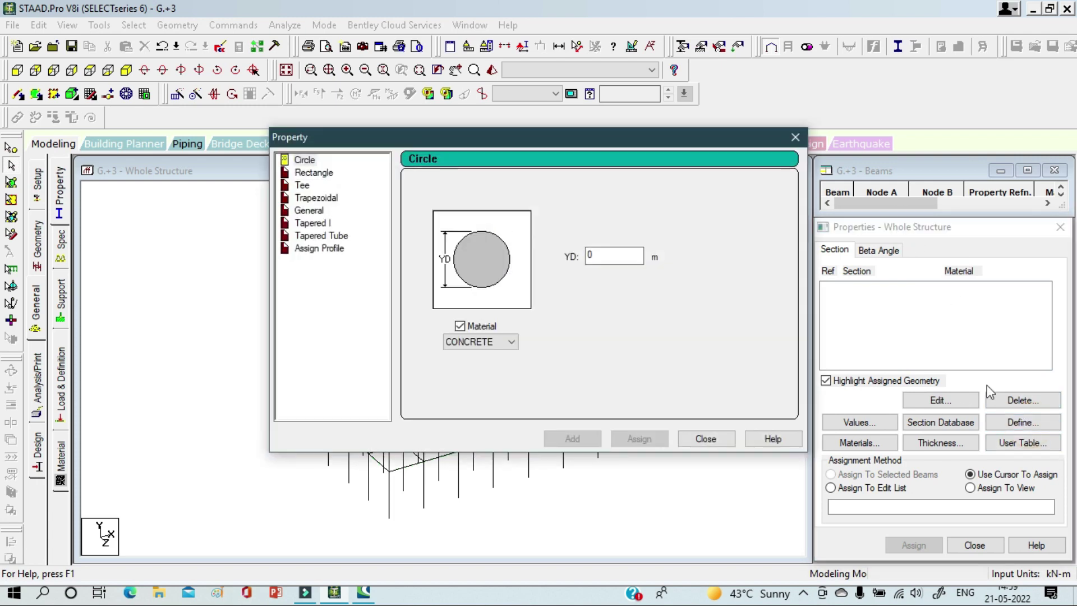
pyautogui.click(318, 174)
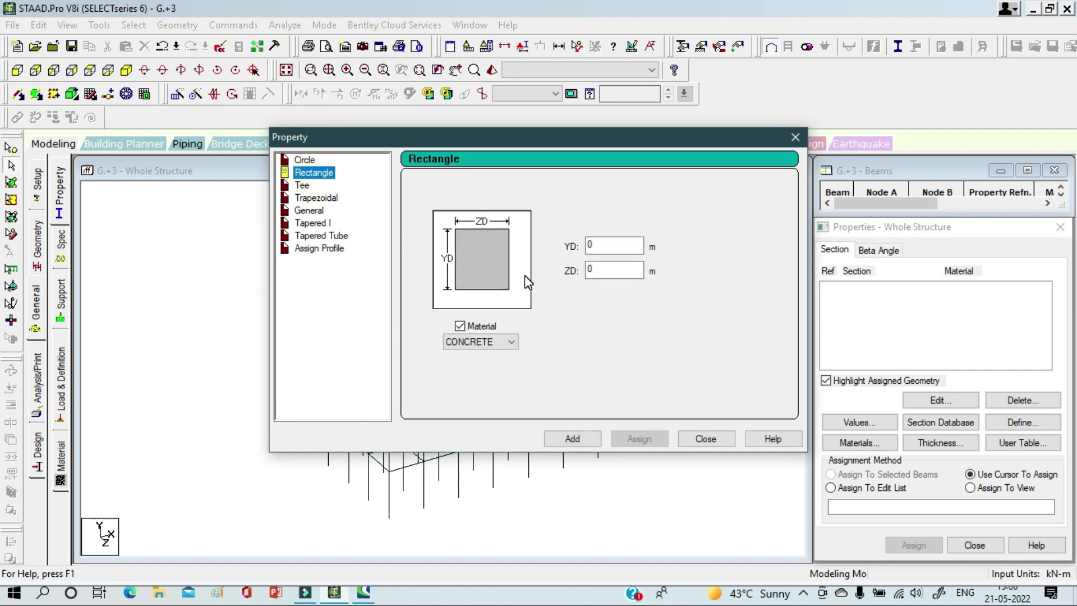
pyautogui.click(605, 245)
pyautogui.write('.')
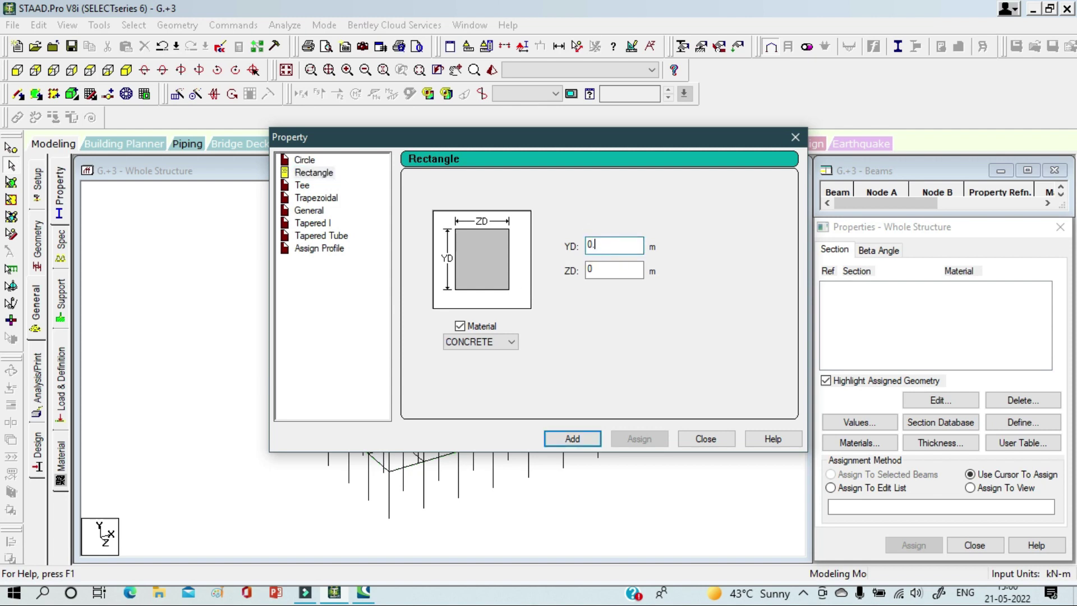
pyautogui.write('35')
pyautogui.click(615, 275)
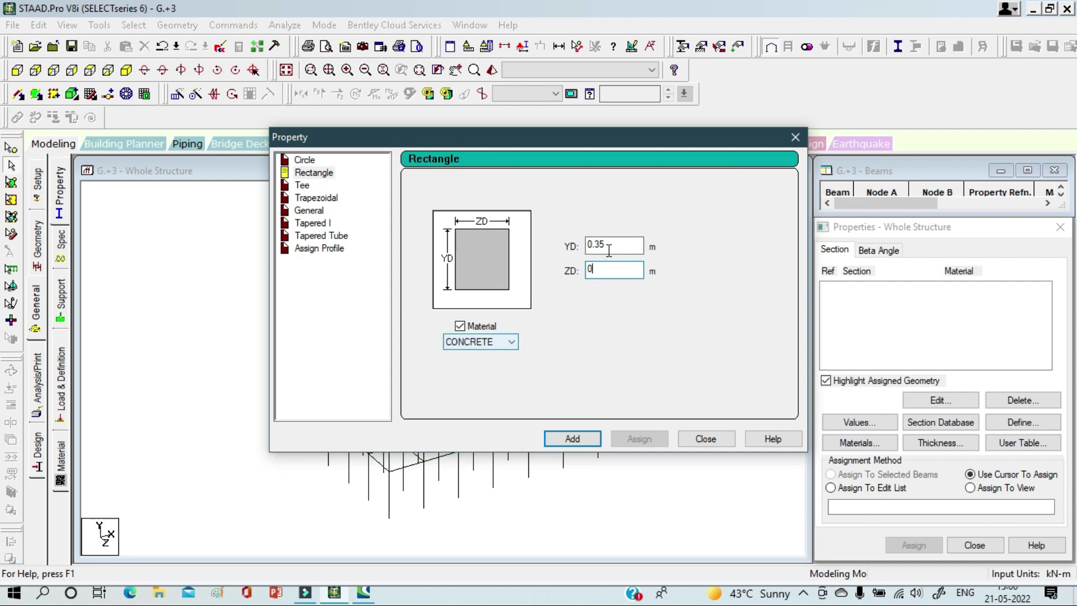
pyautogui.write('.35')
pyautogui.click(587, 444)
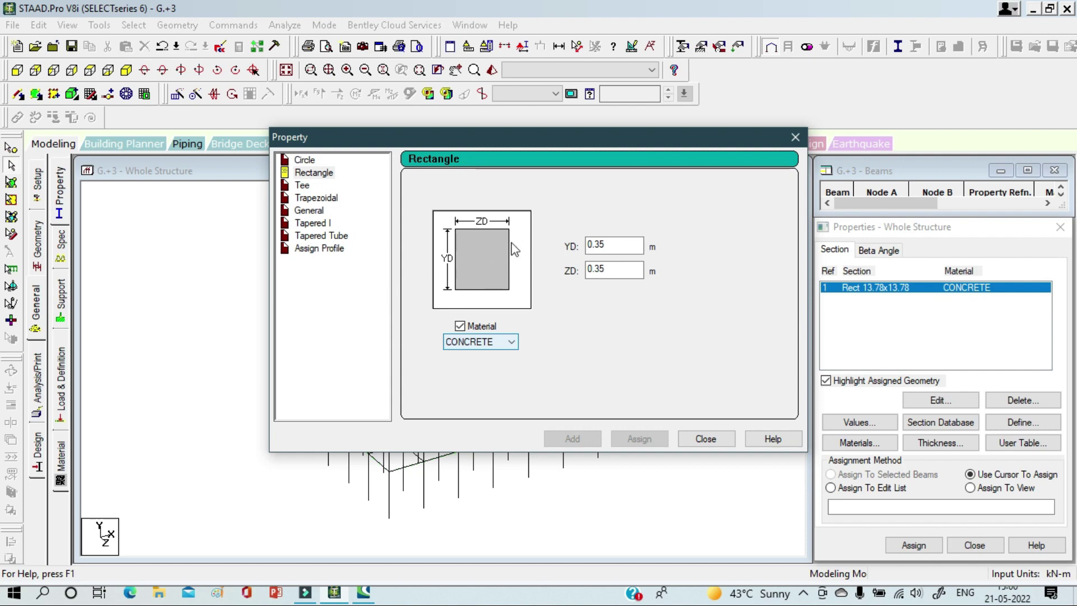
# Add a second rectangular concrete section with YD 0.35 m and ZD 0.45 m, and finish defining sections
pyautogui.click(308, 175)
pyautogui.click(622, 337)
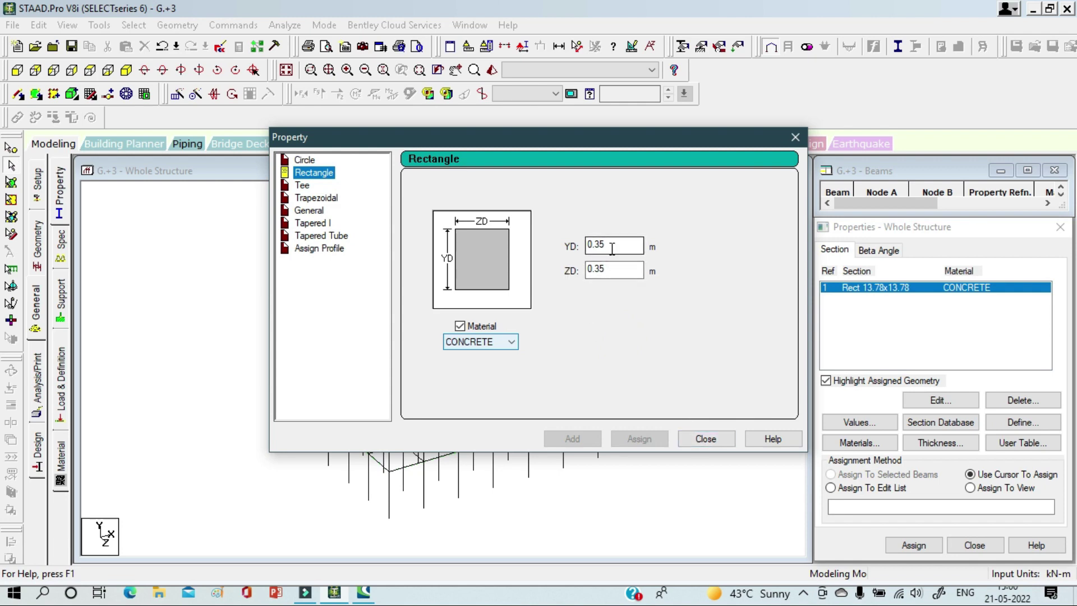
pyautogui.moveTo(606, 269); pyautogui.dragTo(586, 274)
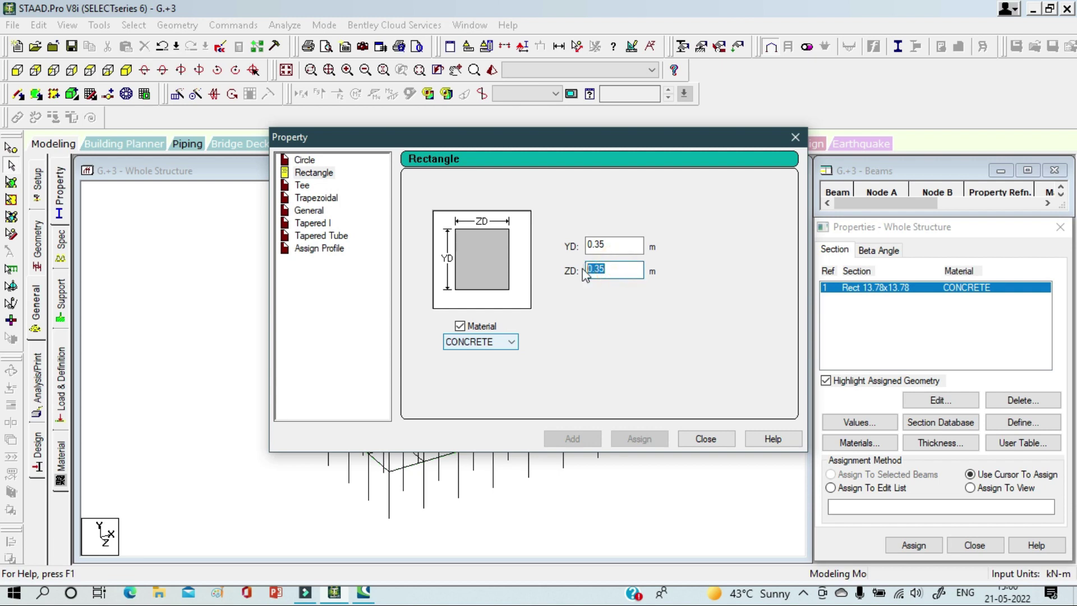
pyautogui.write('0.45')
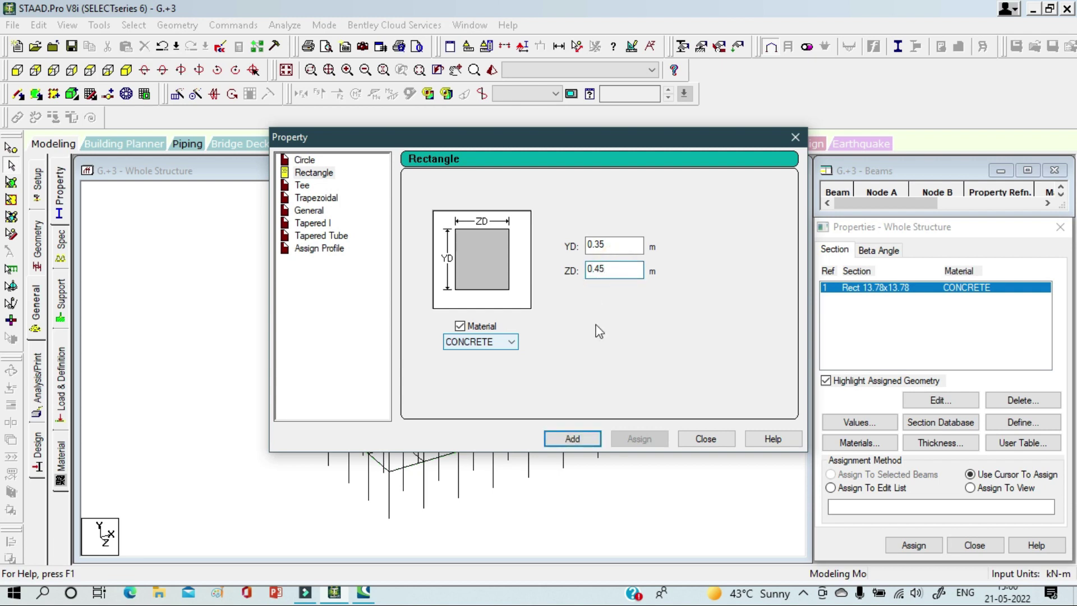
pyautogui.click(577, 438)
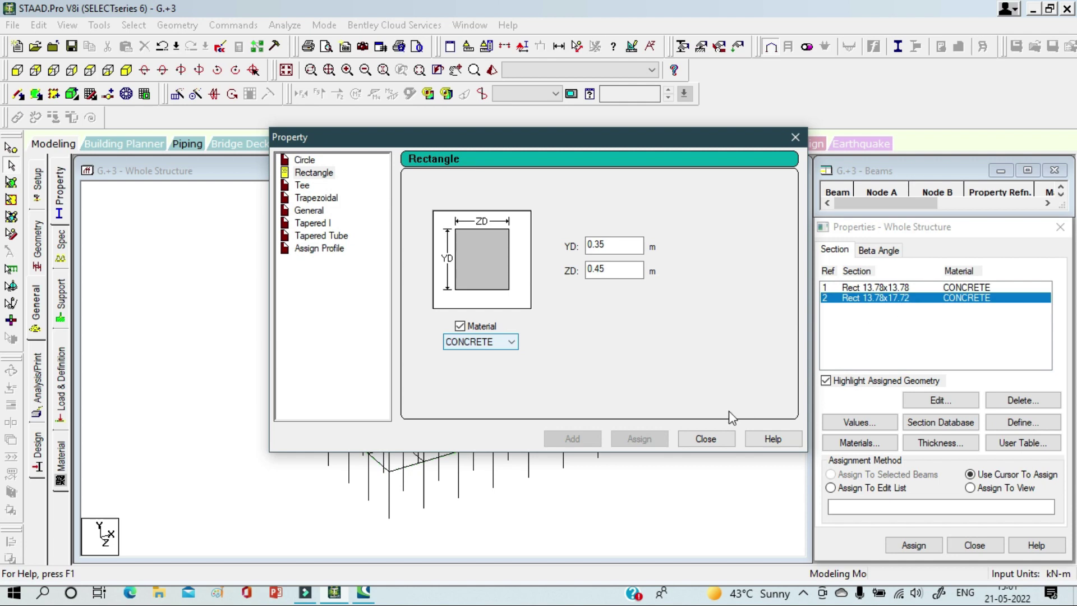
pyautogui.click(714, 439)
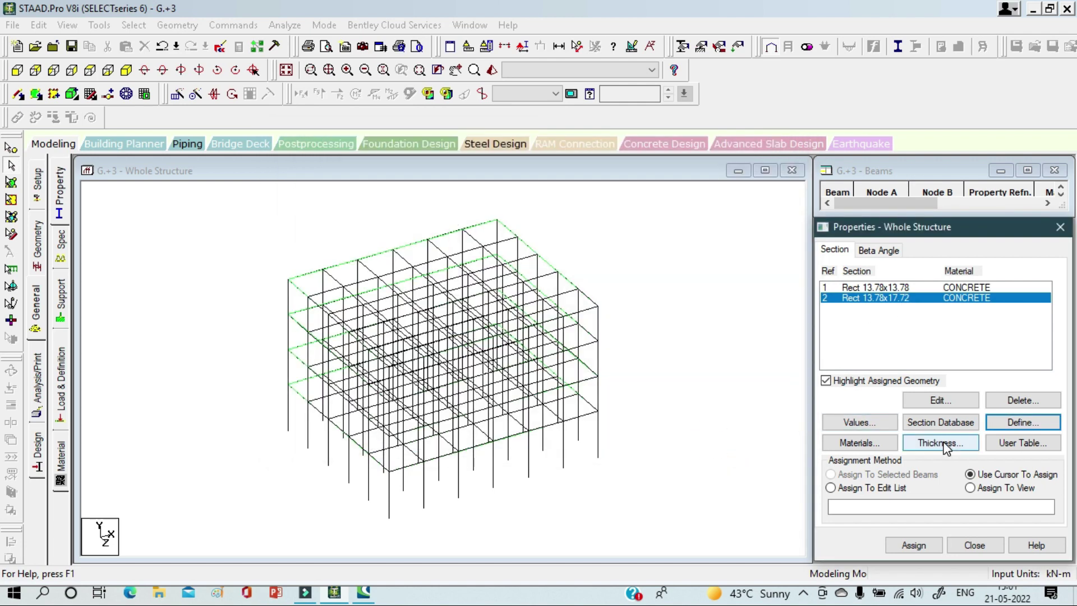
# Add a concrete plate element thickness, entering 0125 m for all four nodes
pyautogui.click(970, 442)
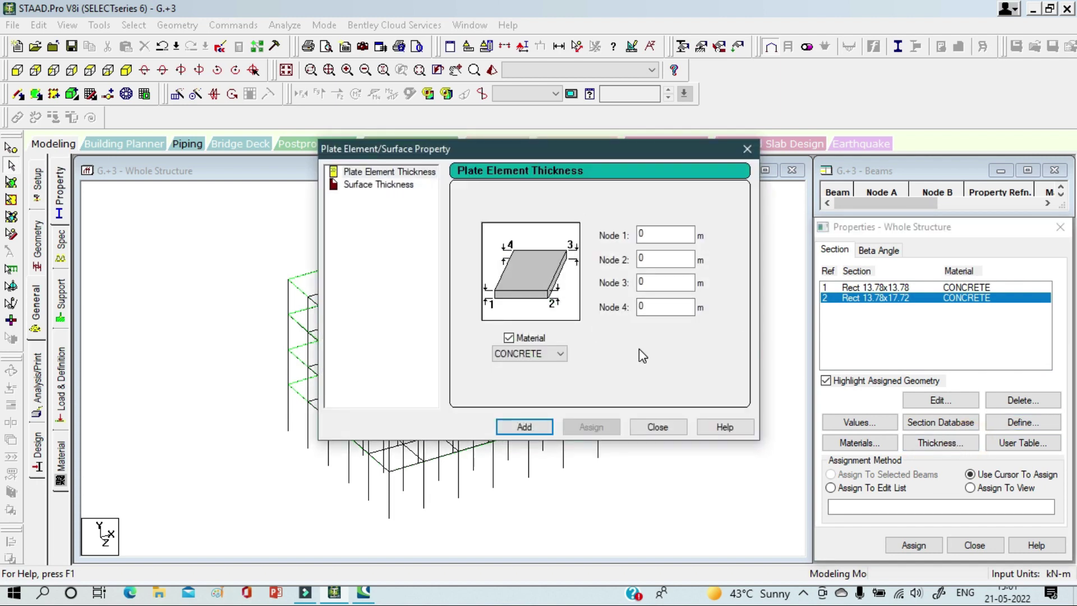
pyautogui.click(653, 235)
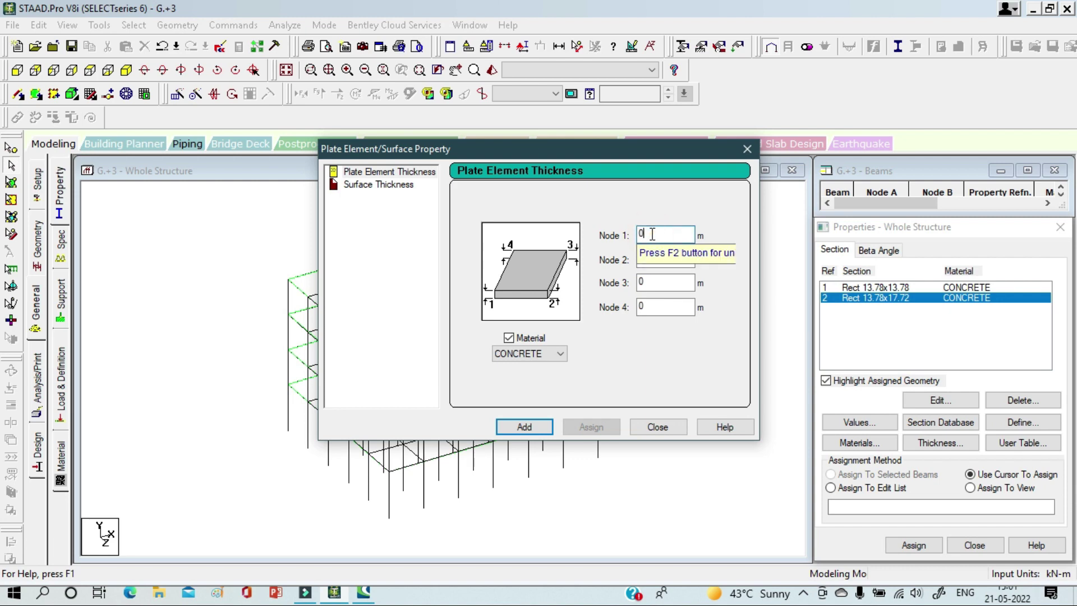
pyautogui.write('125')
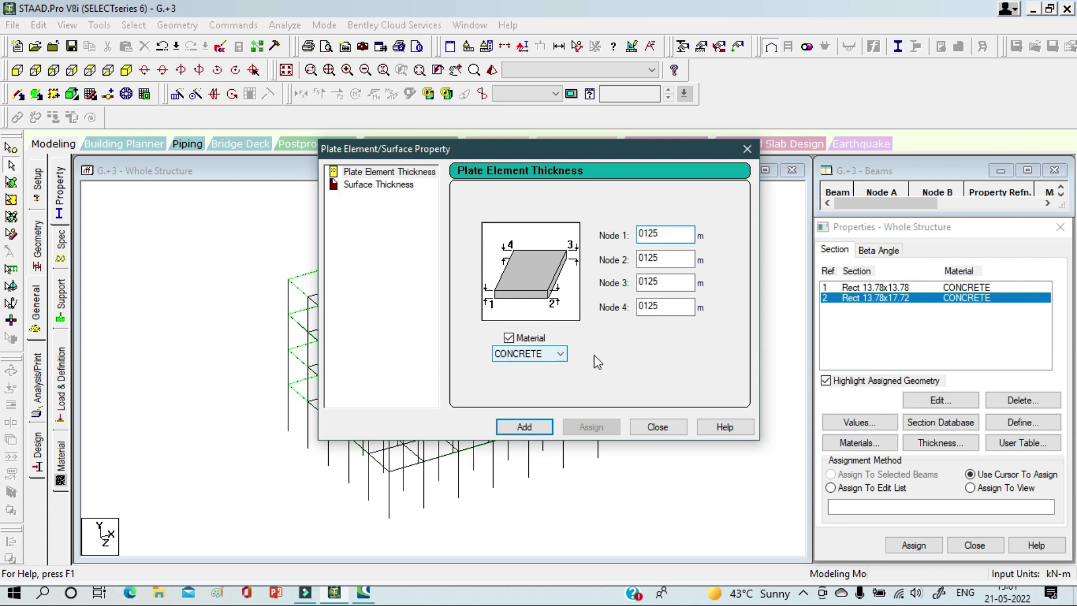
pyautogui.click(518, 429)
pyautogui.click(670, 428)
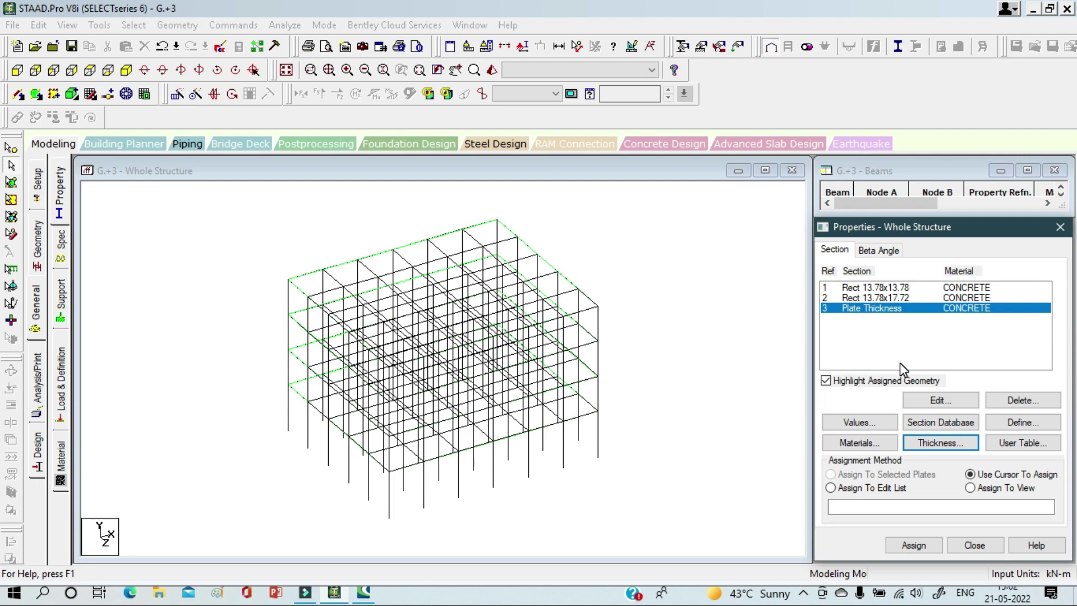
pyautogui.click(916, 288)
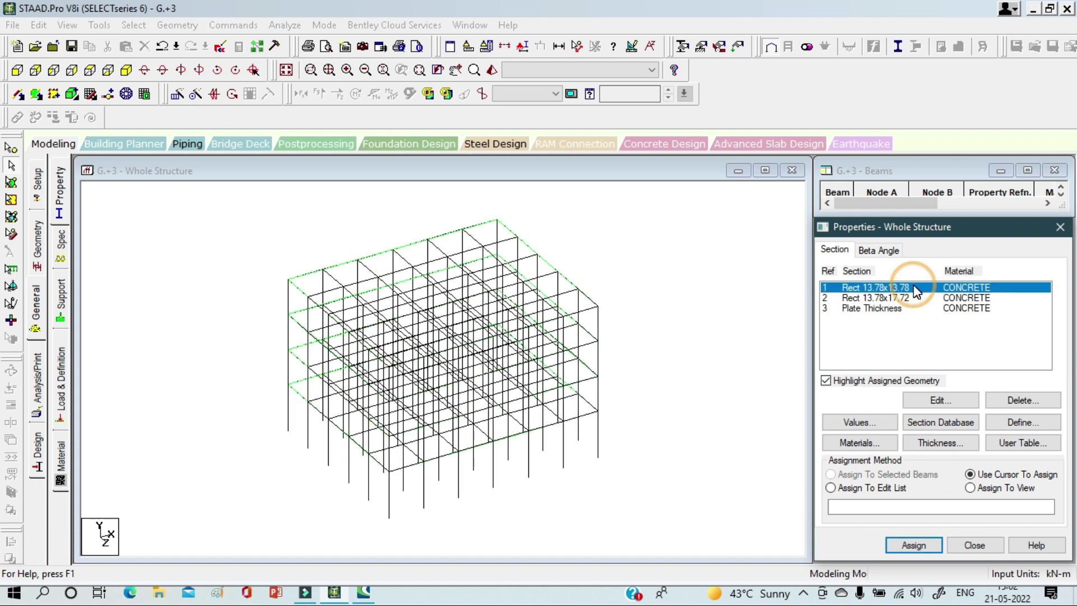
pyautogui.click(913, 298)
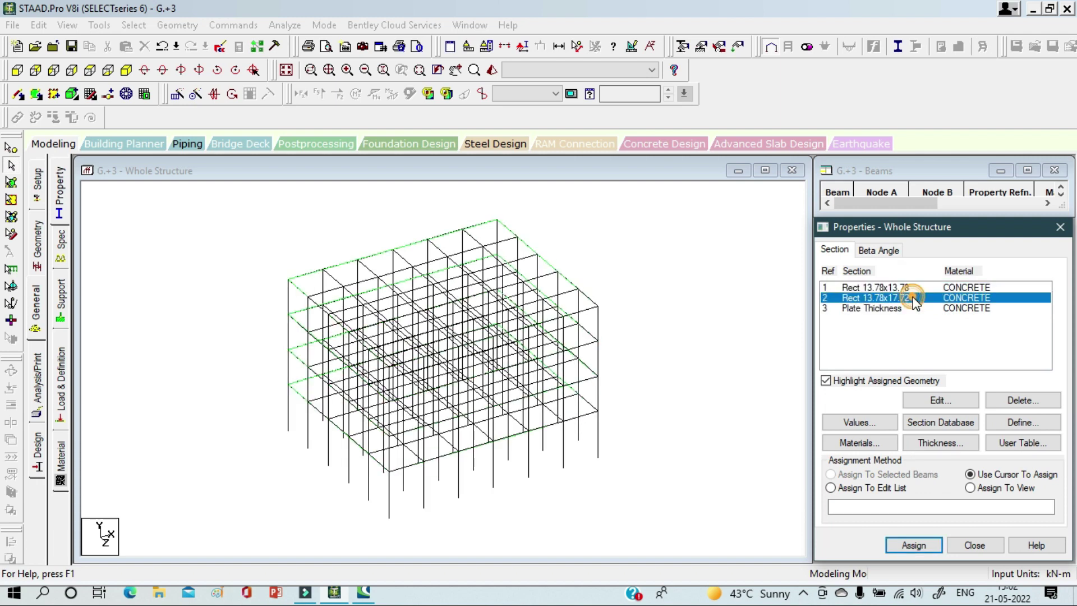
pyautogui.click(904, 308)
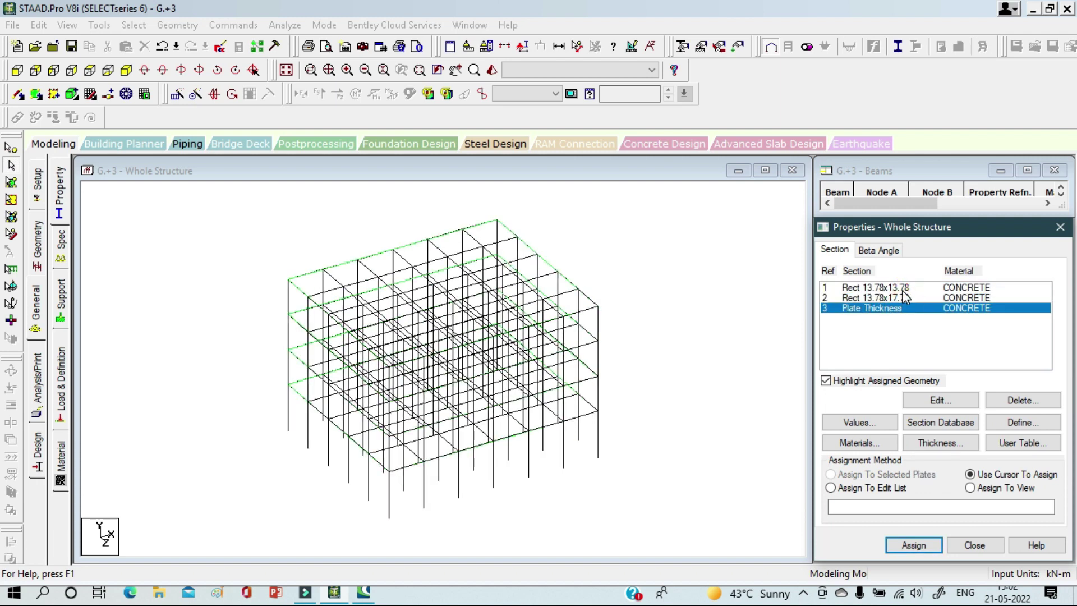
# Assign the Rect 13.78x13.78 section to all beams parallel to X and Z on every floor
pyautogui.click(904, 288)
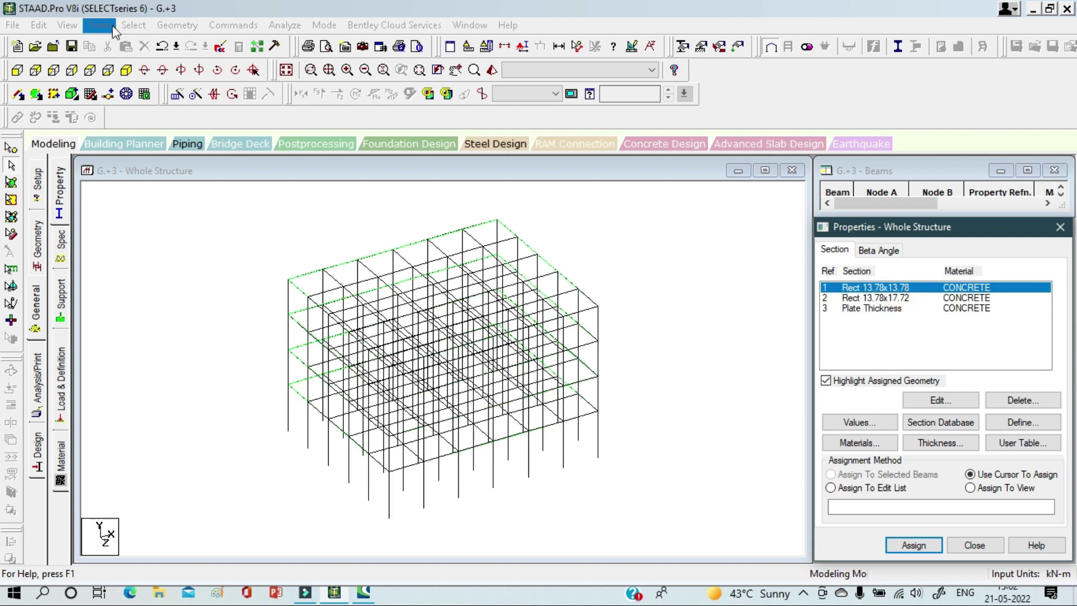
pyautogui.click(130, 27)
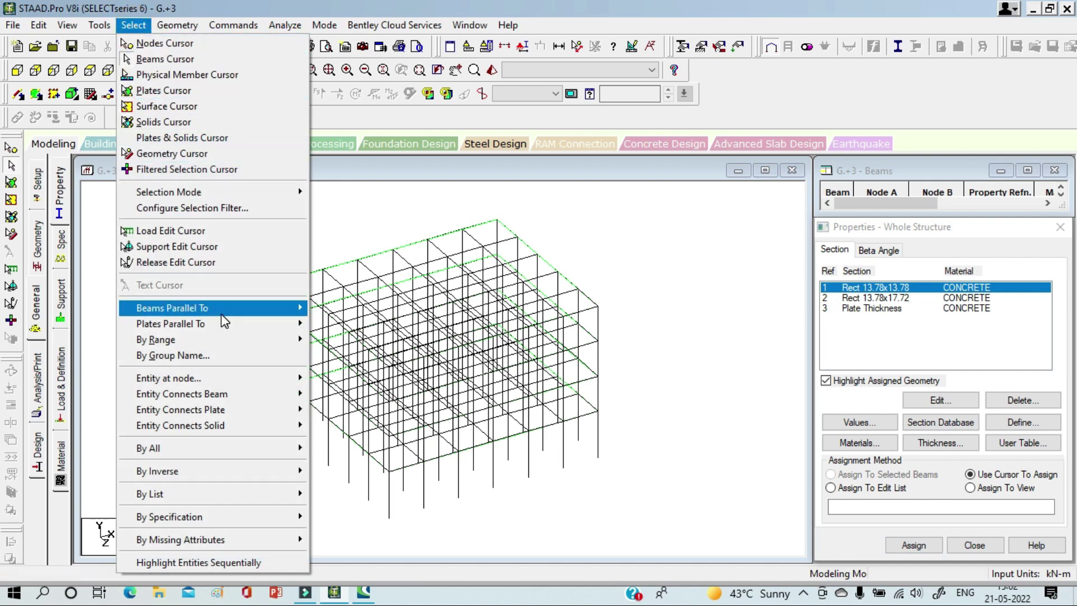
pyautogui.moveTo(230, 309)
pyautogui.click(328, 311)
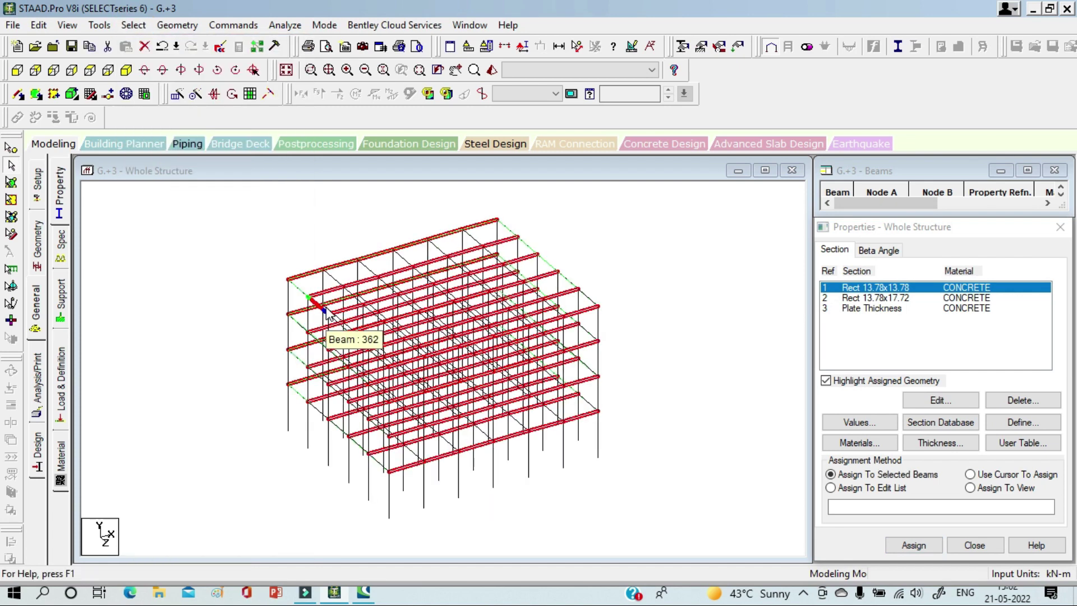
pyautogui.click(133, 25)
pyautogui.moveTo(204, 309)
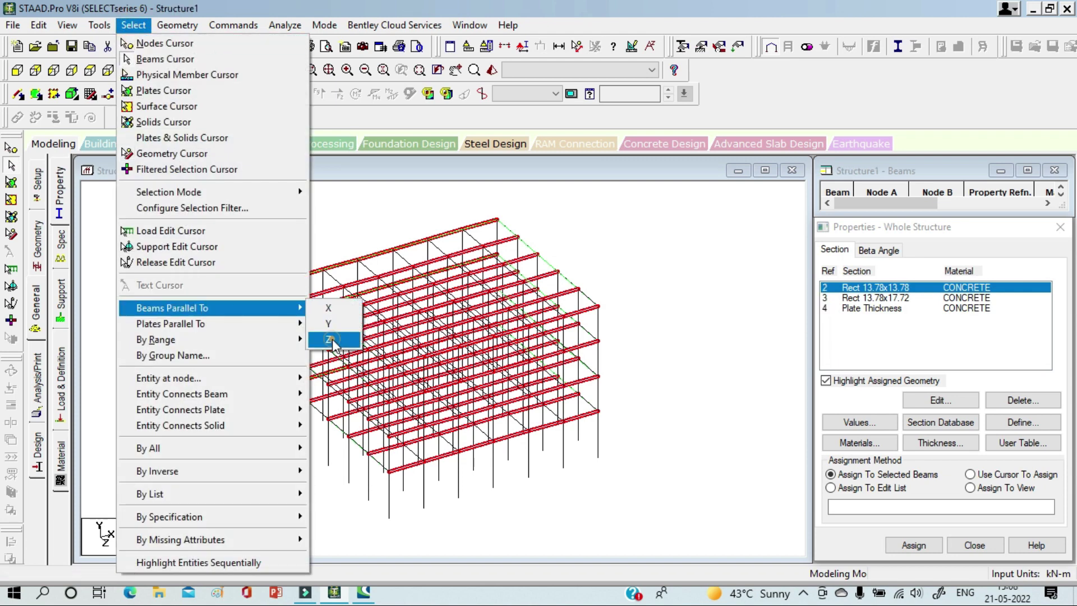
pyautogui.click(332, 336)
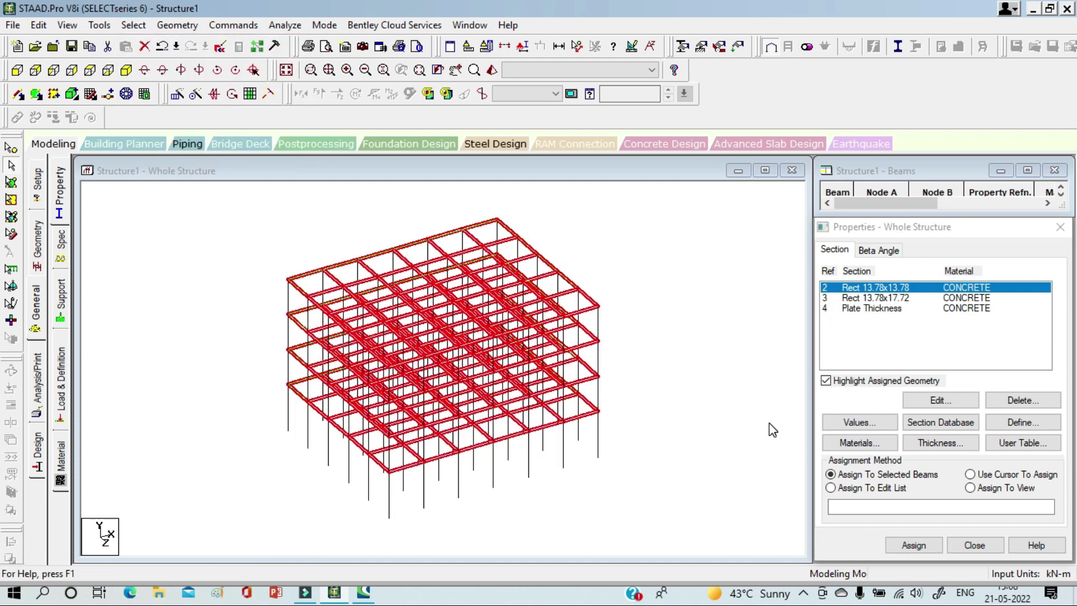
pyautogui.click(903, 545)
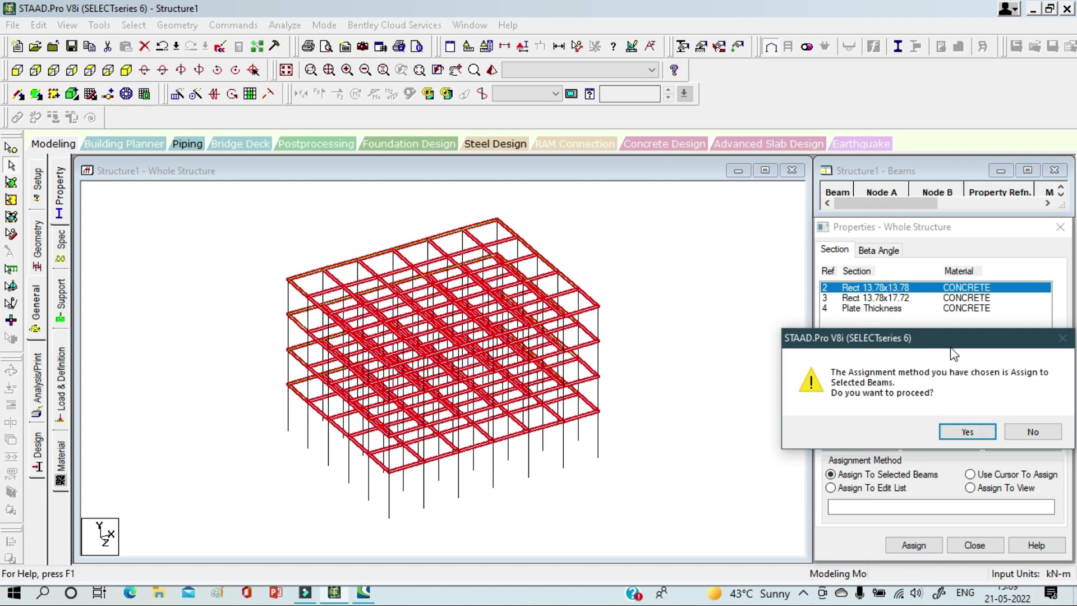
pyautogui.moveTo(951, 342); pyautogui.dragTo(893, 305)
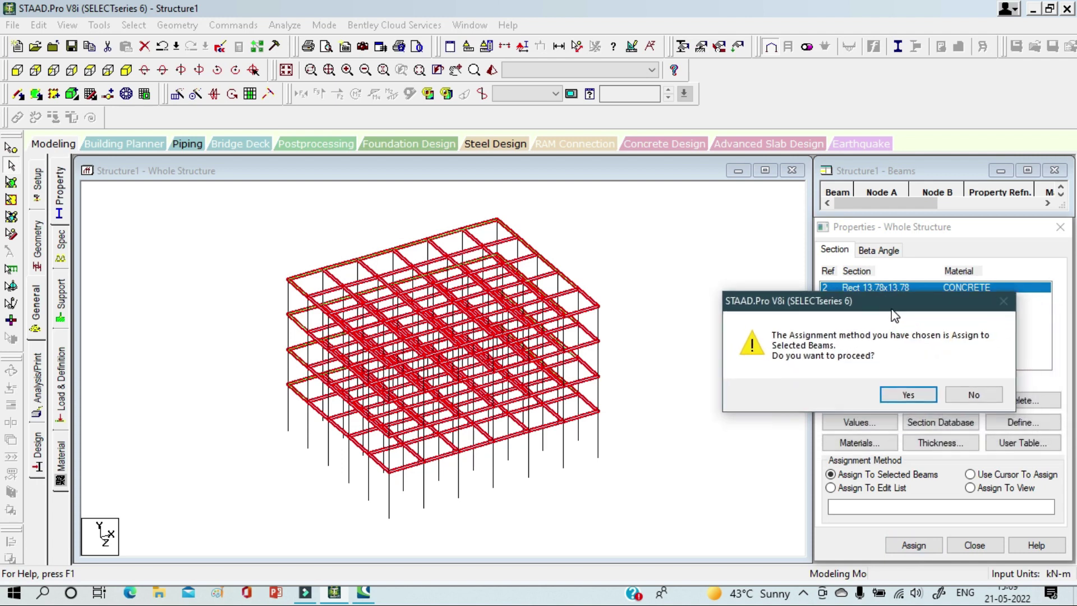
pyautogui.click(909, 395)
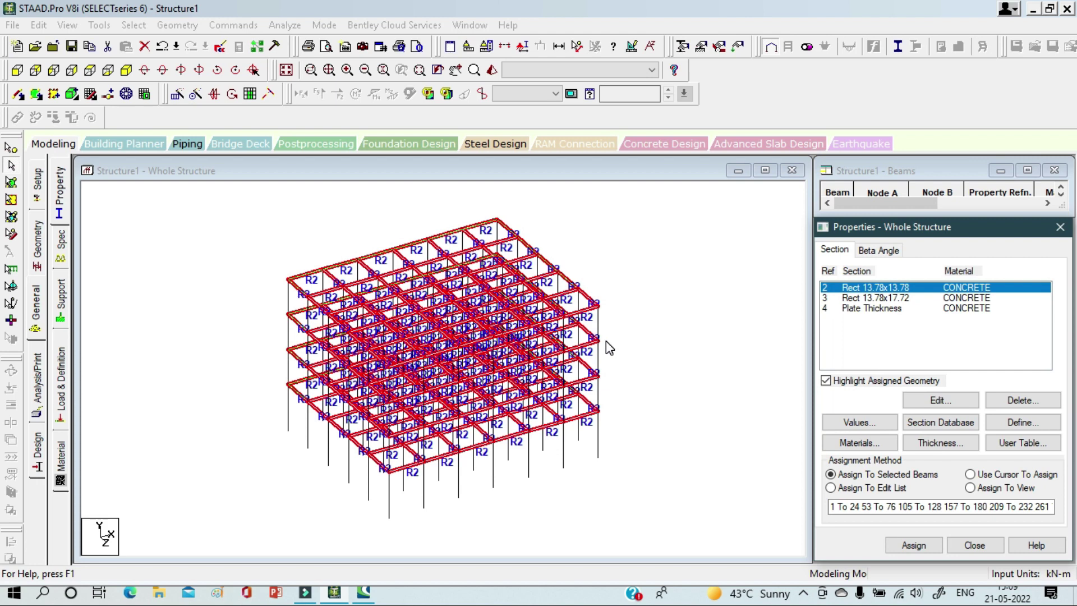
# Assign the Rect 13.78x17.72 section to all columns by selecting the members parallel to Y
pyautogui.click(876, 299)
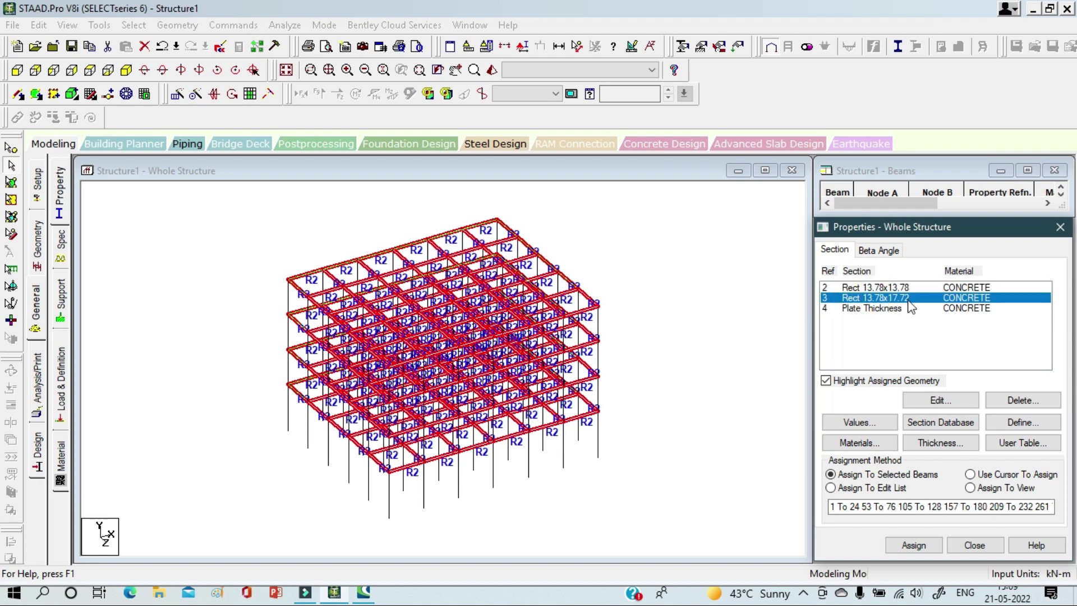
pyautogui.click(134, 25)
pyautogui.moveTo(267, 312)
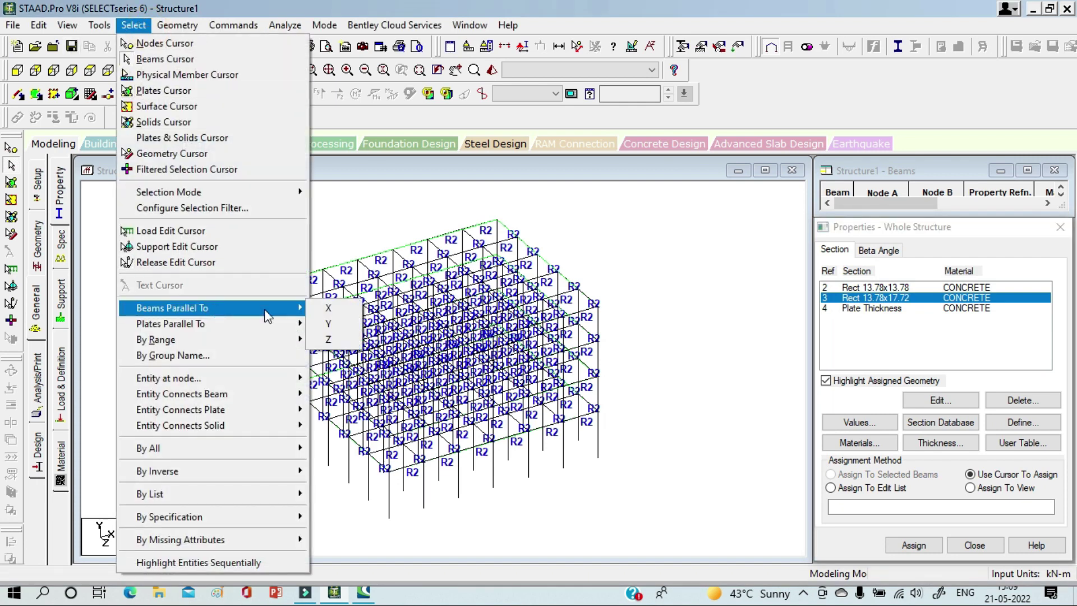
pyautogui.click(336, 325)
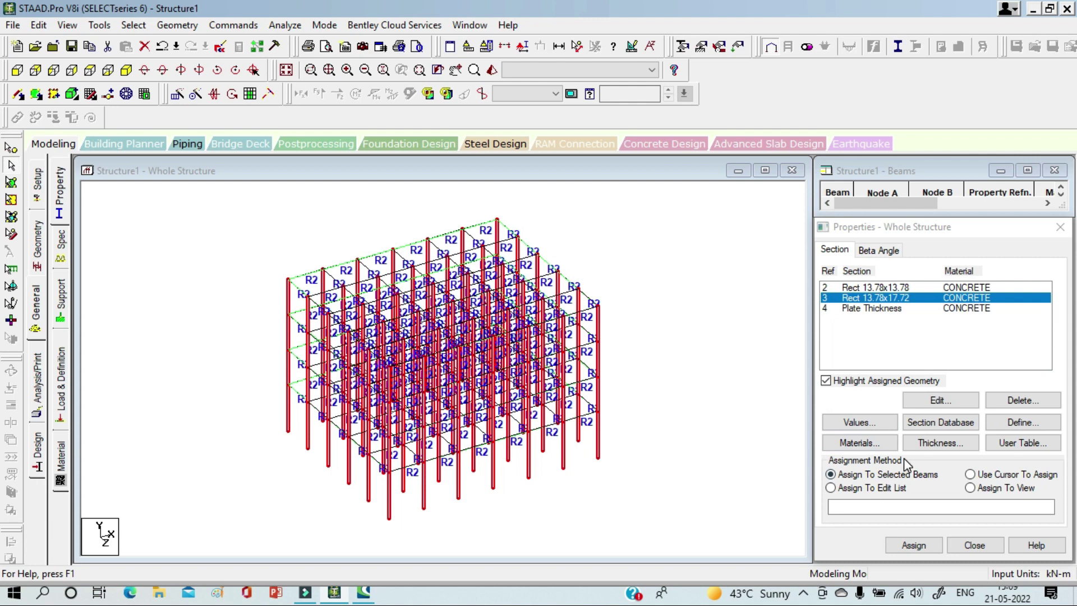
pyautogui.click(916, 544)
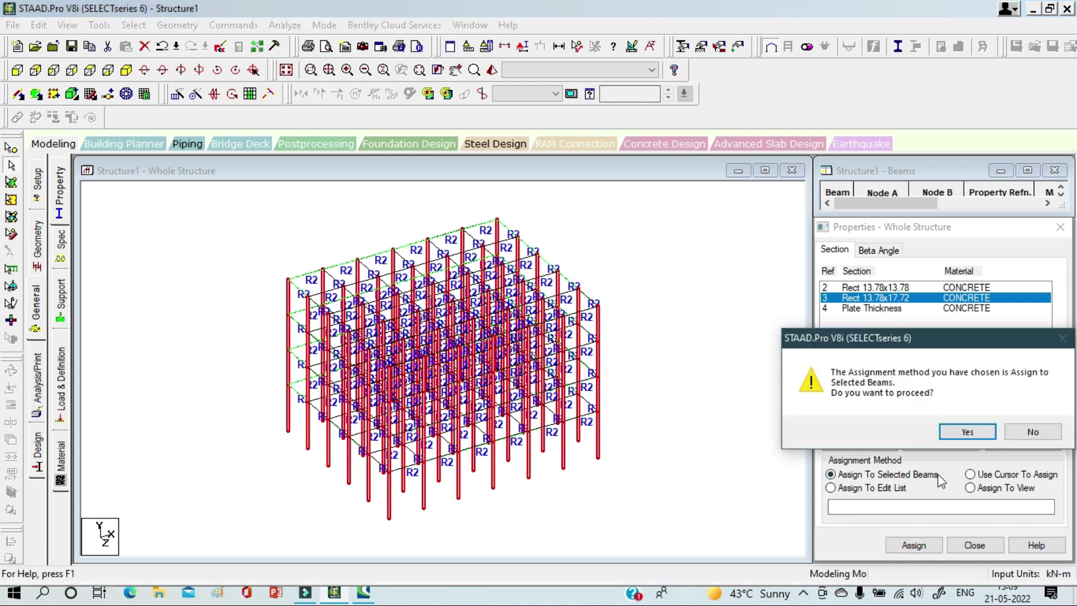
pyautogui.click(967, 433)
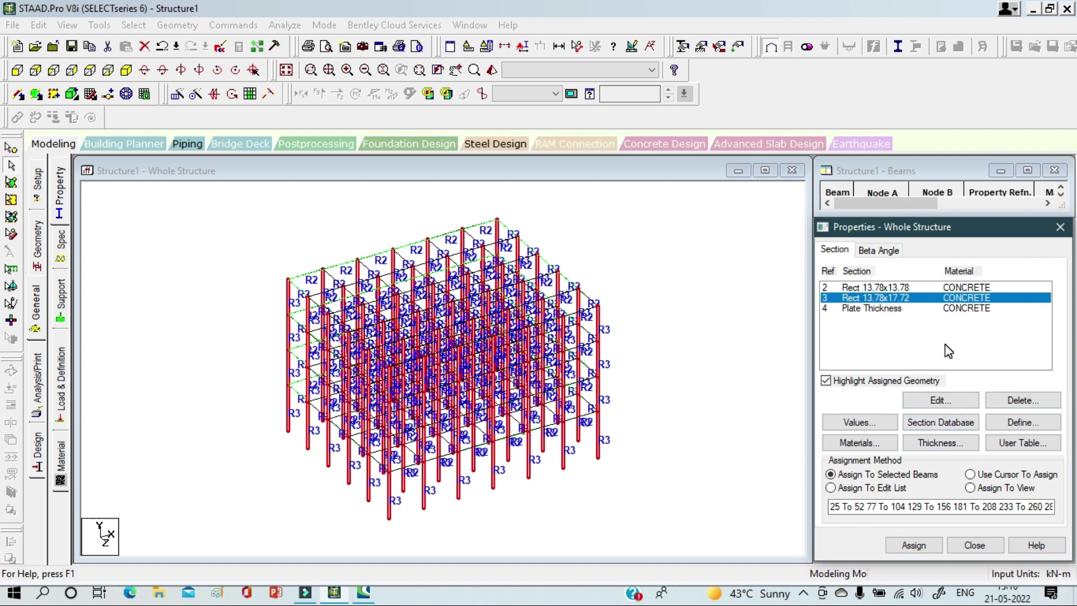
# Assign the plate thickness to all floor slab plates using the Assign To View method
pyautogui.click(921, 308)
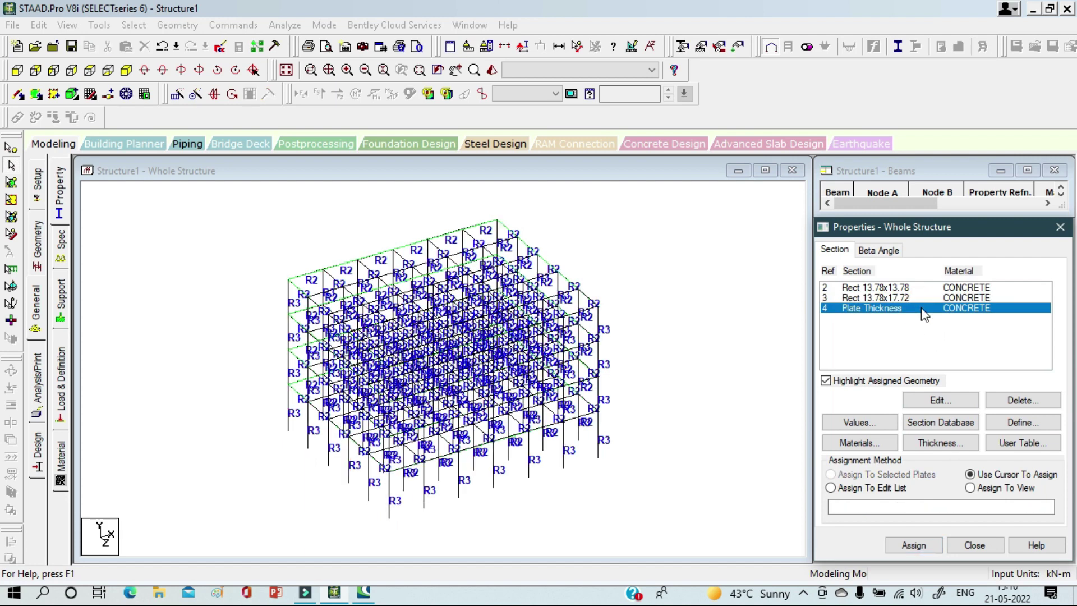
pyautogui.click(976, 489)
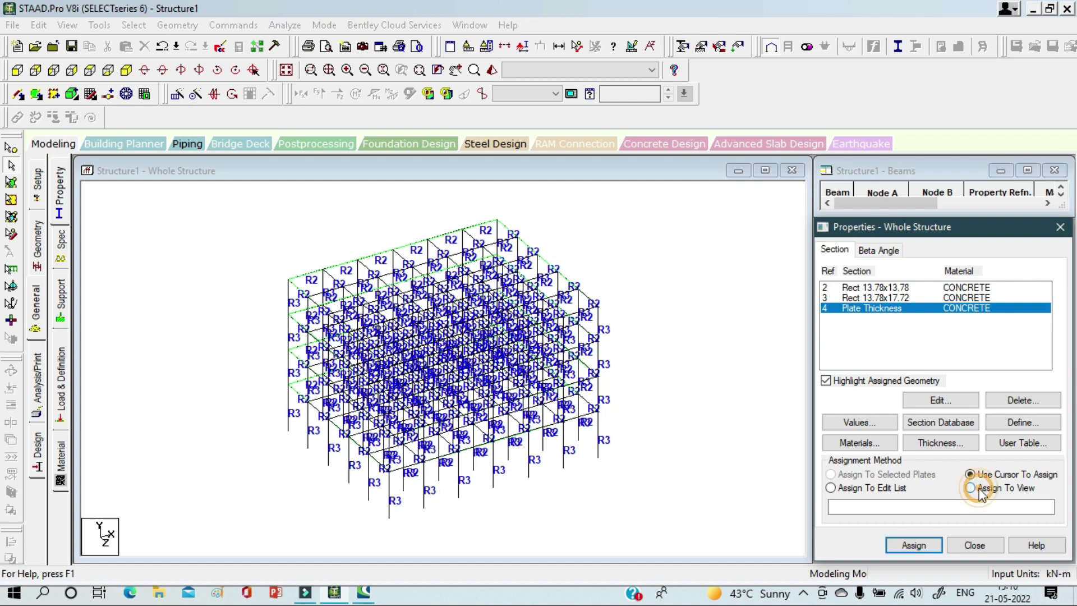
pyautogui.click(915, 544)
pyautogui.click(960, 434)
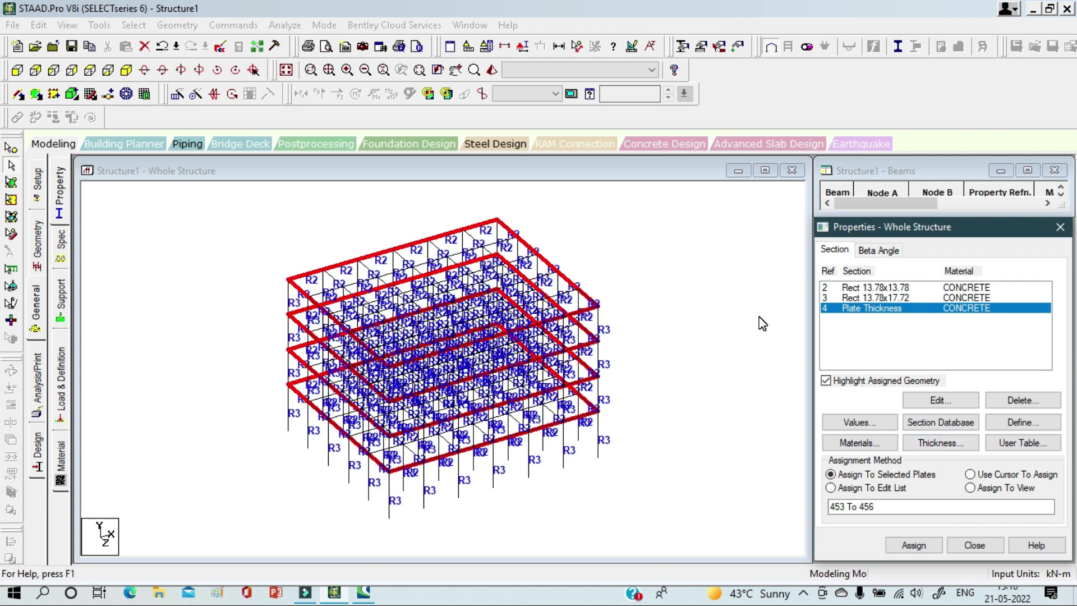
# Examine the beams, columns and slab plates of the whole building in an enlarged 3D rendered view from several angles
pyautogui.click(492, 72)
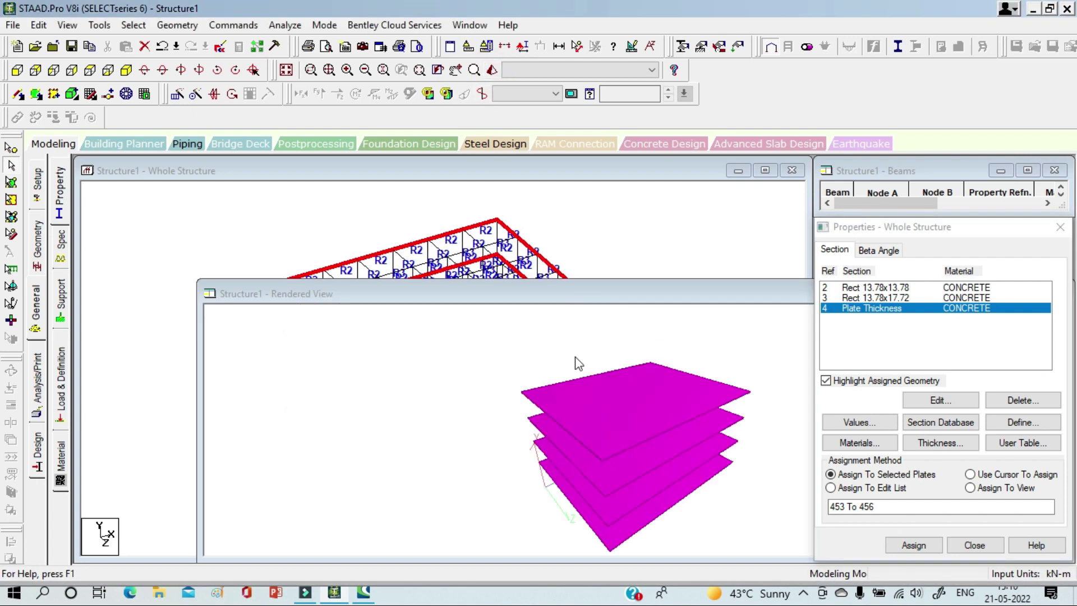
pyautogui.moveTo(505, 382); pyautogui.dragTo(509, 457)
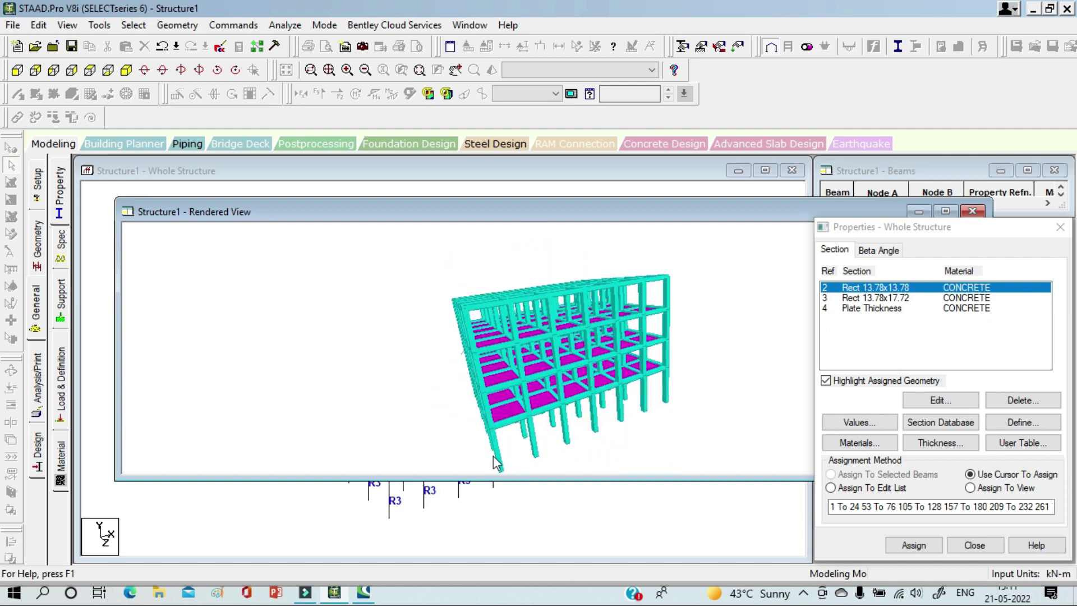
pyautogui.click(544, 316)
pyautogui.moveTo(589, 385); pyautogui.dragTo(452, 301)
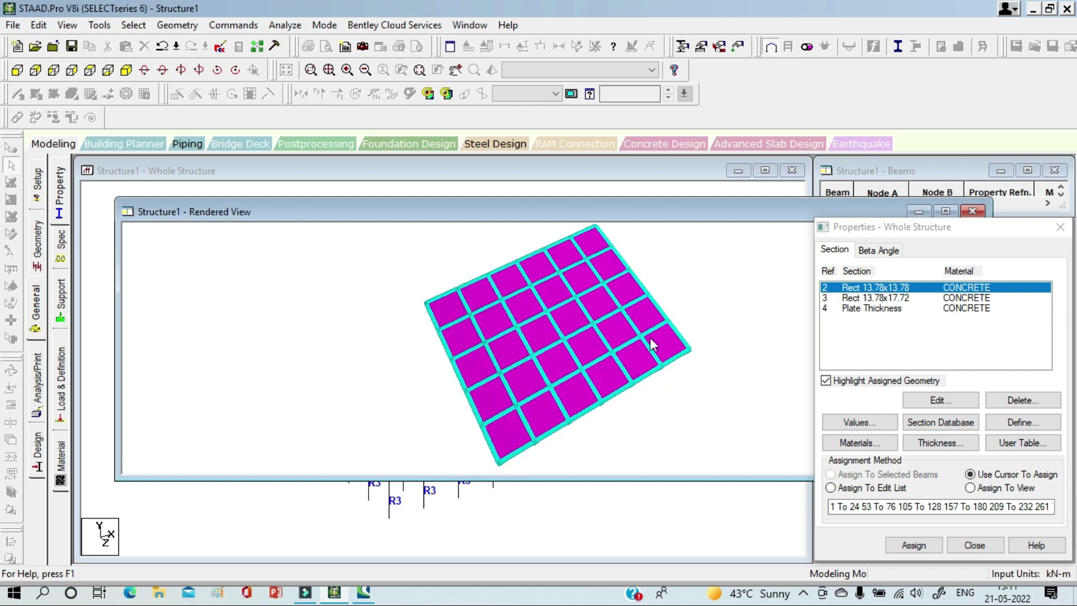
pyautogui.moveTo(554, 395); pyautogui.dragTo(636, 295)
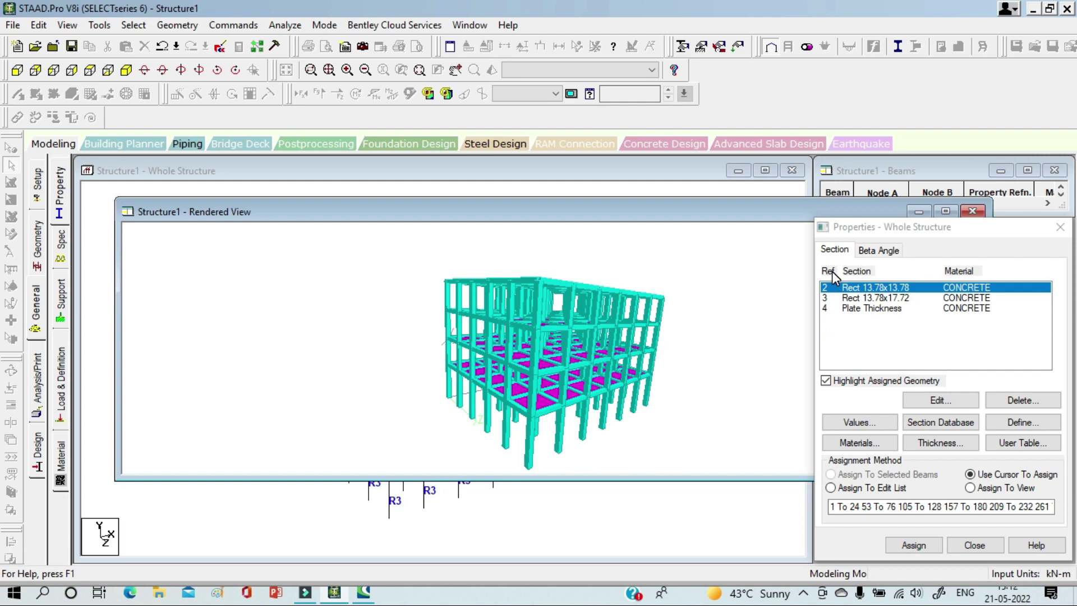
pyautogui.click(947, 211)
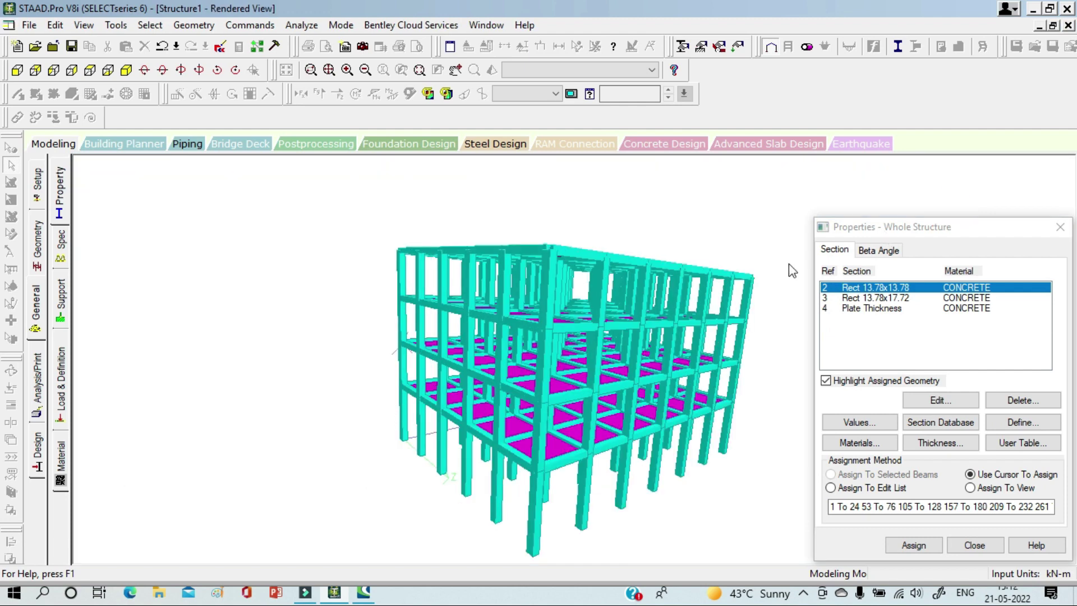
pyautogui.click(1060, 226)
pyautogui.moveTo(461, 354); pyautogui.dragTo(583, 325)
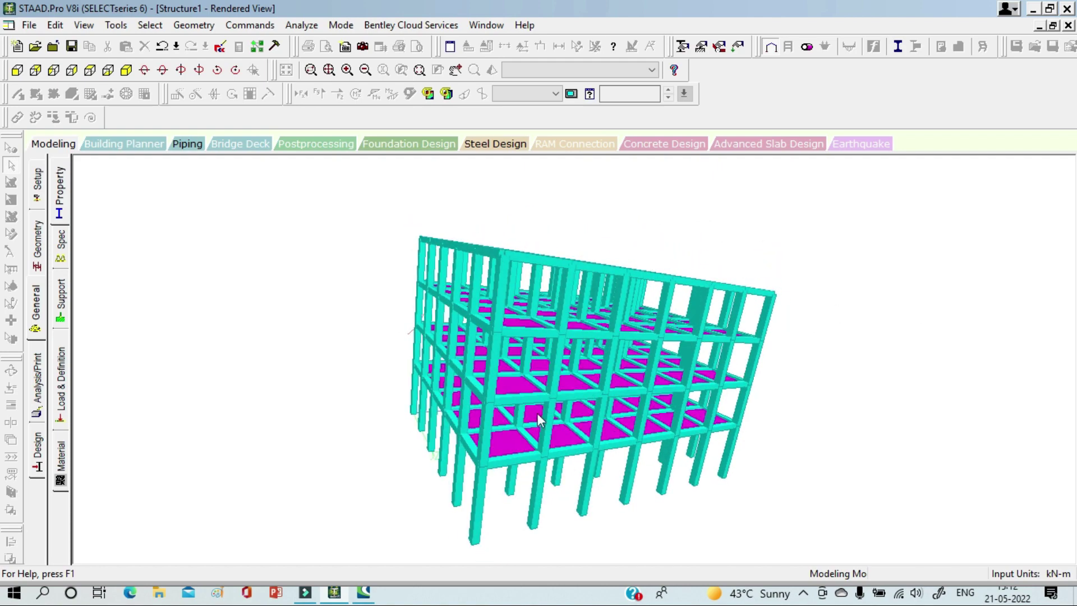
pyautogui.moveTo(555, 430); pyautogui.dragTo(423, 410, button='middle')
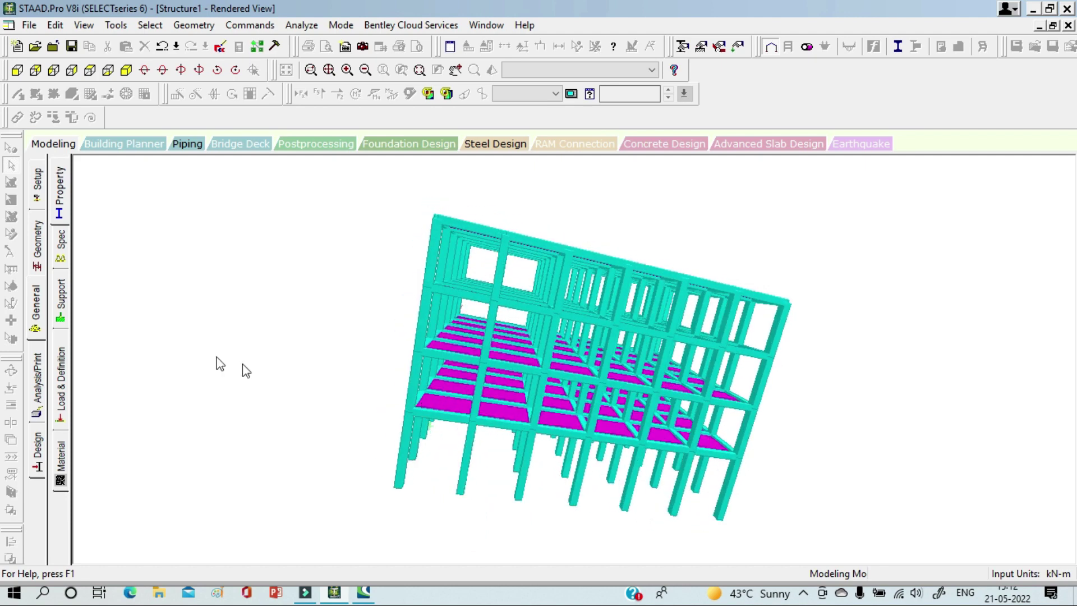
# Create a fixed support definition for the structure
pyautogui.click(61, 306)
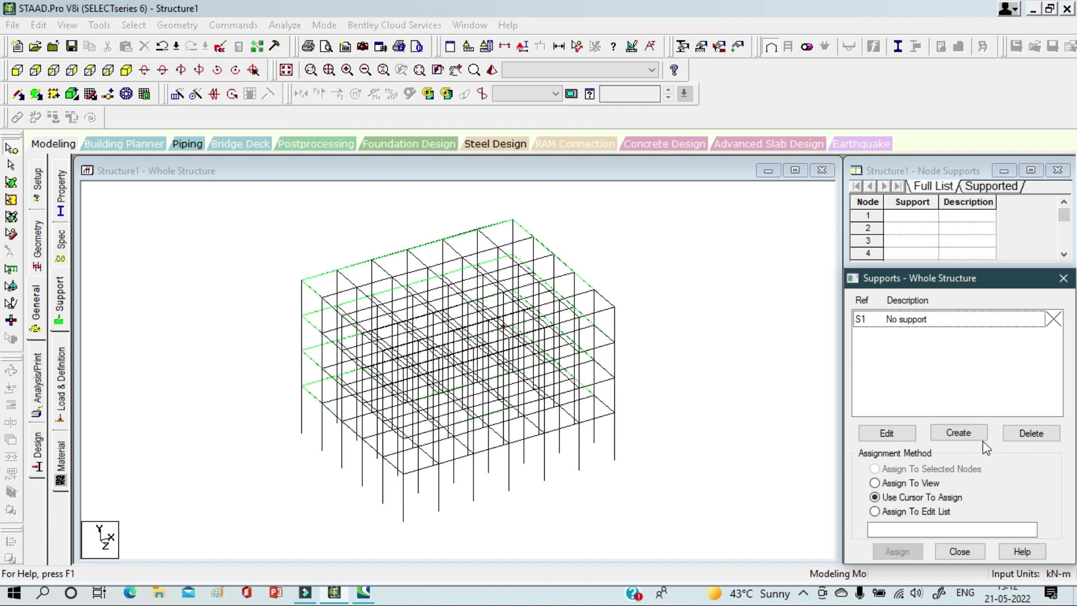
pyautogui.click(958, 434)
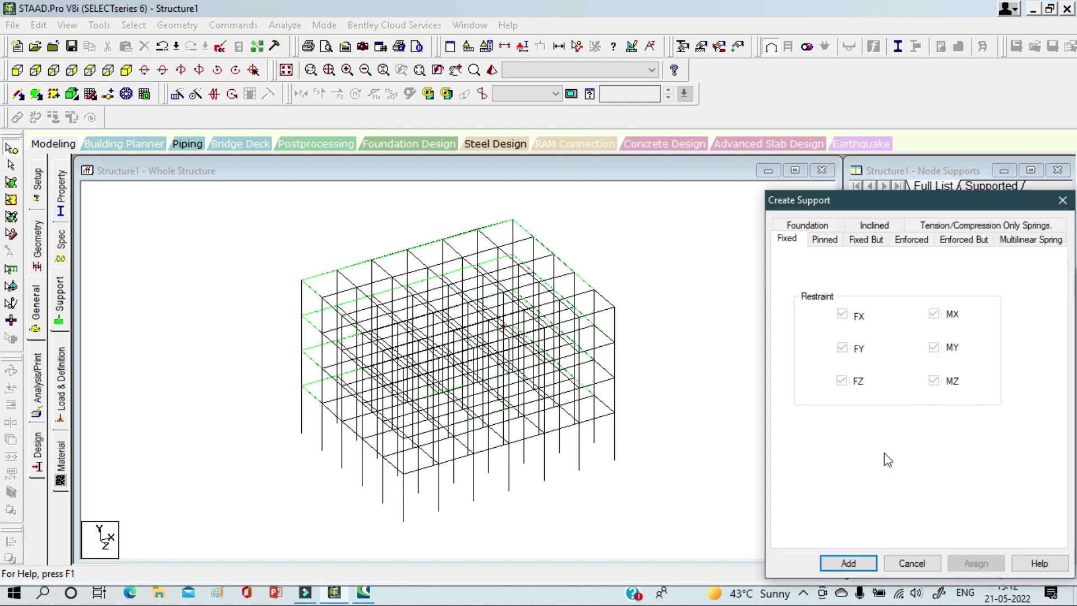
pyautogui.click(864, 563)
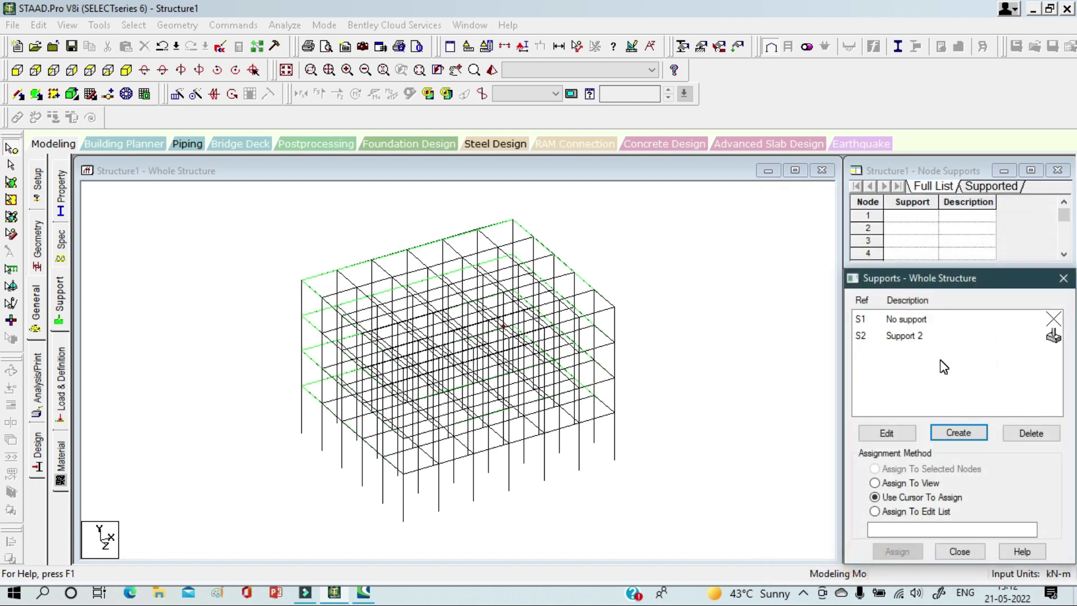
# Assign the fixed support to all column base nodes, selecting them in the front view, and return to the isometric view
pyautogui.click(915, 337)
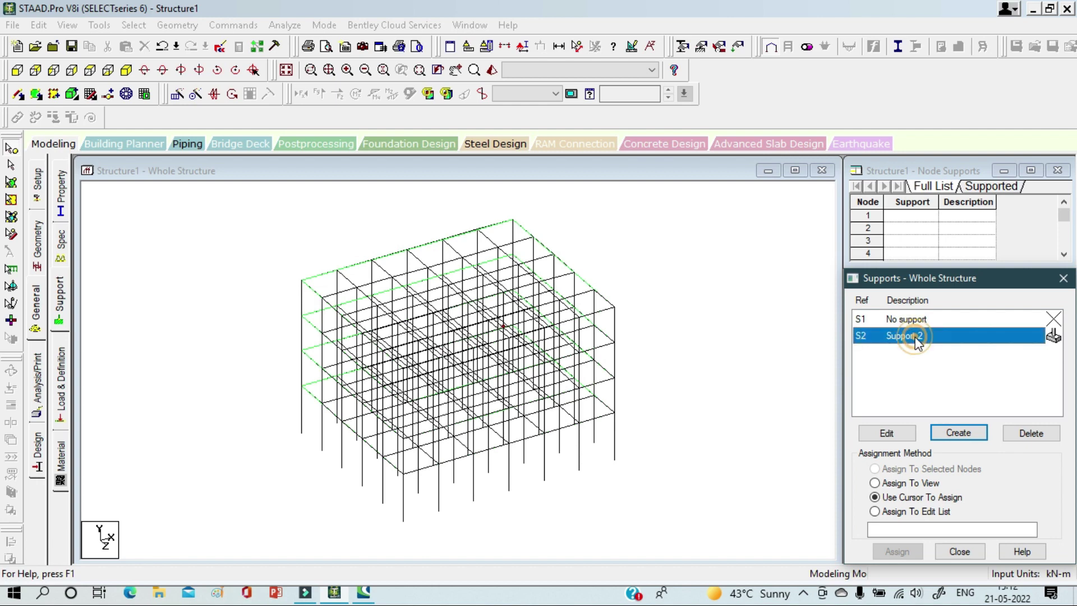
pyautogui.click(16, 70)
pyautogui.moveTo(465, 482); pyautogui.dragTo(478, 433)
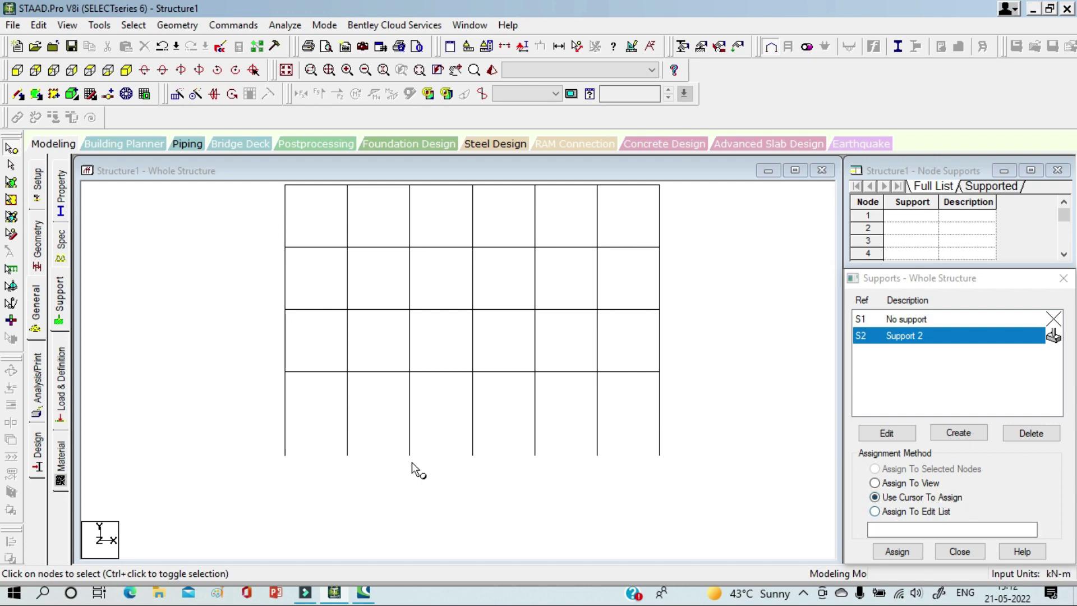
pyautogui.moveTo(255, 426); pyautogui.dragTo(689, 477)
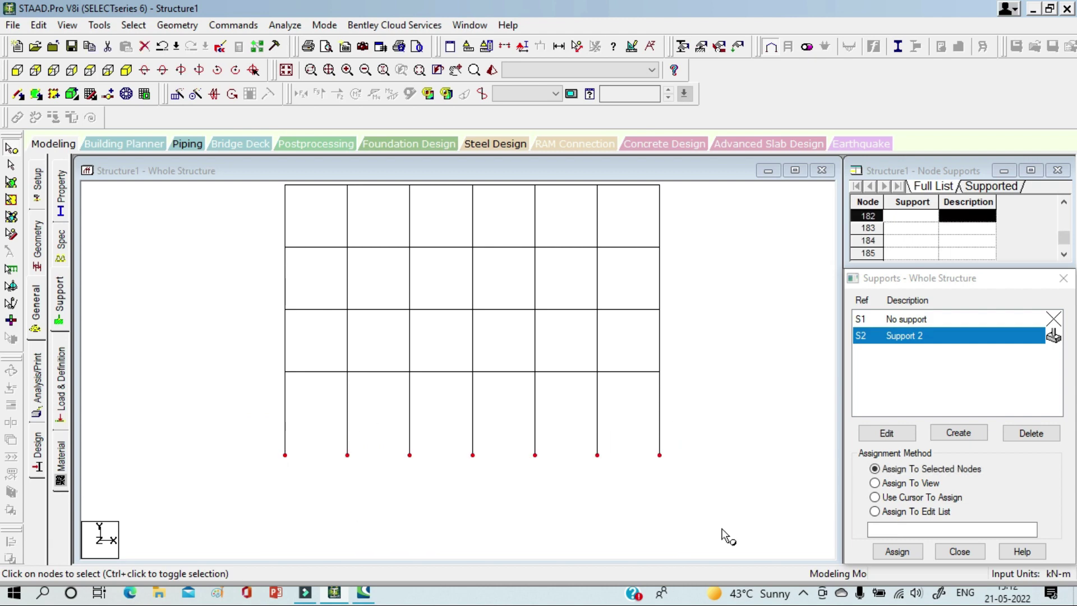
pyautogui.click(897, 552)
pyautogui.click(962, 458)
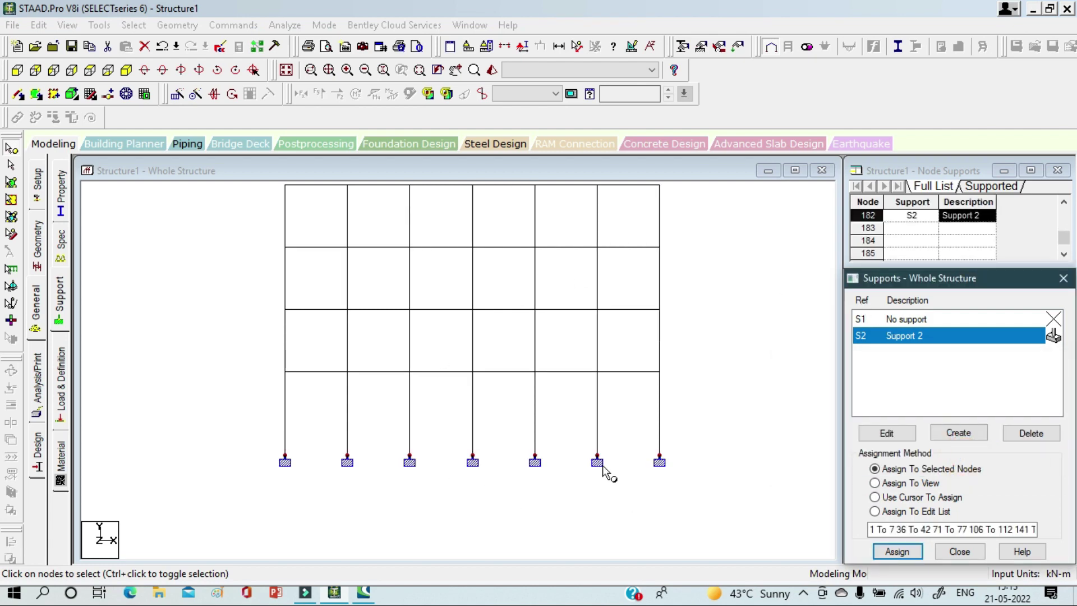
pyautogui.click(127, 70)
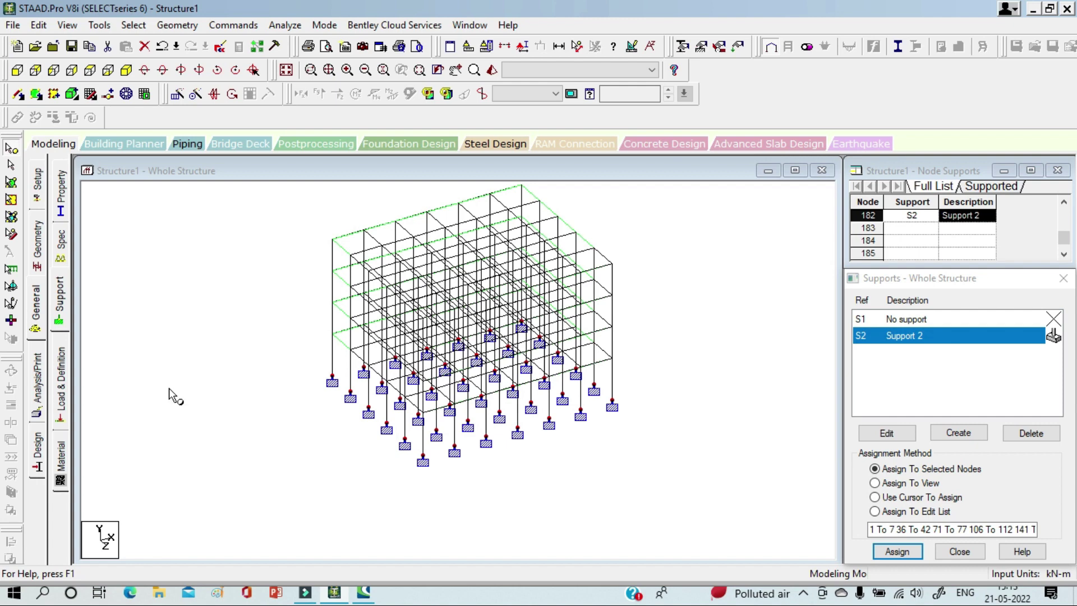
# Open the load definitions and let Auto Save save the model file
pyautogui.click(61, 387)
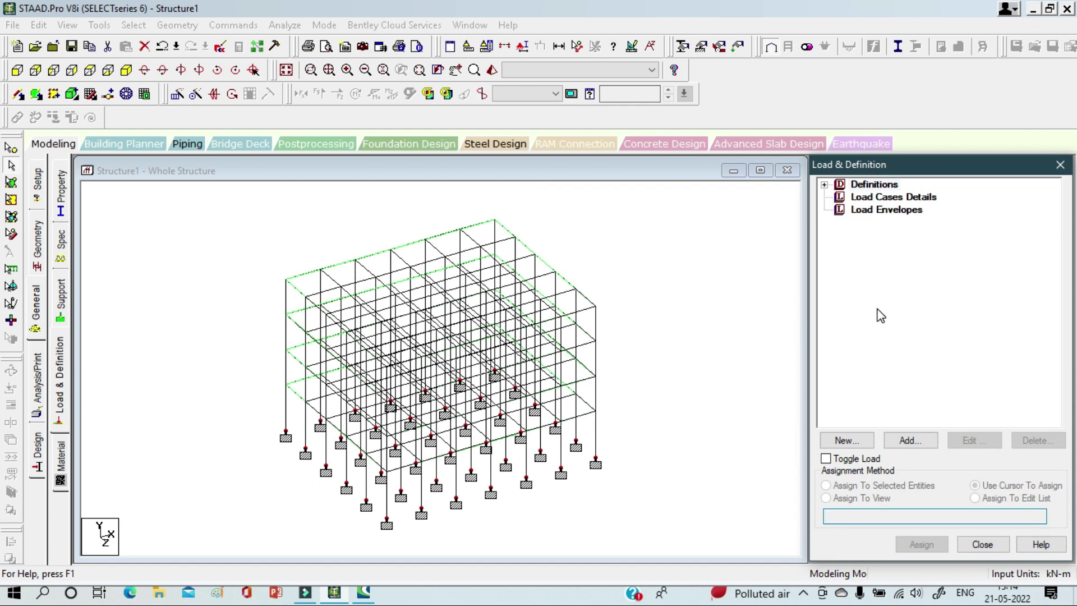
pyautogui.click(882, 185)
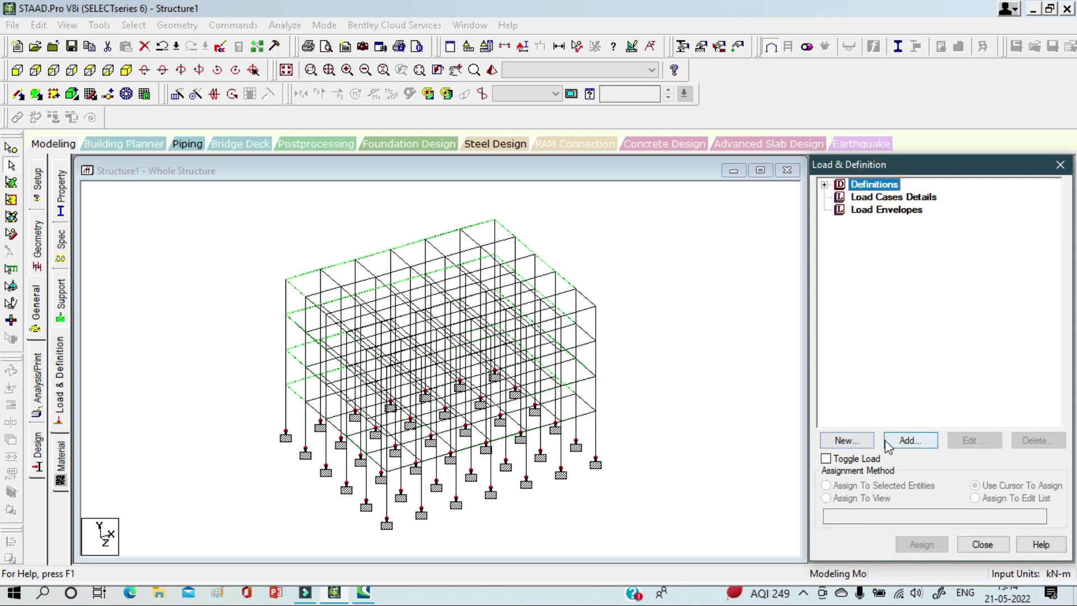
pyautogui.click(903, 441)
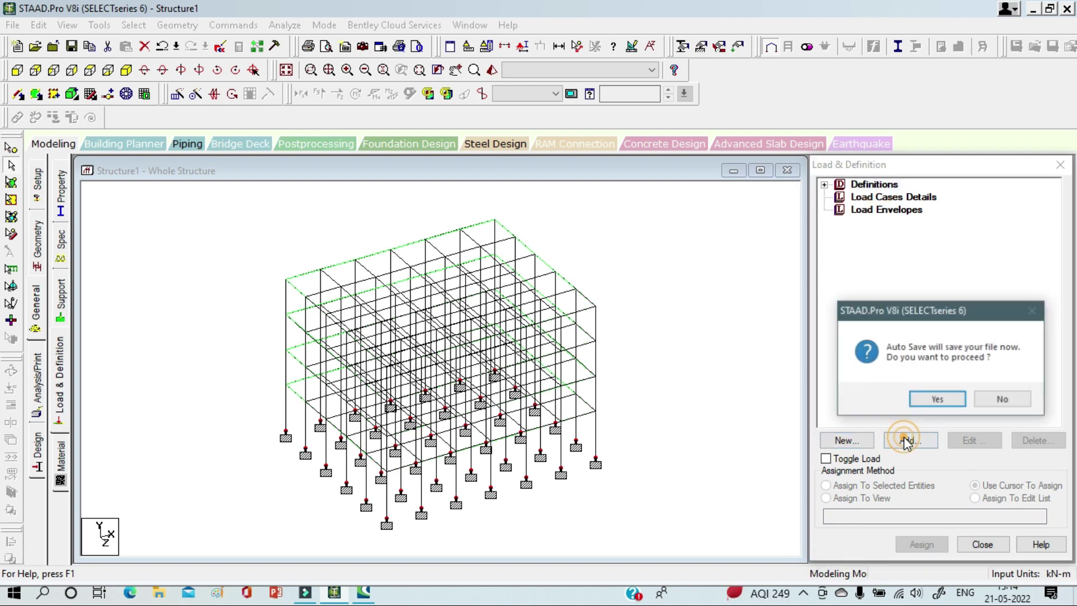
pyautogui.click(934, 398)
pyautogui.click(432, 317)
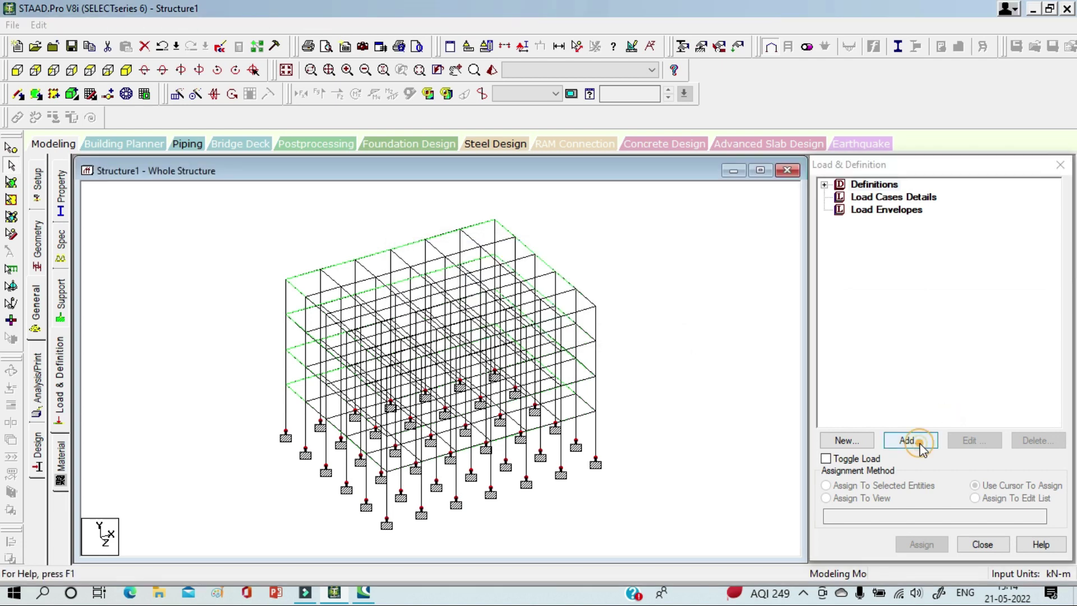
# Add primary load case 1 with loading type Dead and the title DL
pyautogui.click(870, 198)
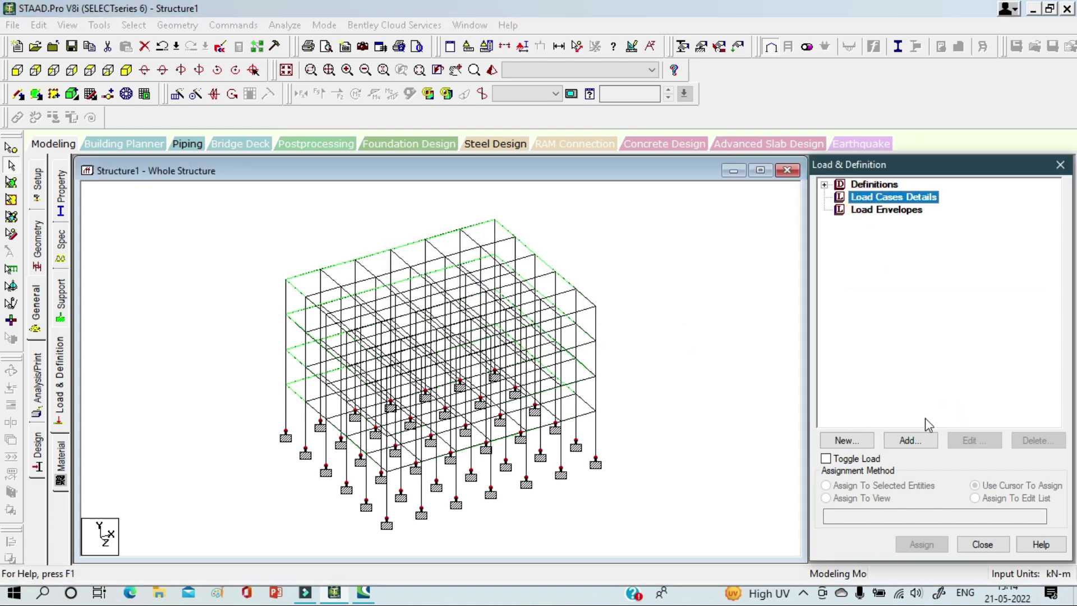
pyautogui.click(920, 440)
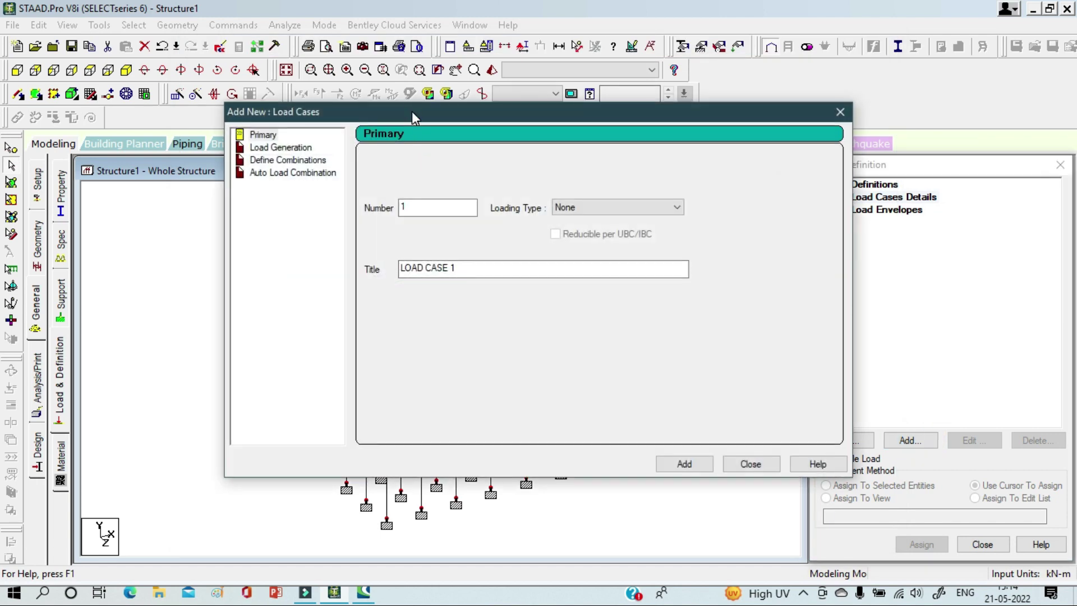
pyautogui.moveTo(412, 111); pyautogui.dragTo(363, 61)
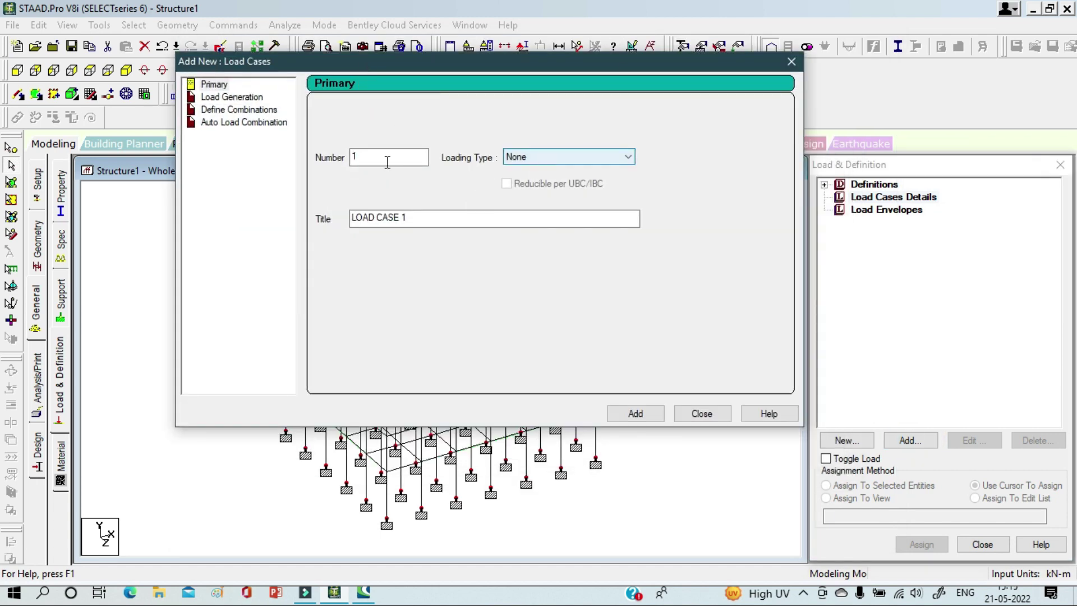
pyautogui.click(544, 157)
pyautogui.click(543, 166)
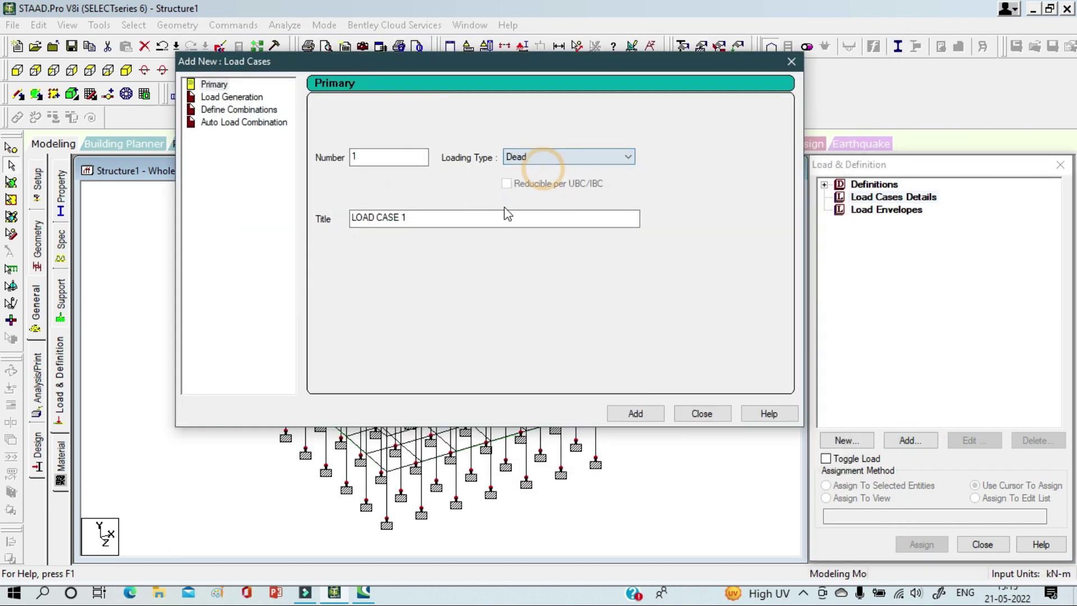
pyautogui.moveTo(421, 219); pyautogui.dragTo(275, 220)
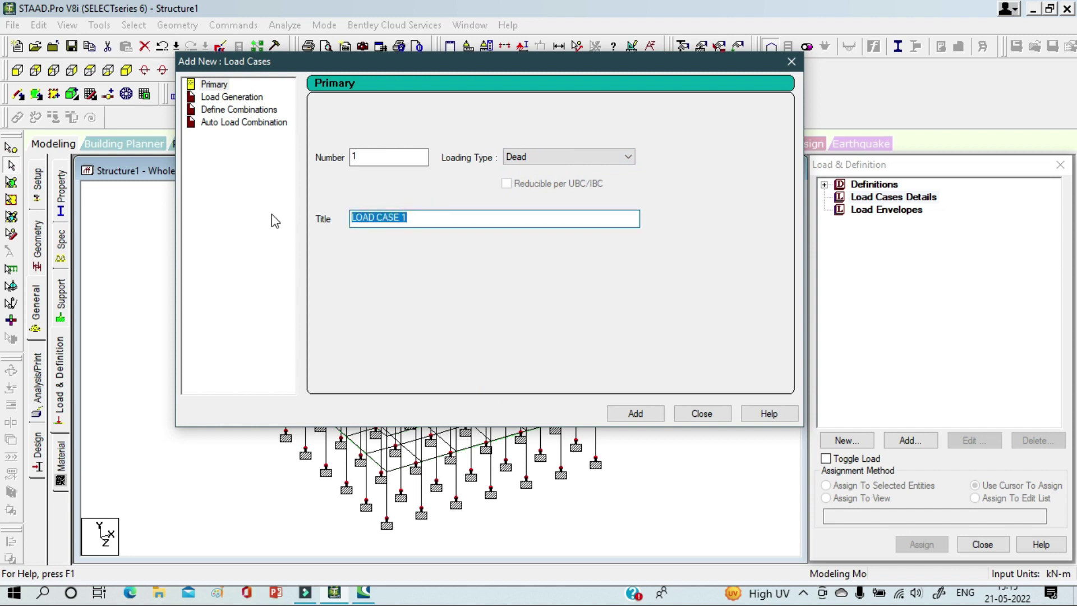
pyautogui.write('DL')
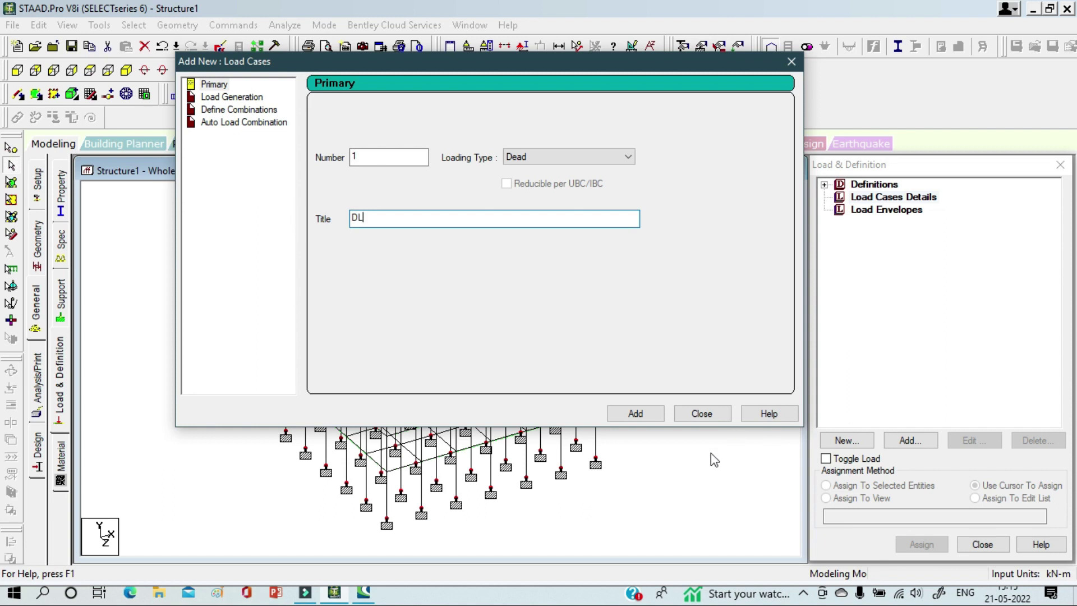
pyautogui.click(647, 414)
# Add primary load case 2 with loading type Live and the title LL
pyautogui.click(563, 156)
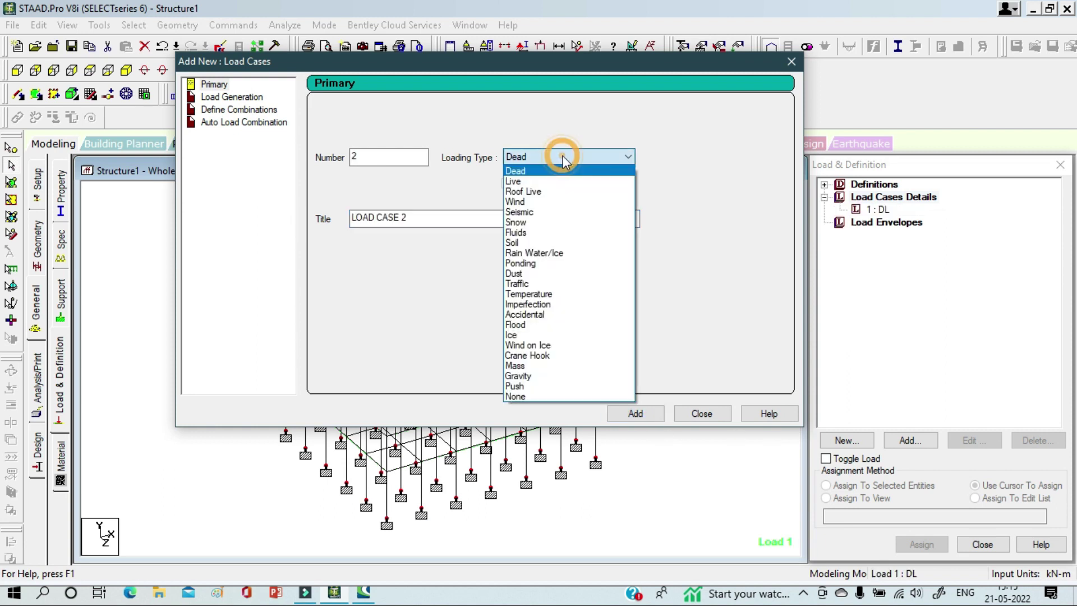
pyautogui.click(562, 182)
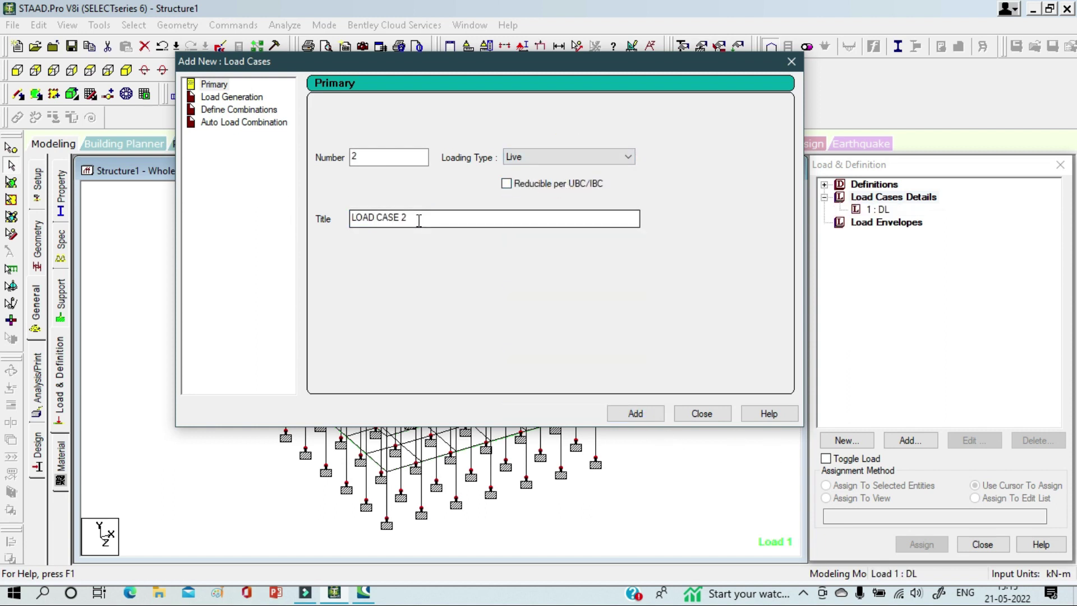
pyautogui.moveTo(413, 219); pyautogui.dragTo(360, 220)
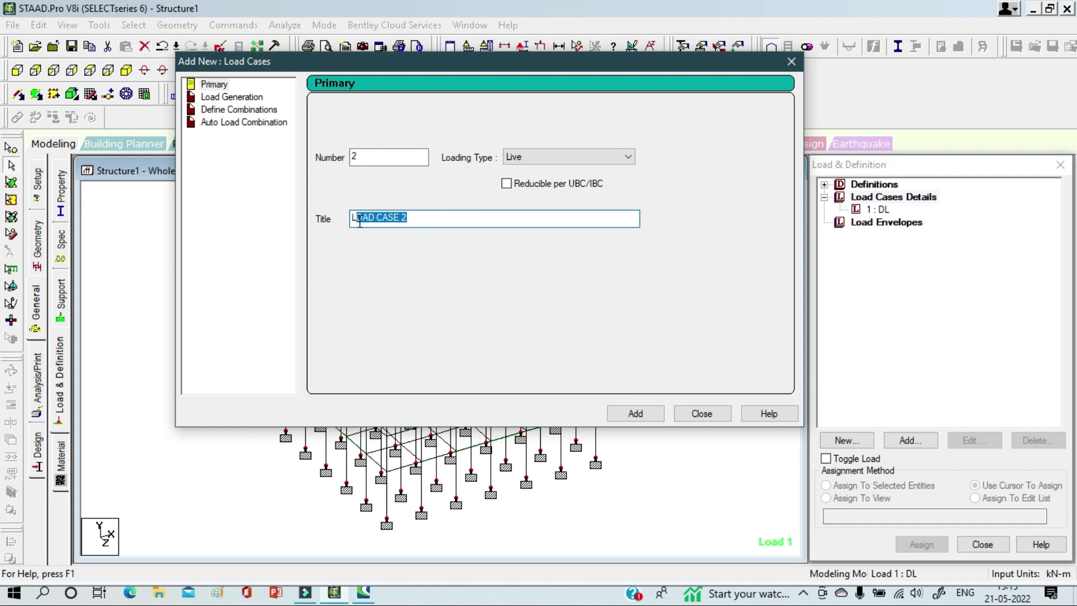
pyautogui.write('LL')
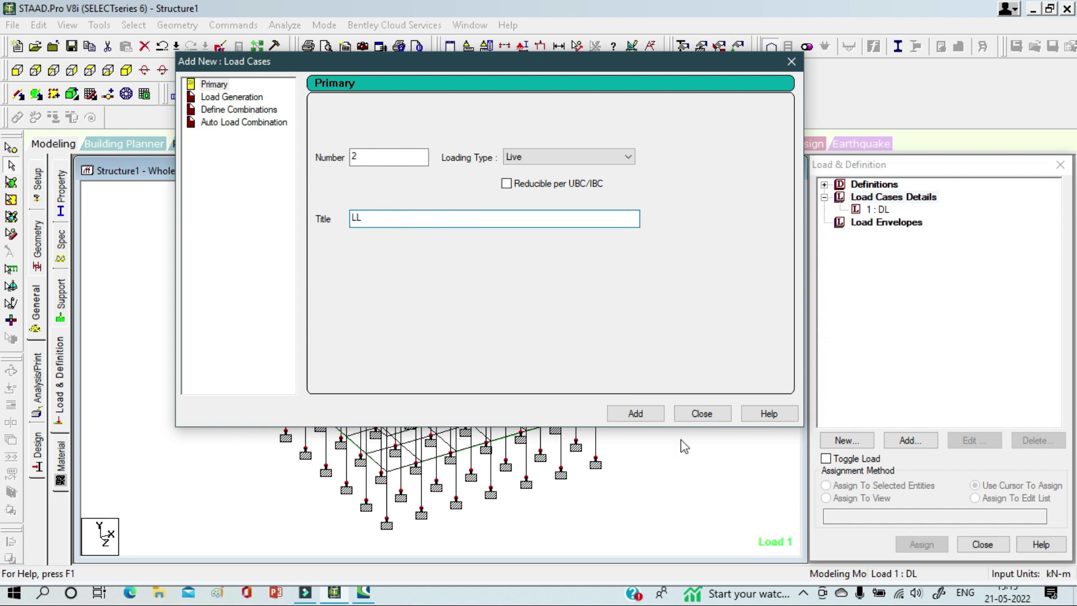
pyautogui.click(645, 417)
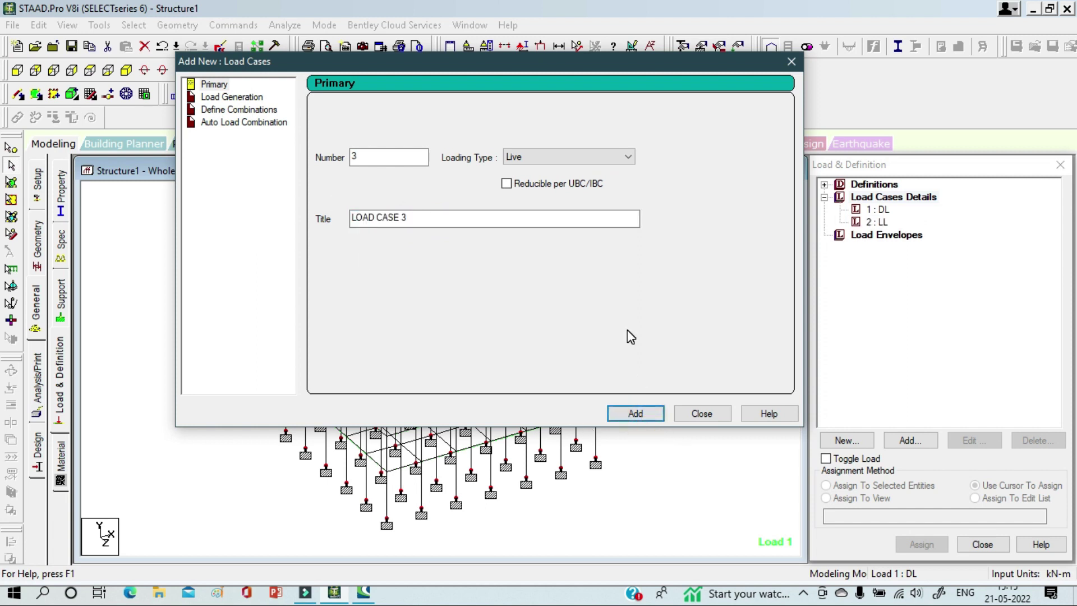
# Add primary load case 3 with loading type Roof Live and the title FL, and finish adding load cases
pyautogui.click(591, 158)
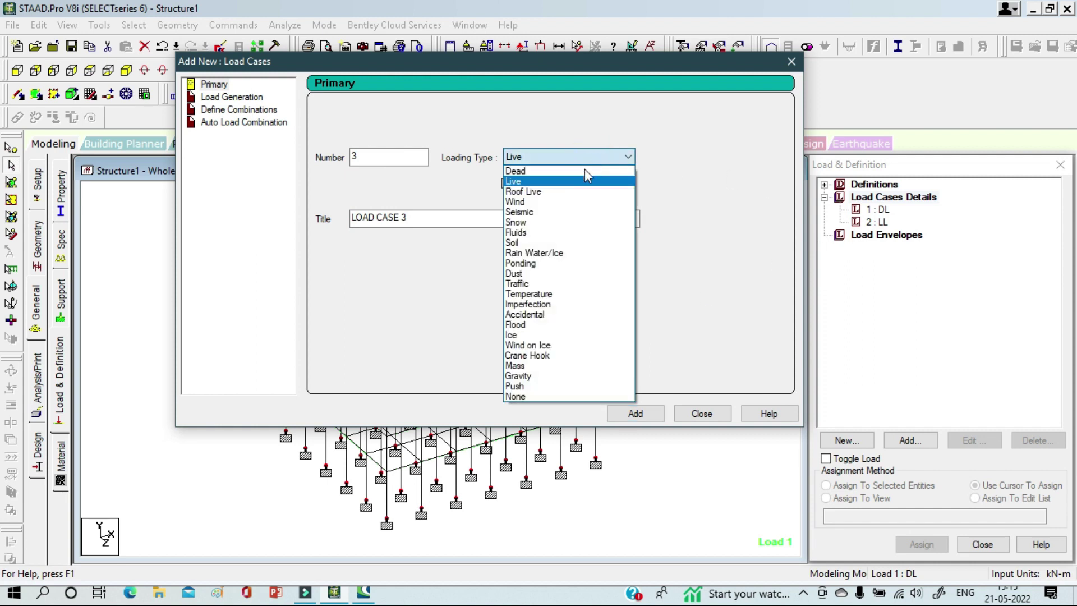
pyautogui.click(575, 193)
pyautogui.moveTo(422, 219); pyautogui.dragTo(331, 223)
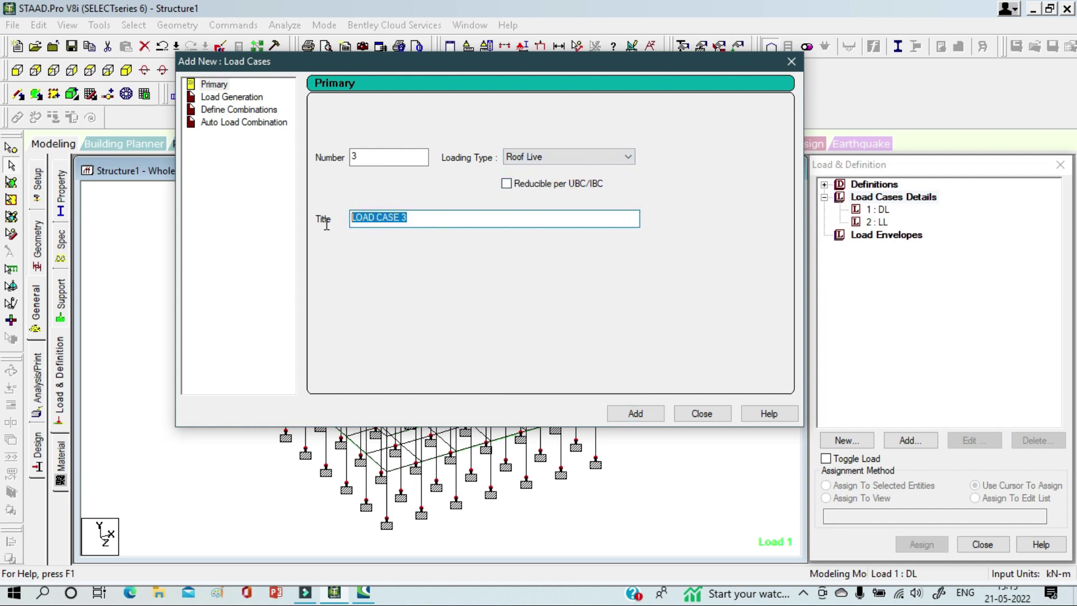
pyautogui.press('BackSpace')
pyautogui.write('FL')
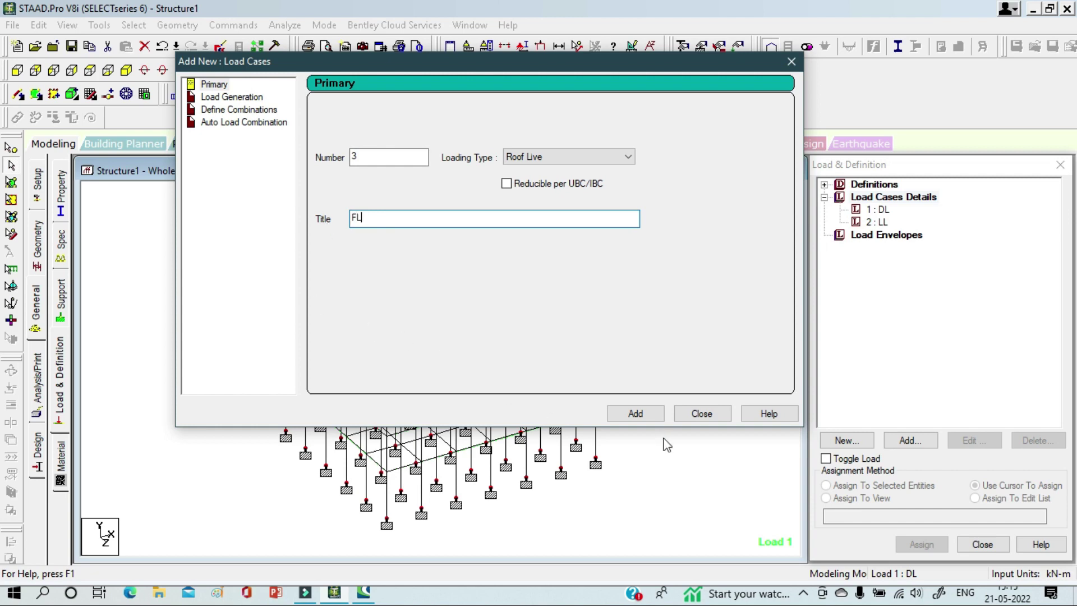
pyautogui.click(648, 415)
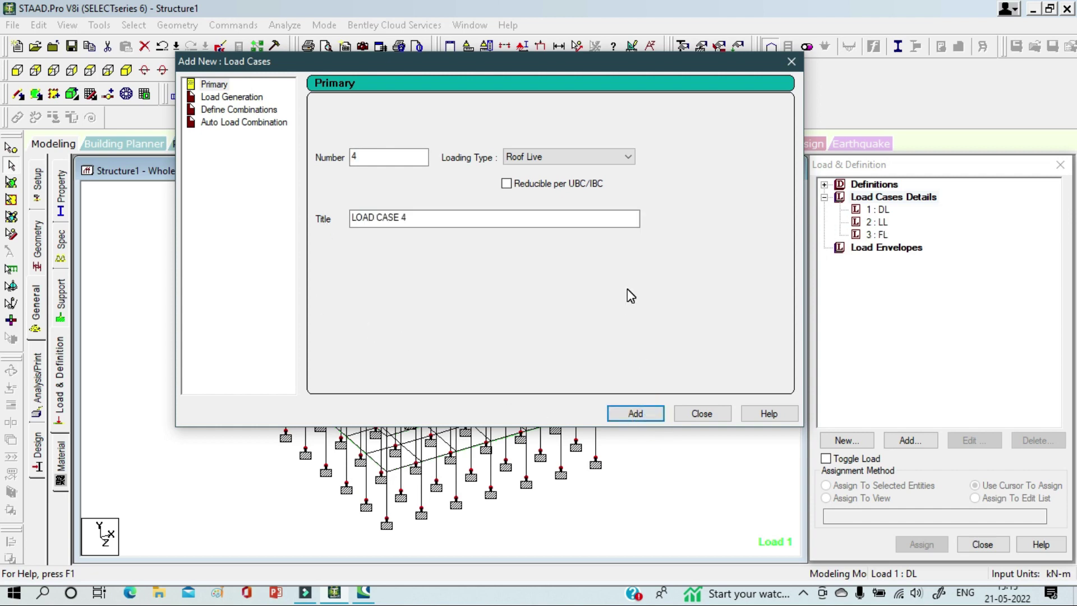
pyautogui.click(700, 413)
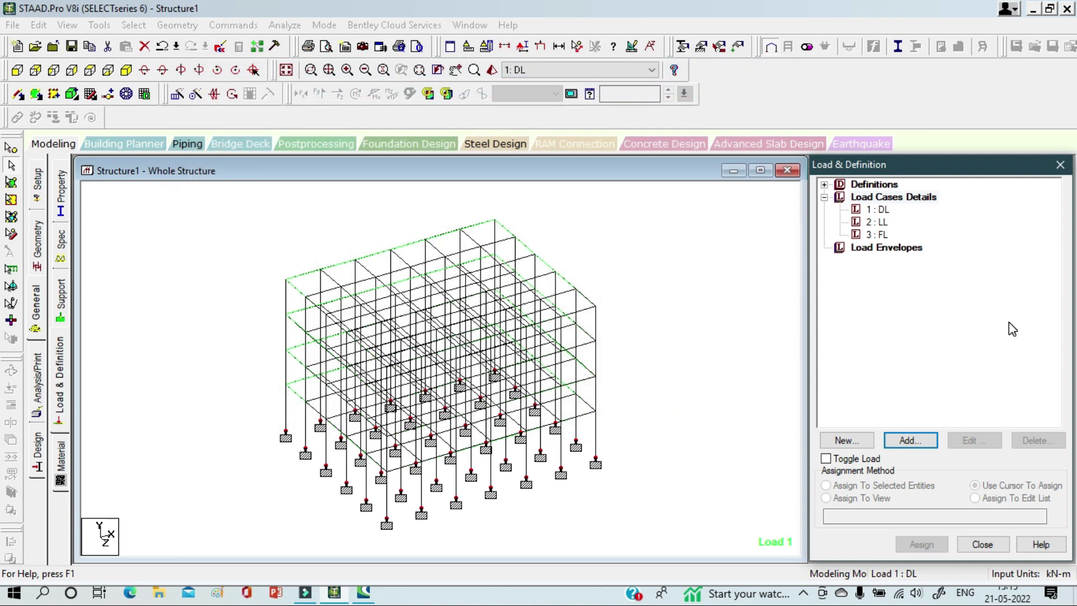
# Add a selfweight load in the Y direction with factor -1 to load case DL
pyautogui.click(884, 210)
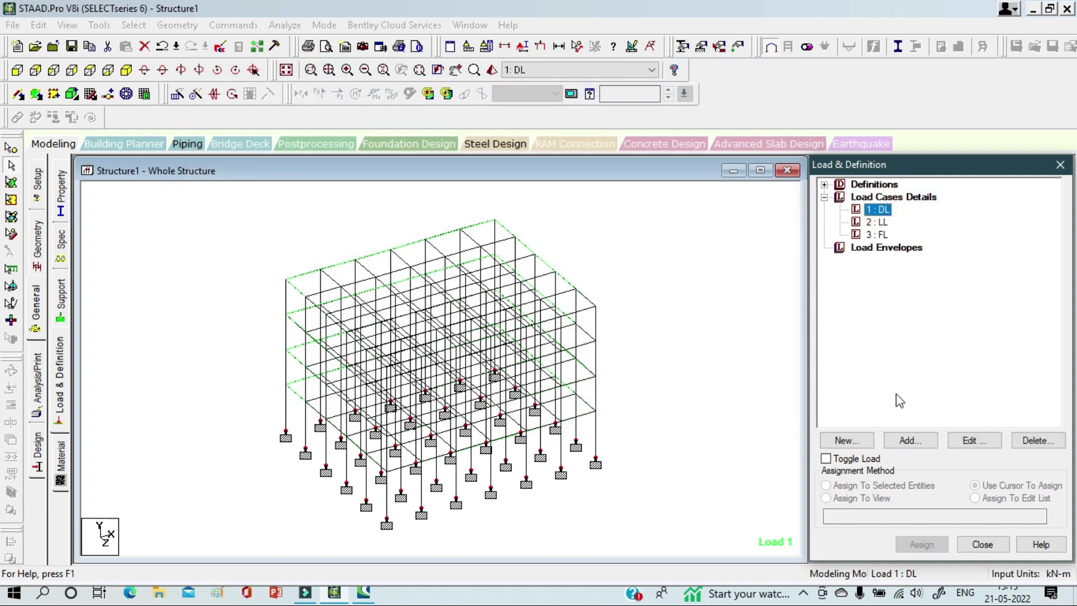
pyautogui.click(909, 441)
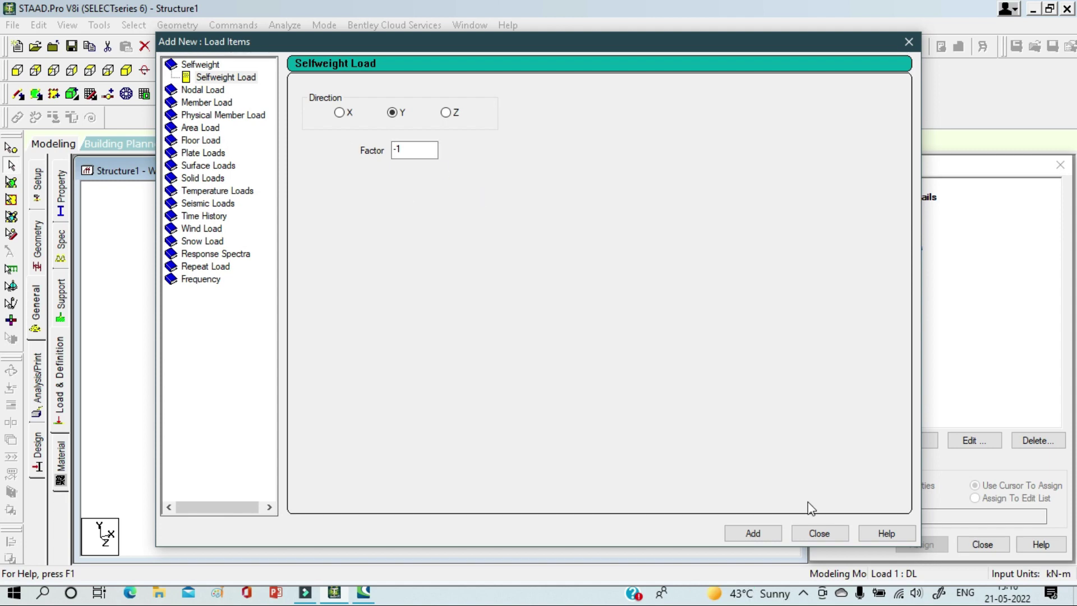
pyautogui.click(771, 533)
pyautogui.moveTo(765, 41); pyautogui.dragTo(693, 37)
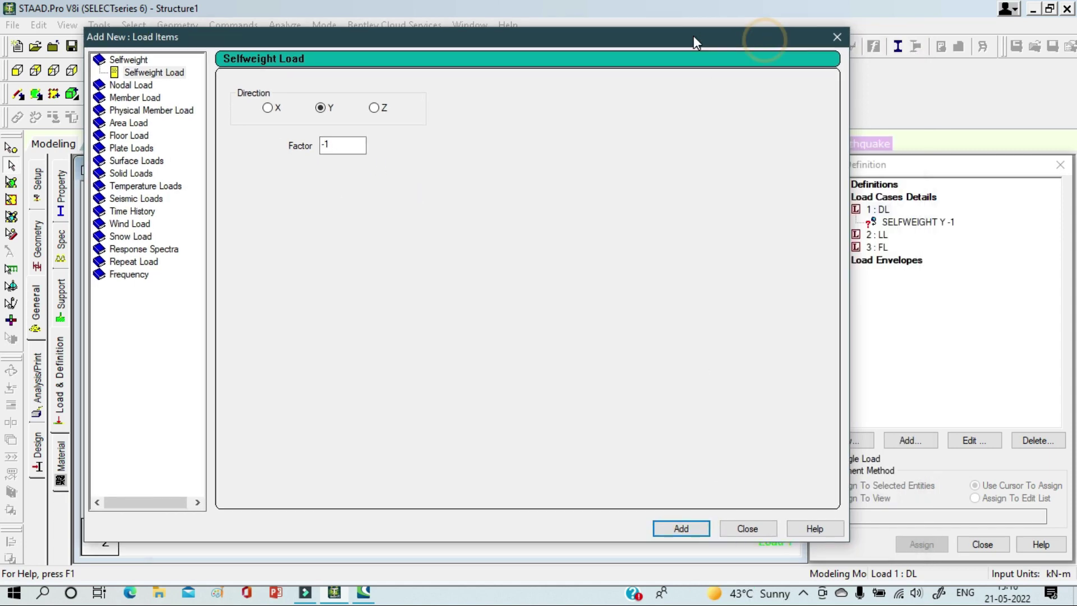
pyautogui.click(748, 529)
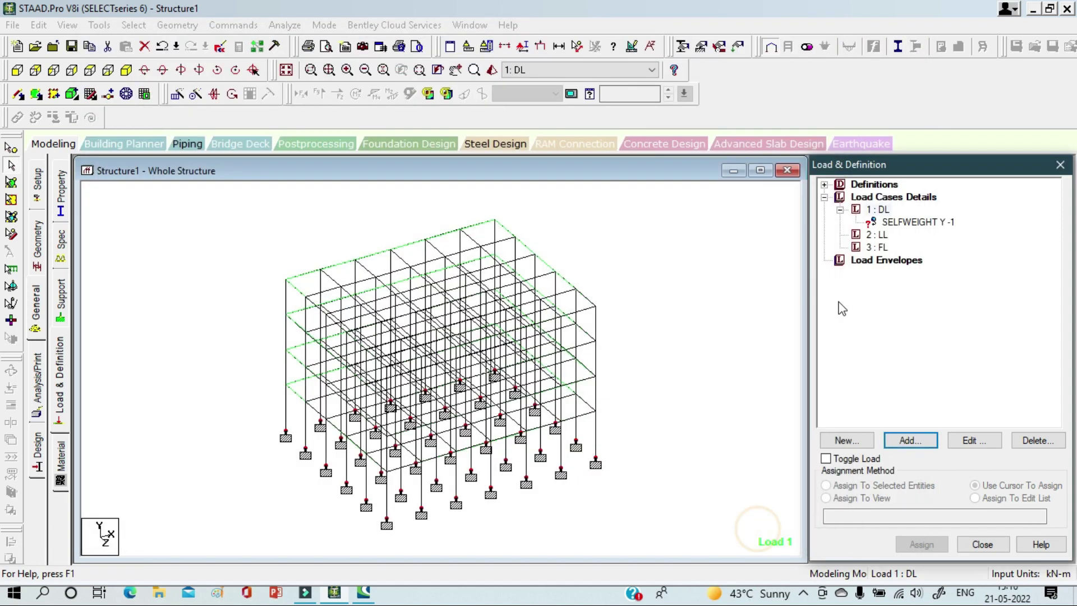
# Add a floor load of -3.5 kN/m2 in Global Y to load case LL, with a Y range of 4 to 13 m
pyautogui.click(879, 235)
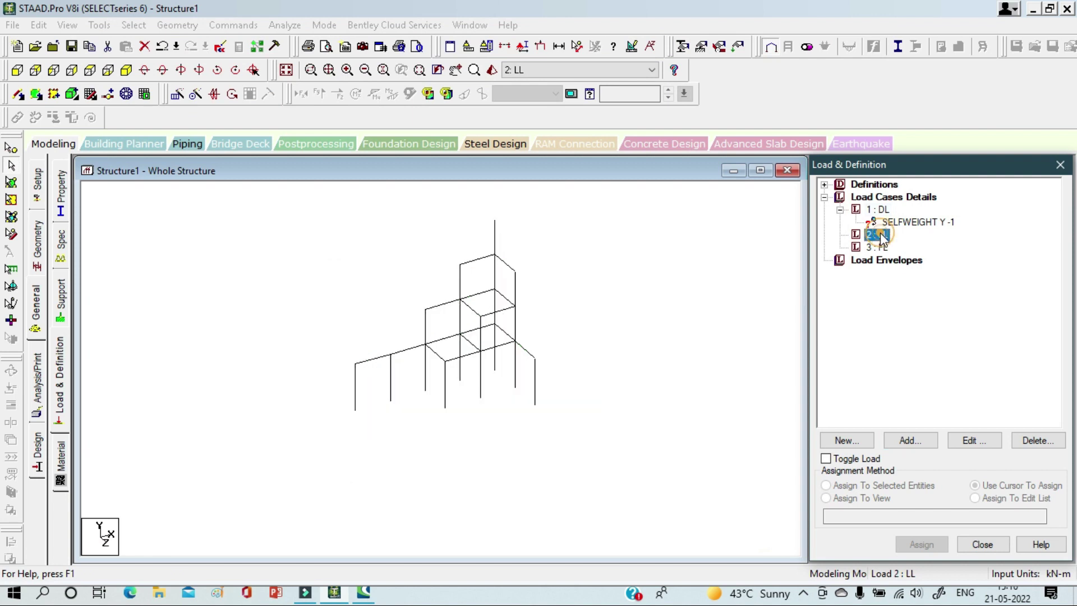
pyautogui.click(909, 441)
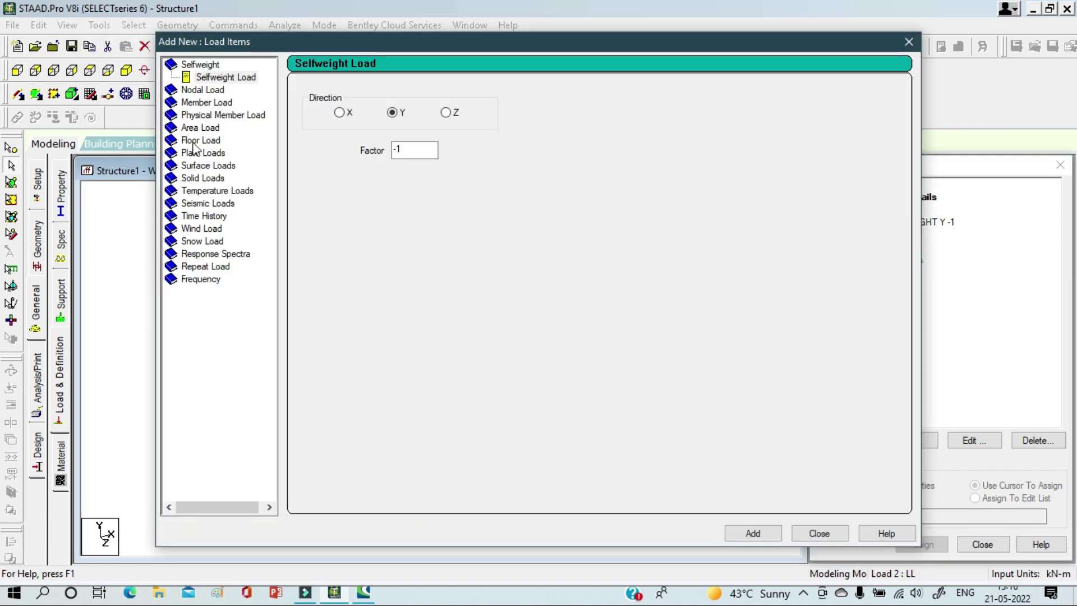
pyautogui.click(195, 148)
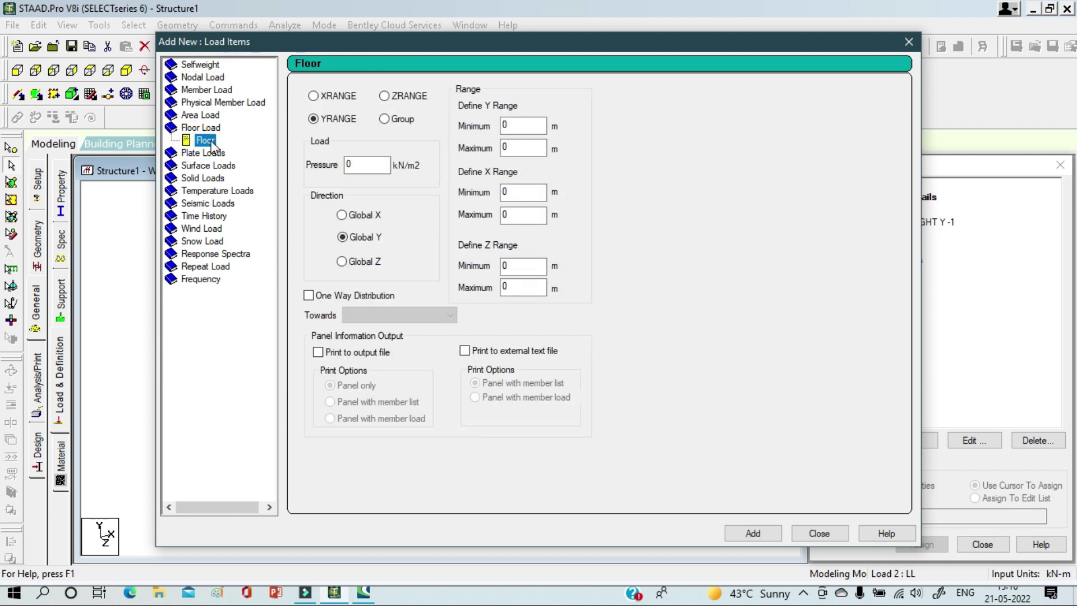
pyautogui.click(370, 164)
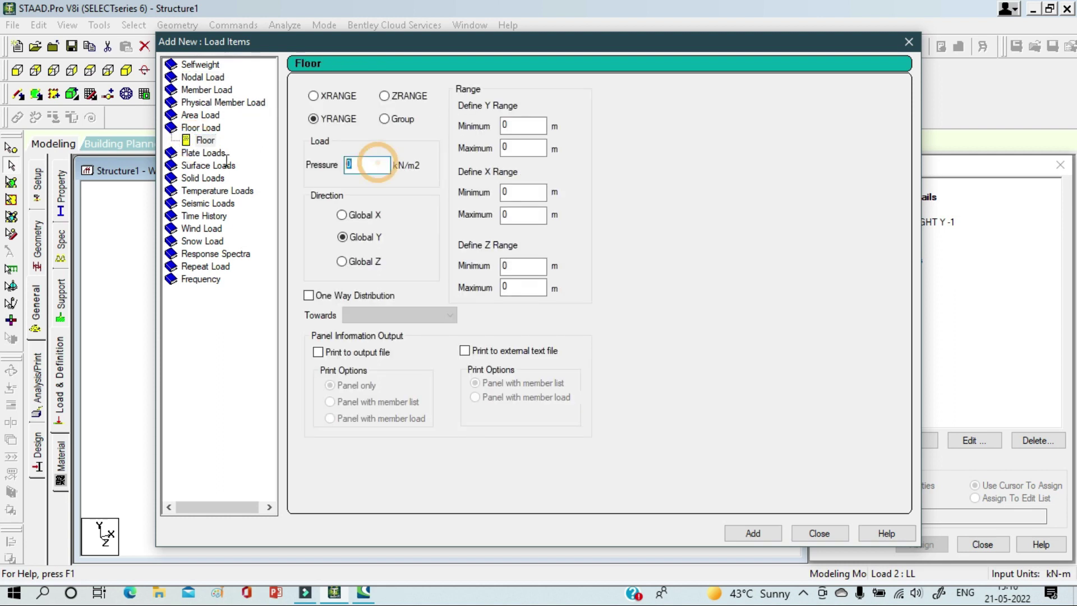
pyautogui.write('-3.5')
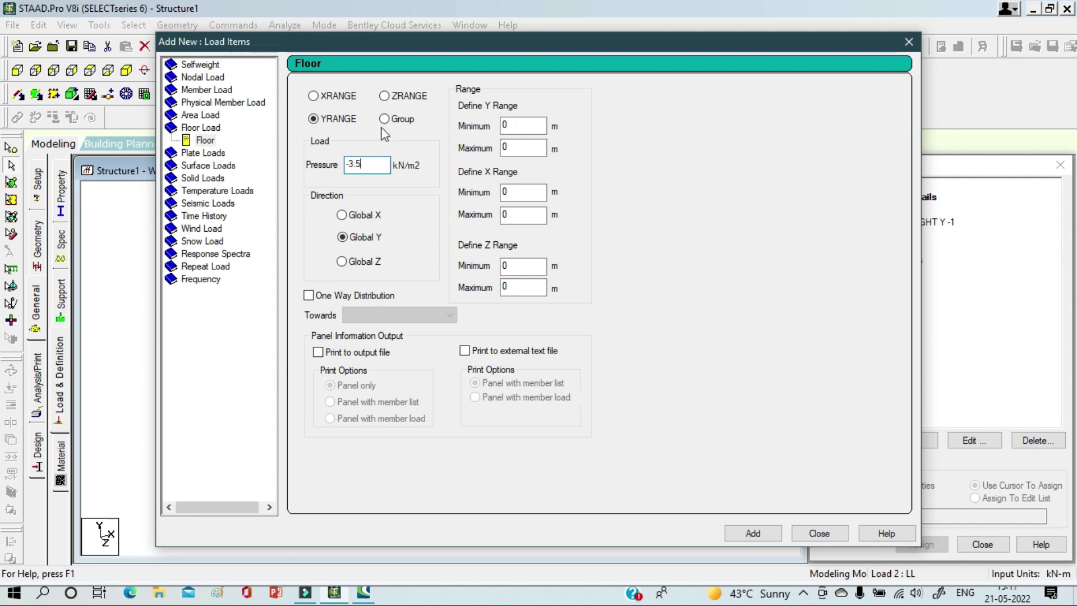
pyautogui.click(520, 126)
pyautogui.write('4')
pyautogui.click(521, 149)
pyautogui.write('13')
pyautogui.click(757, 533)
pyautogui.click(819, 533)
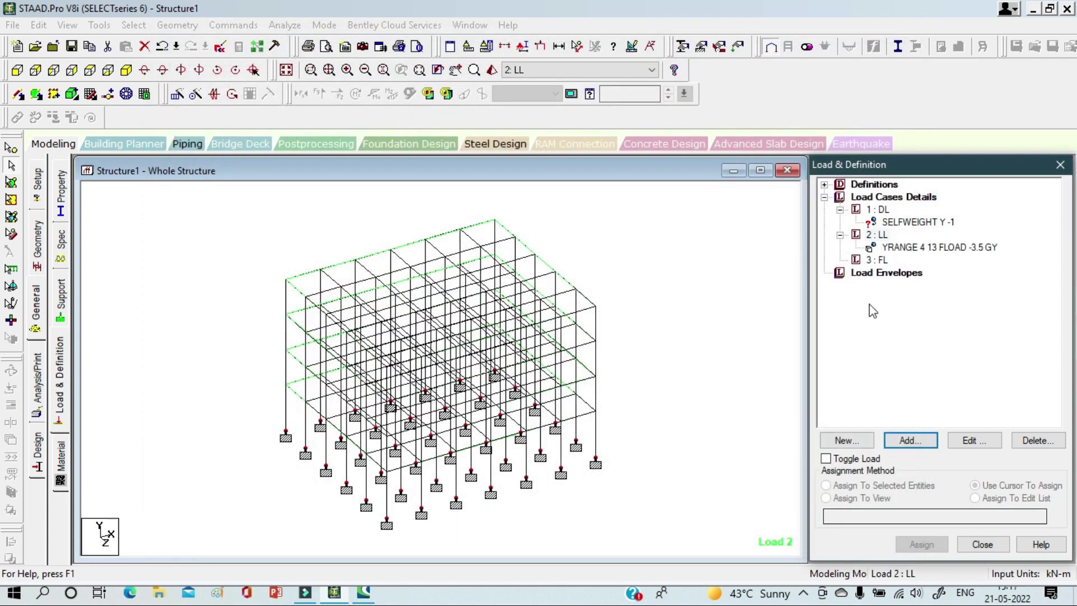
# Add a floor load of -1.5 kN/m2 in Global Y to load case FL, with a Y range of 4 to 13 m
pyautogui.click(876, 260)
pyautogui.click(907, 441)
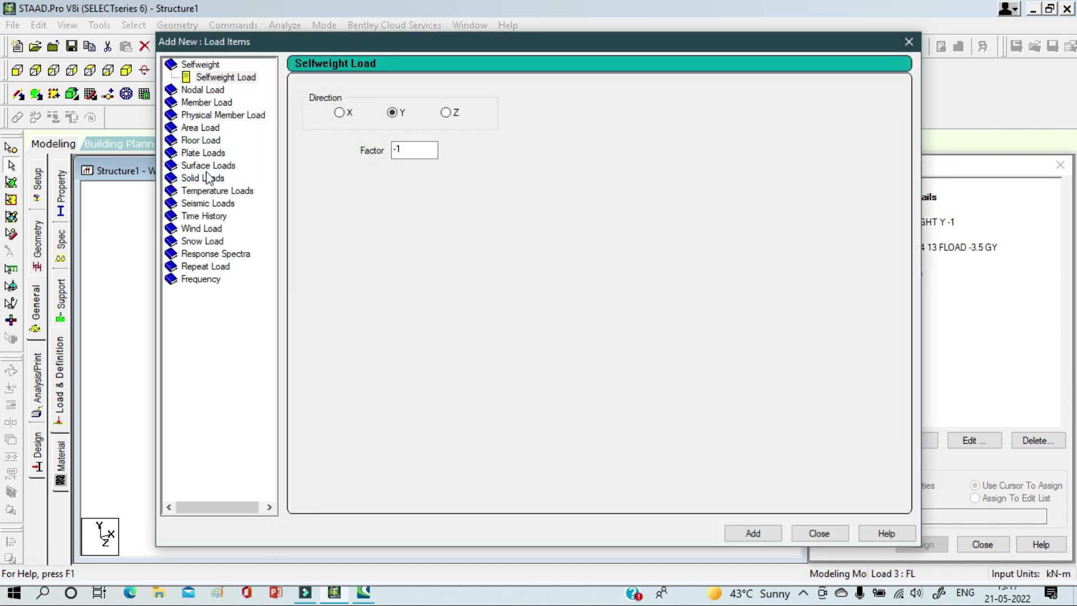
pyautogui.click(201, 141)
pyautogui.write('-1.5')
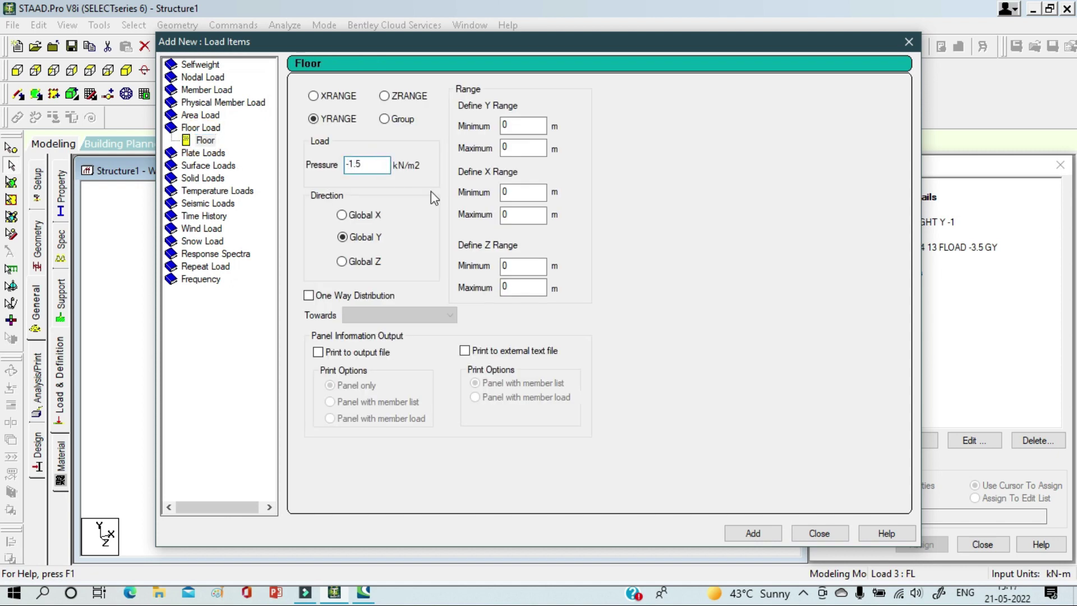
pyautogui.click(508, 124)
pyautogui.press('BackSpace')
pyautogui.write('4')
pyautogui.click(520, 145)
pyautogui.press('BackSpace')
pyautogui.write('13')
pyautogui.click(752, 532)
pyautogui.click(819, 533)
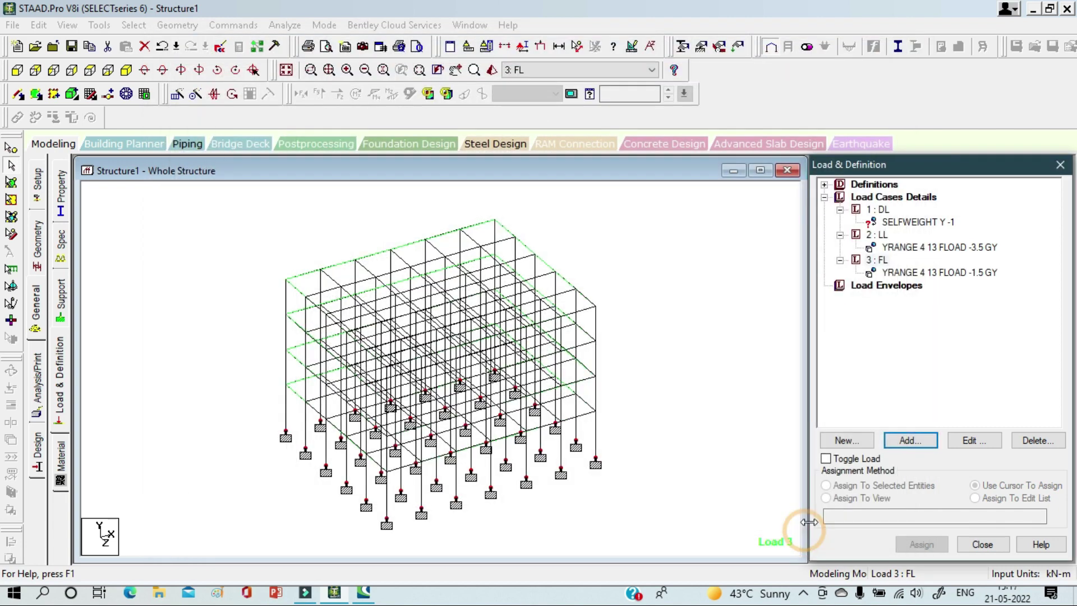
# Assign the selfweight load of case DL to the whole view
pyautogui.click(918, 223)
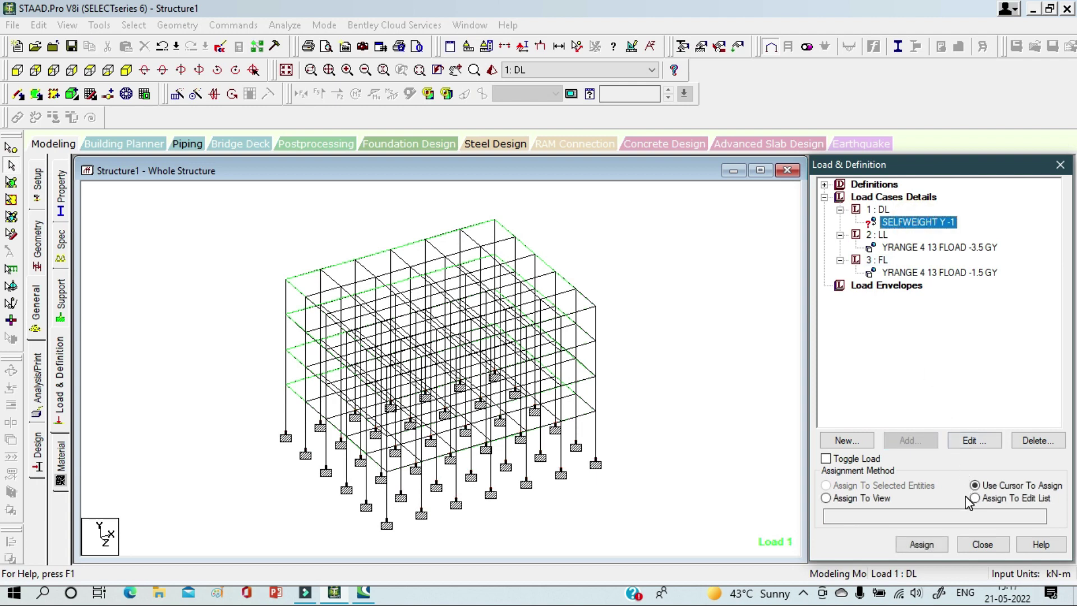
pyautogui.click(876, 498)
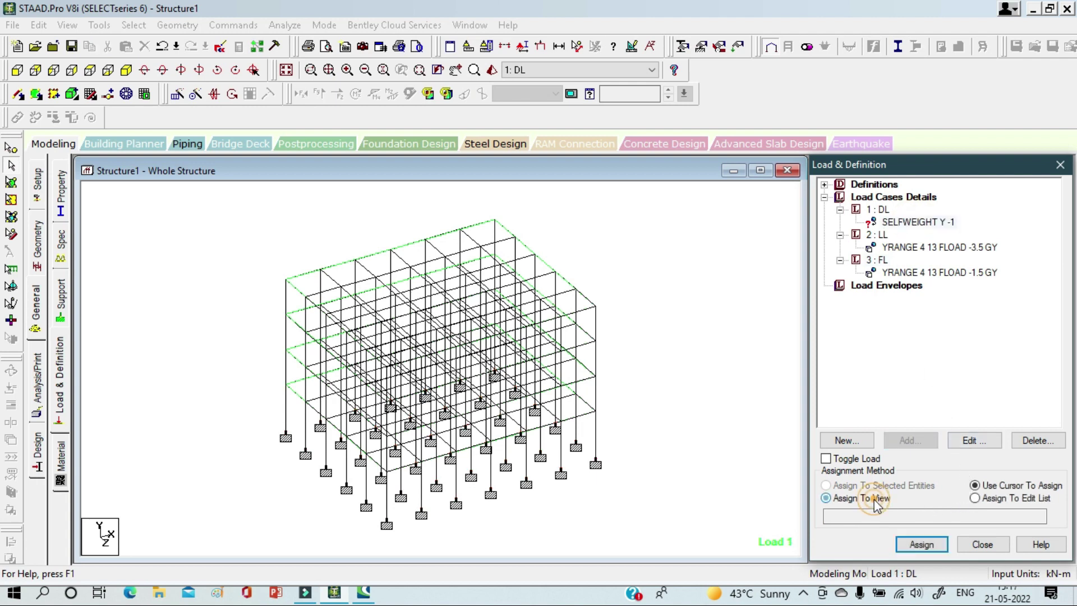
pyautogui.click(919, 545)
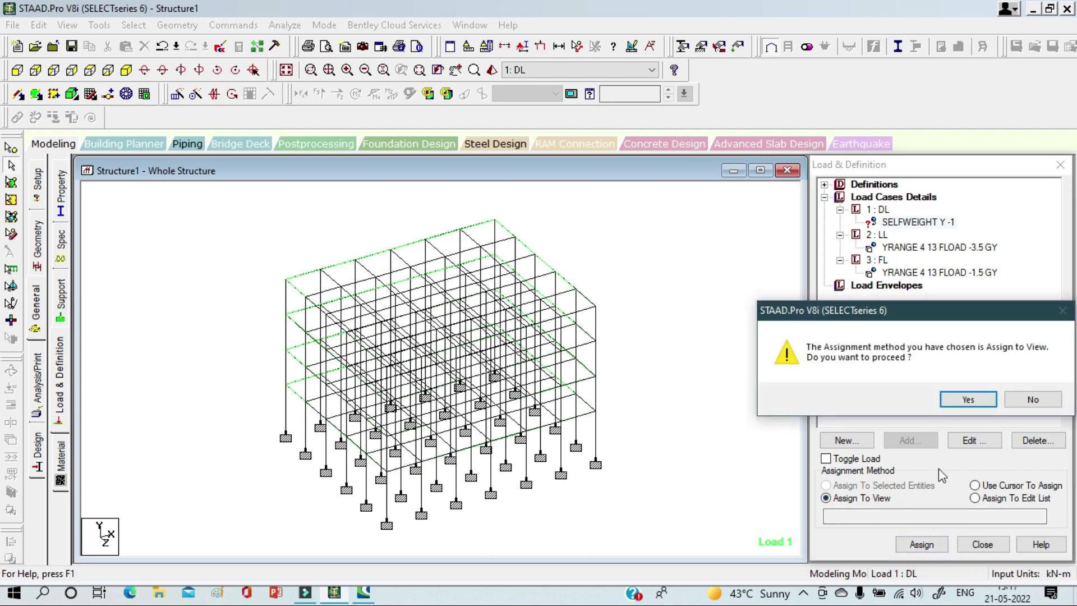
pyautogui.click(968, 399)
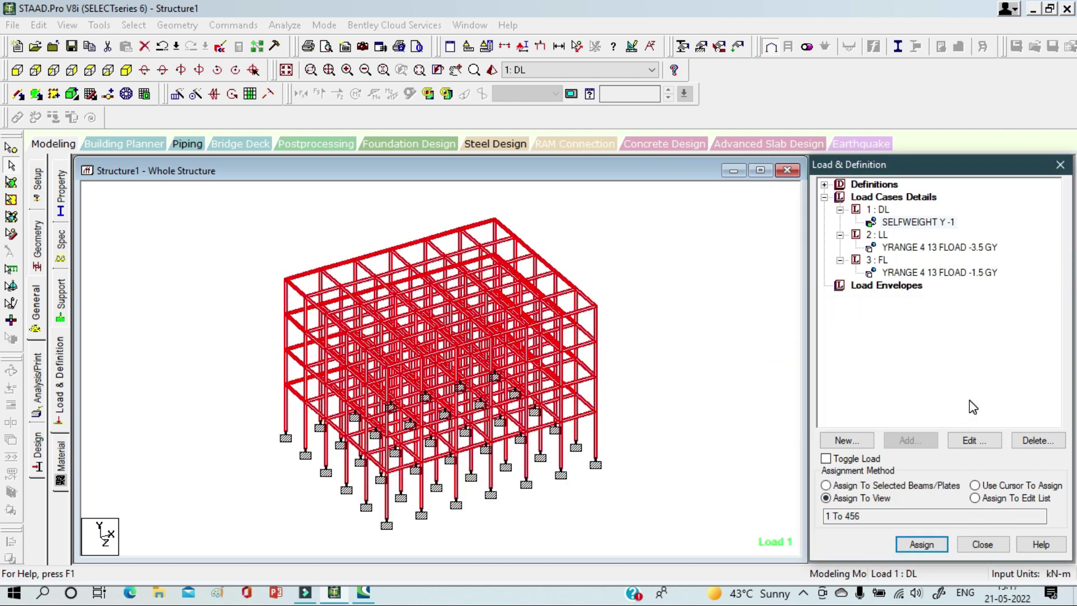
# Generate automatic load combinations with the Indian Code for the Genral_Structures category and add them to the load cases
pyautogui.click(905, 247)
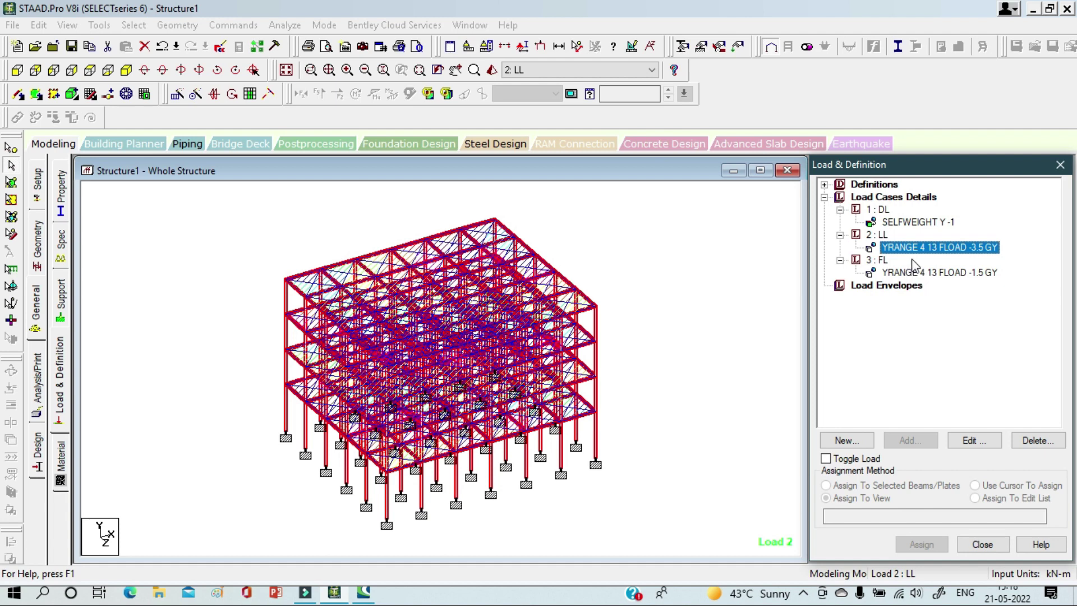
pyautogui.click(907, 197)
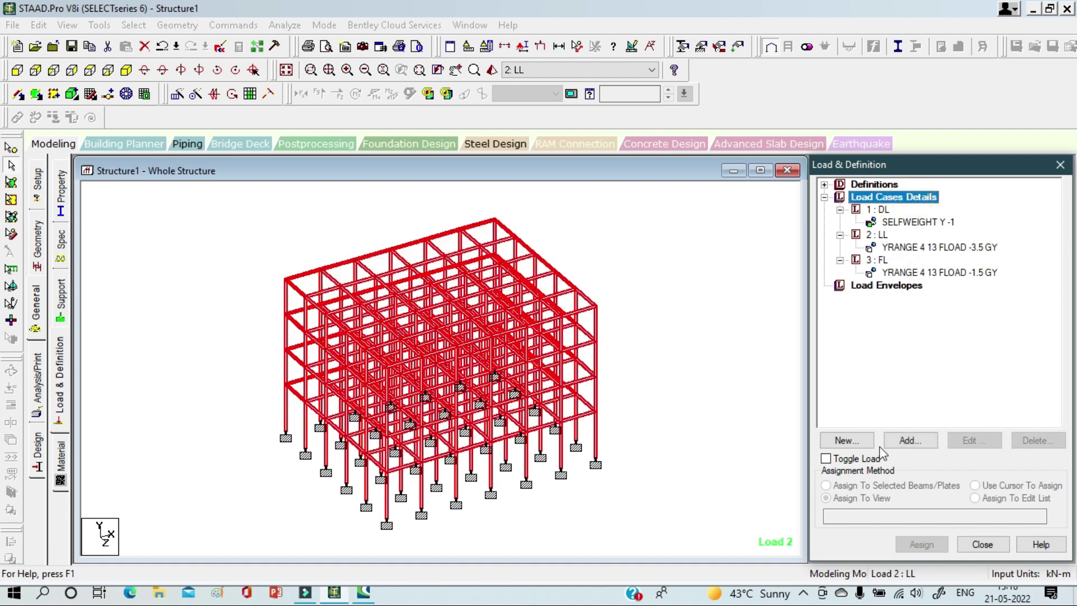
pyautogui.click(910, 440)
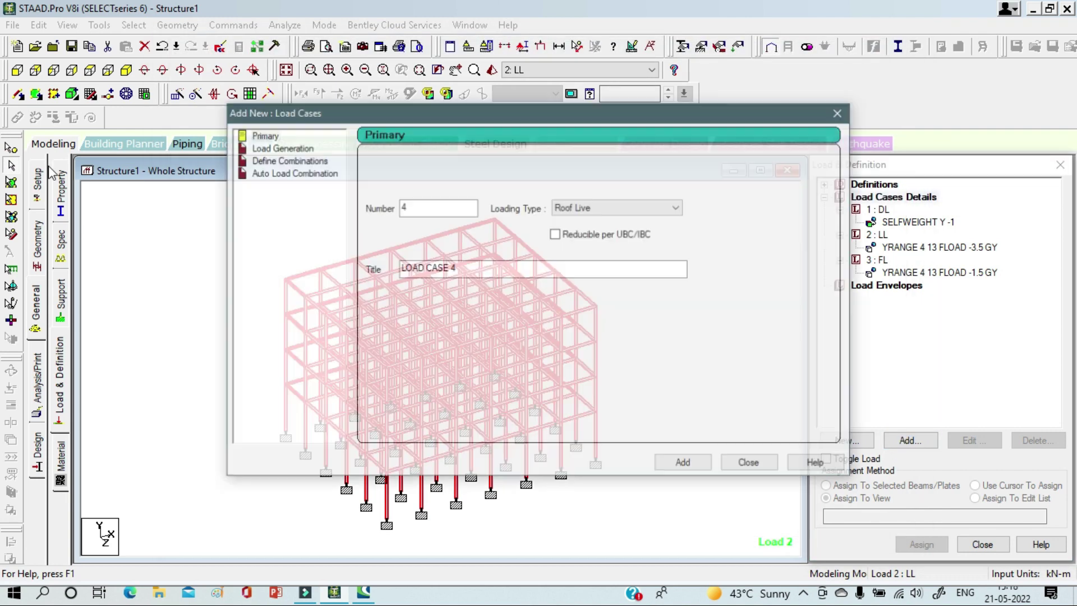
pyautogui.click(300, 161)
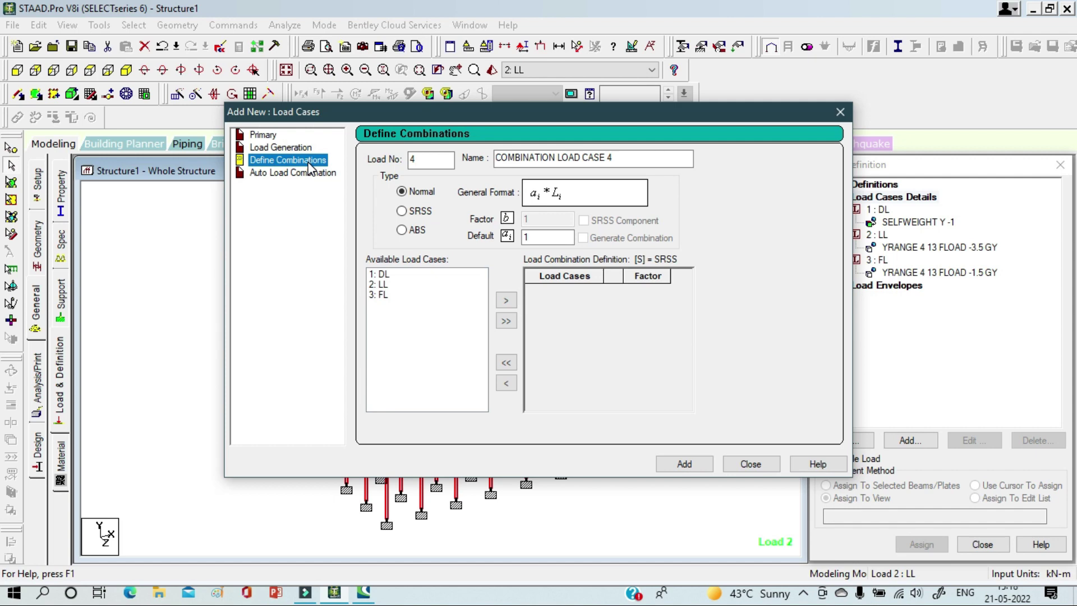
pyautogui.click(310, 174)
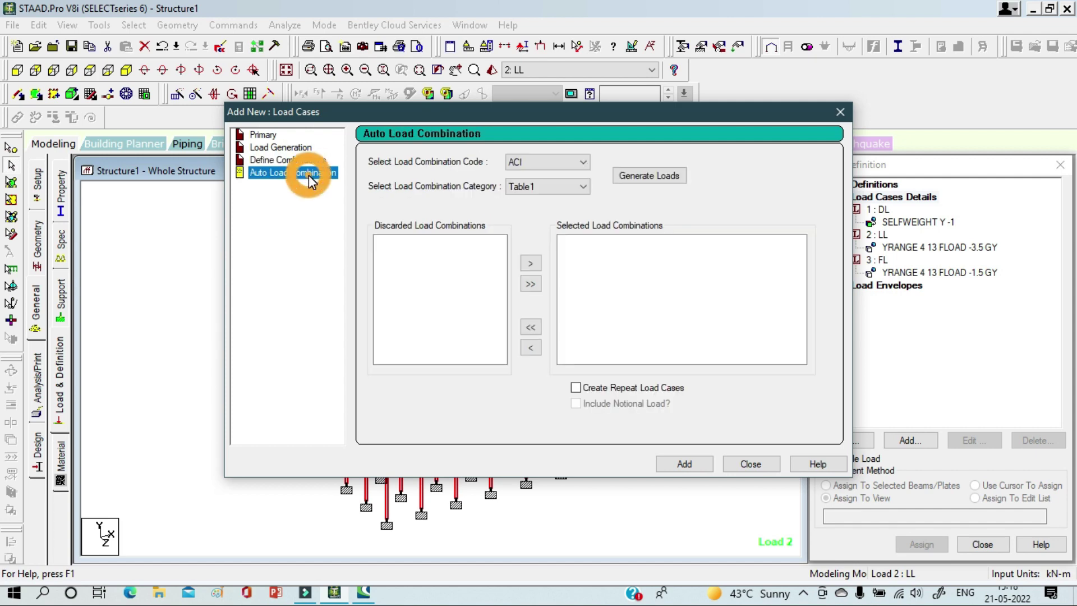
pyautogui.click(540, 163)
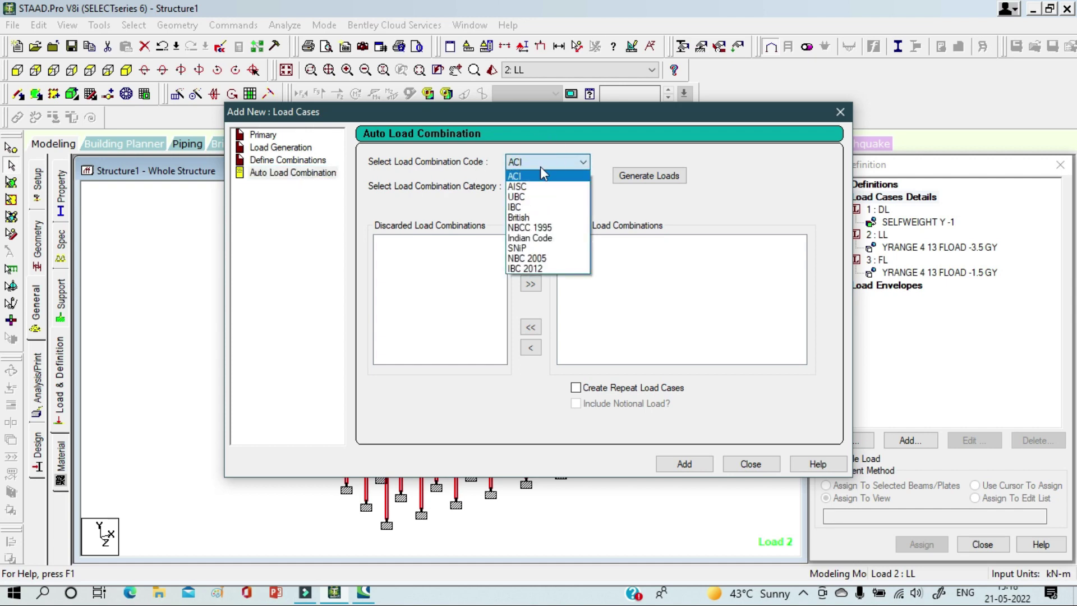
pyautogui.click(532, 239)
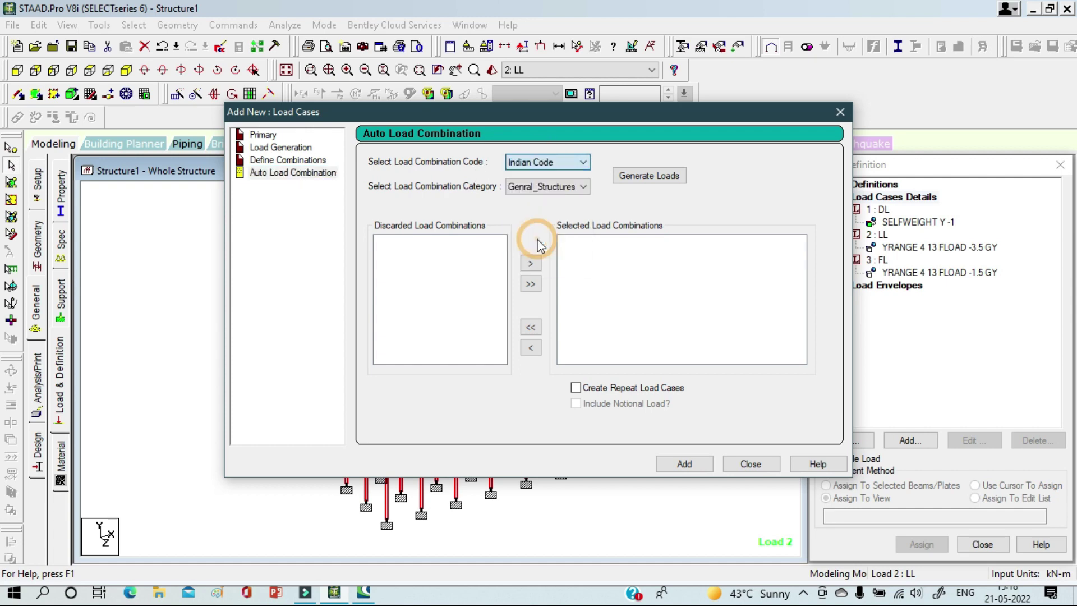
pyautogui.click(685, 176)
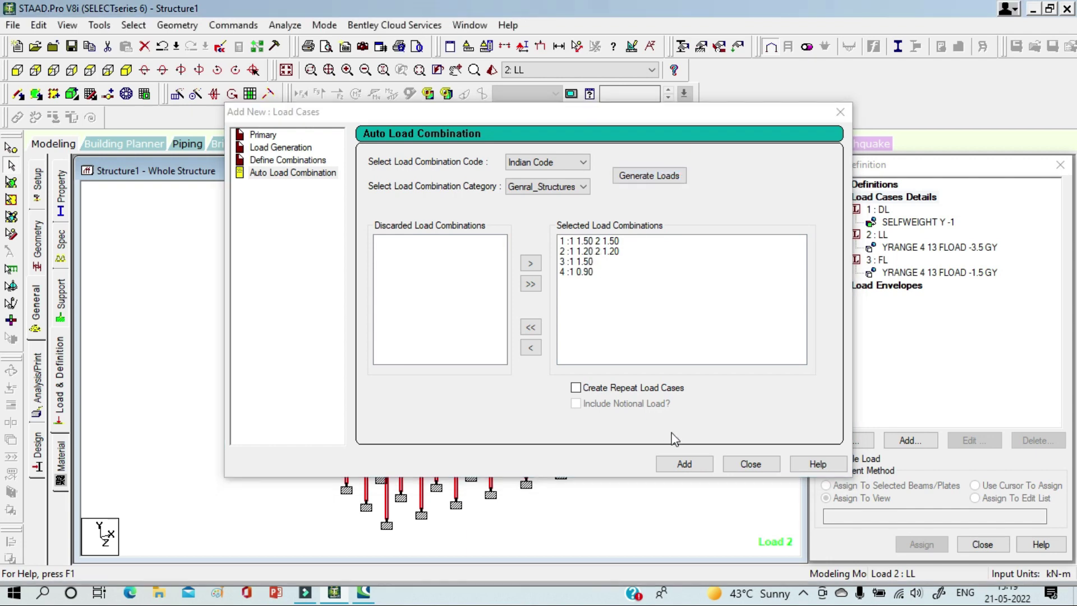
pyautogui.click(684, 464)
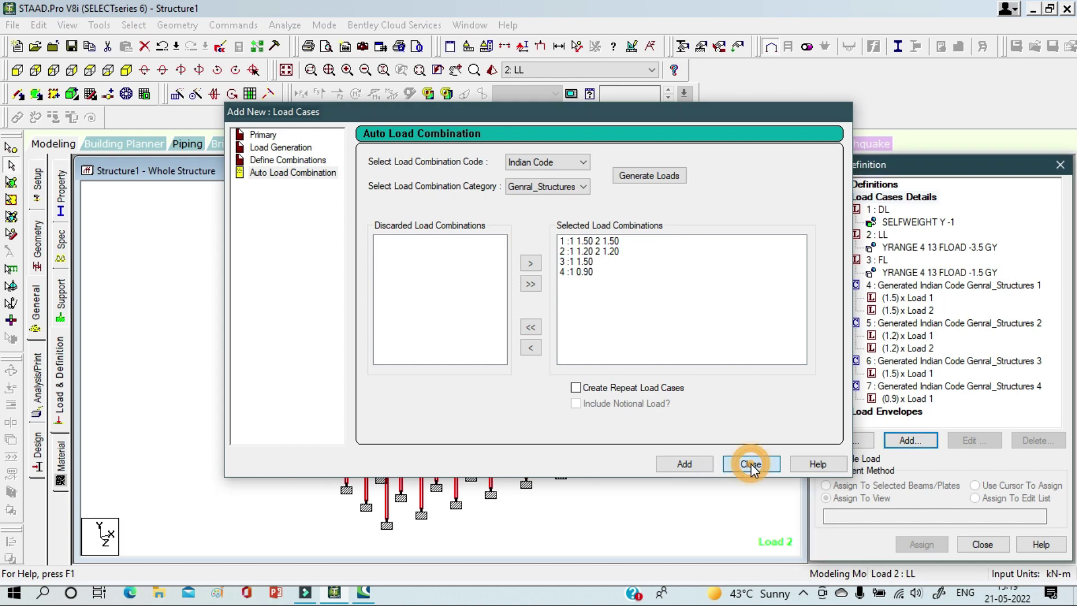
pyautogui.click(750, 464)
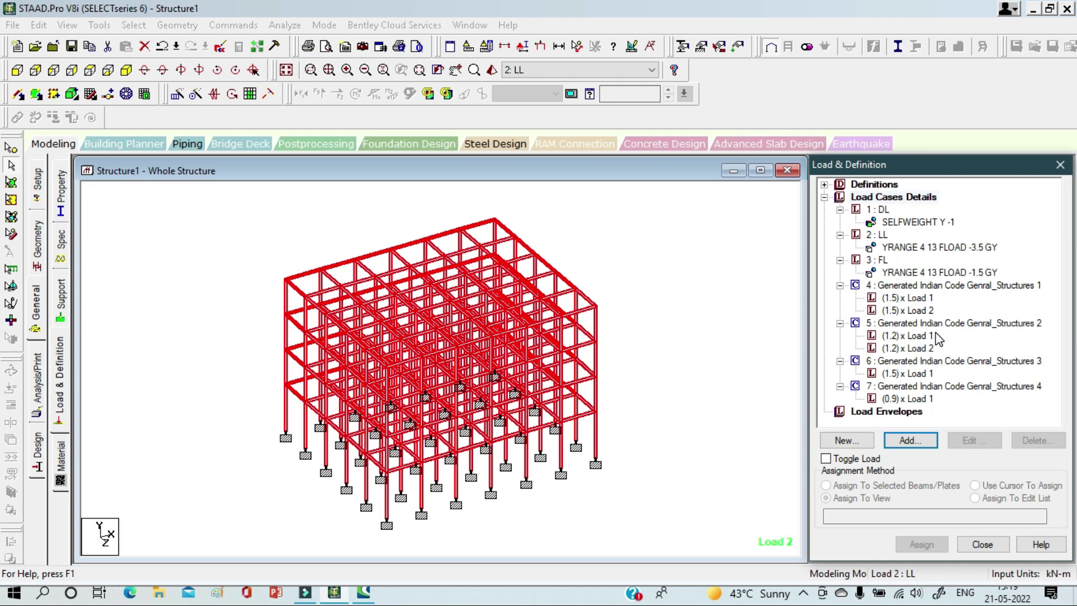
# Add a Perform Analysis command with the No Print option
pyautogui.click(37, 395)
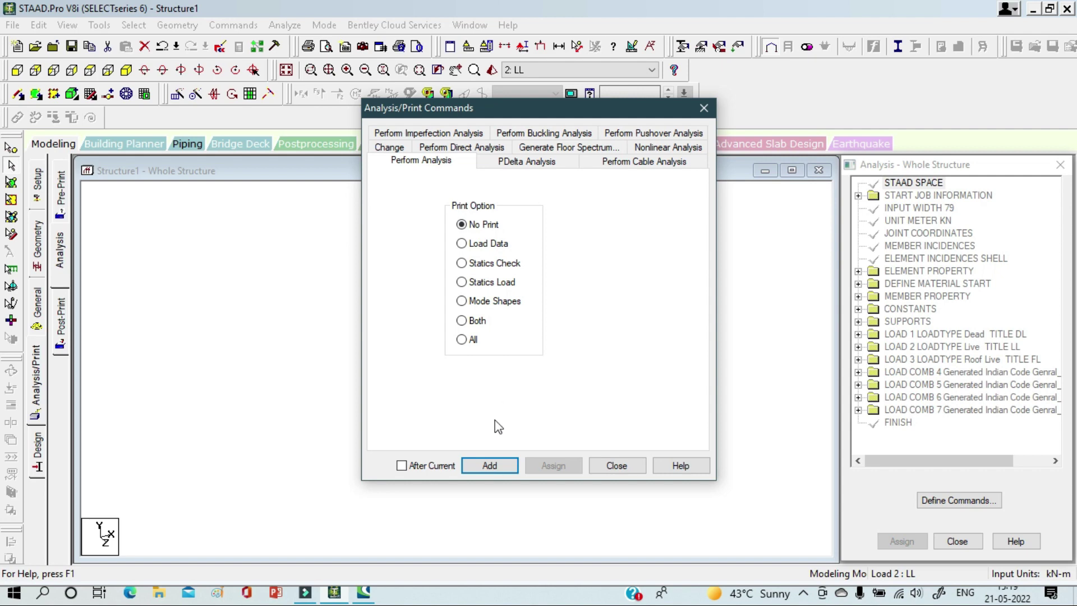
pyautogui.click(489, 467)
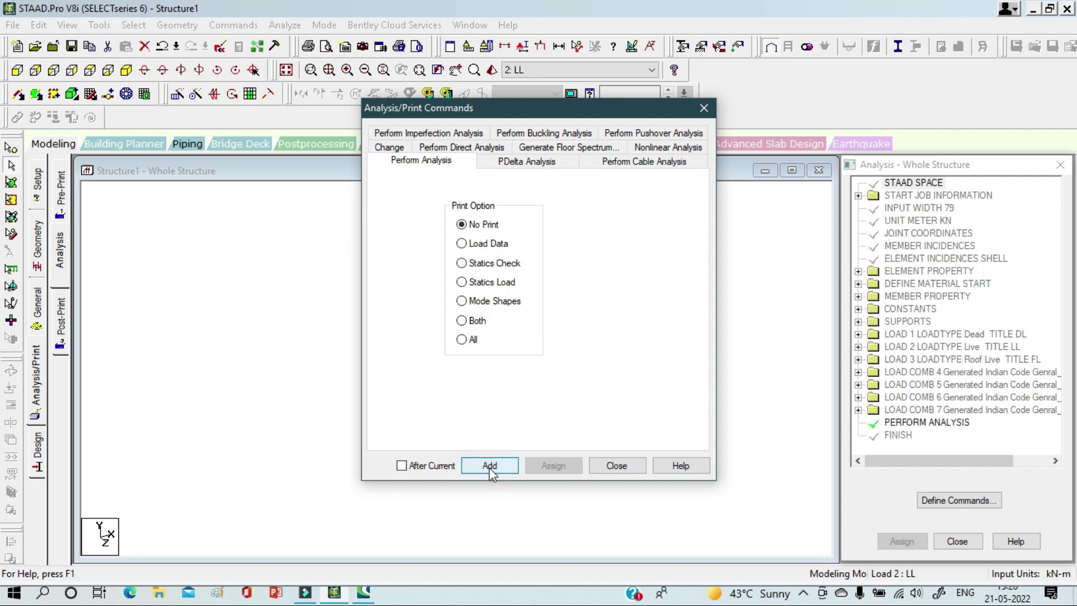
pyautogui.click(631, 466)
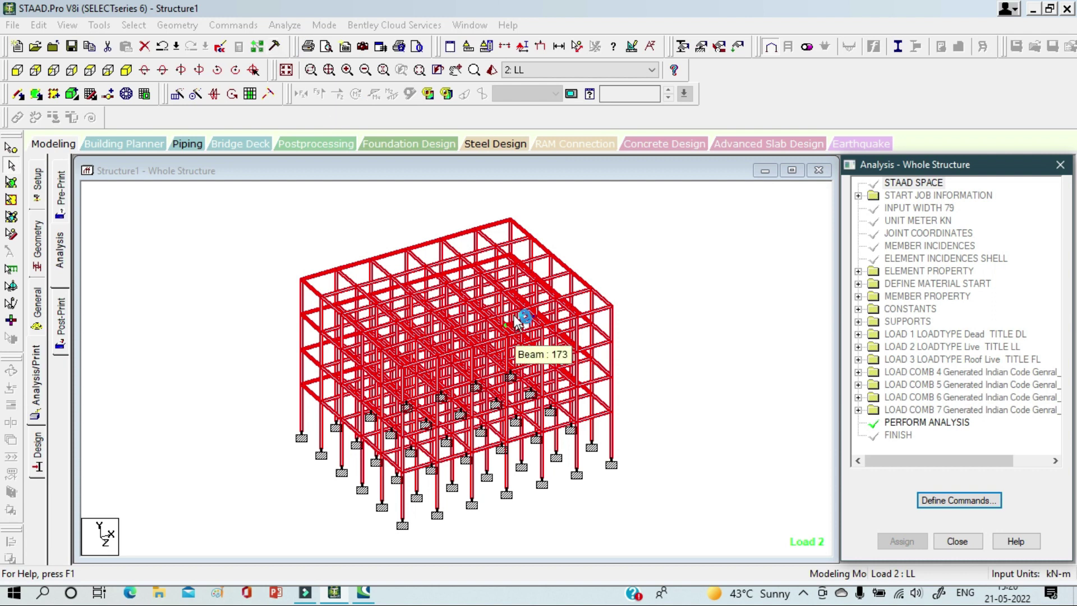
# Save the modified structure, run the analysis, and review the analysis log for errors and warnings
pyautogui.click(285, 25)
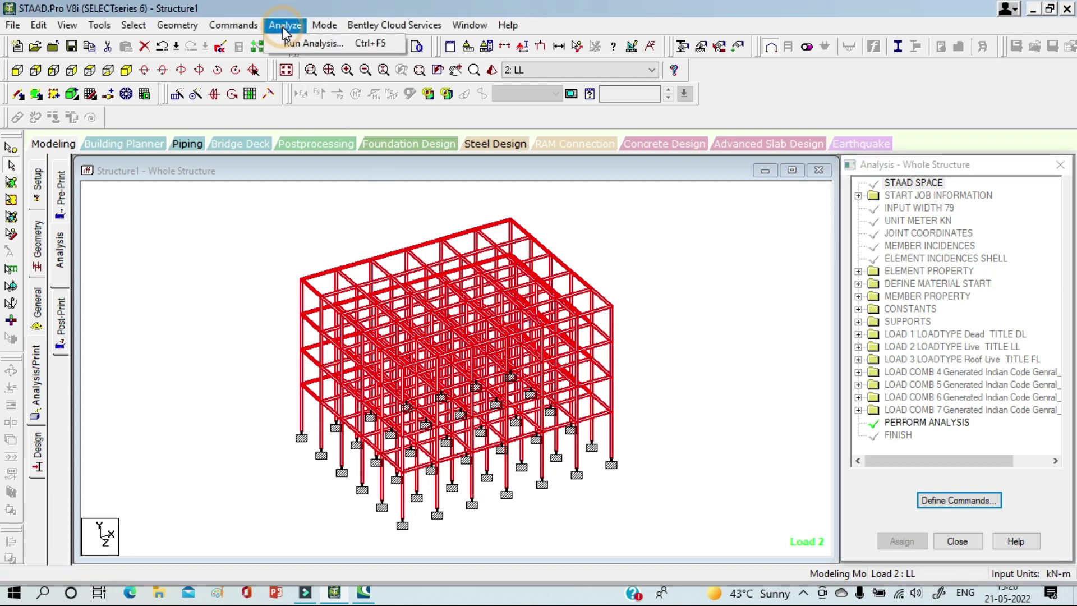
pyautogui.click(298, 44)
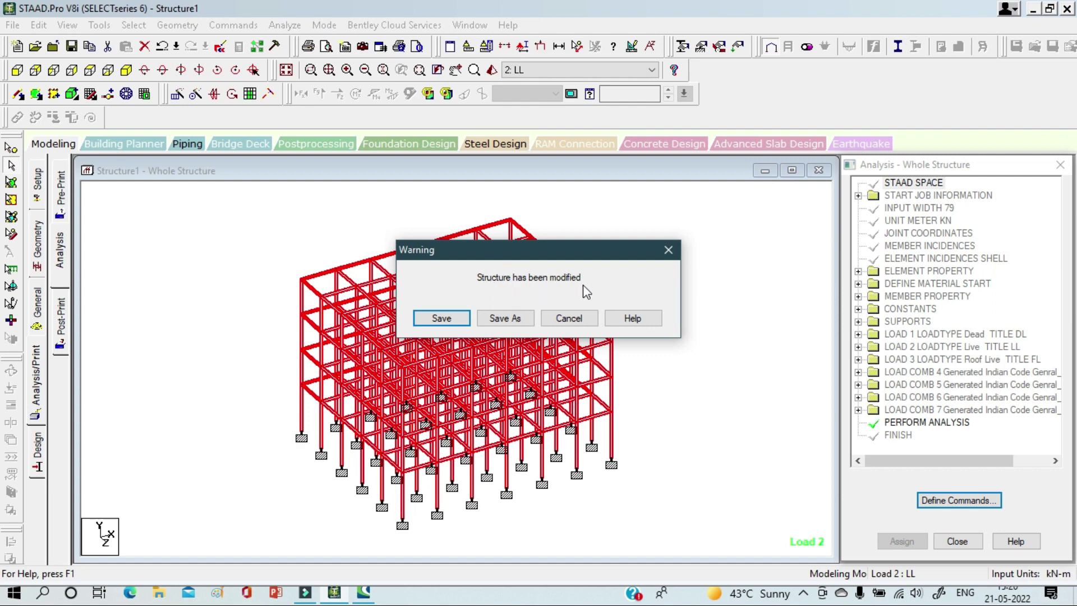
pyautogui.click(461, 321)
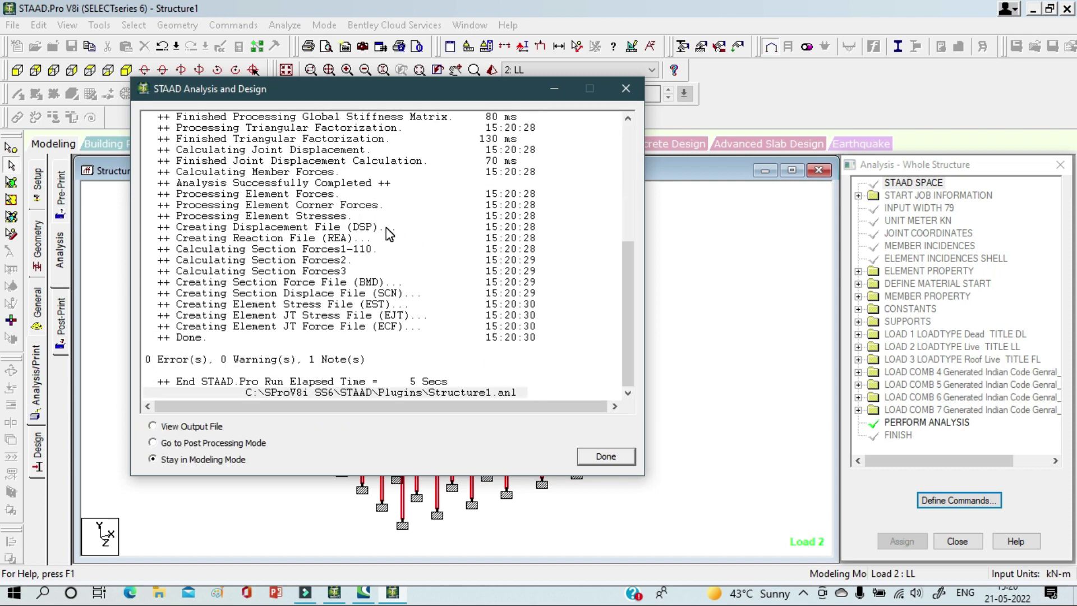
pyautogui.scroll(7, 393, 234)
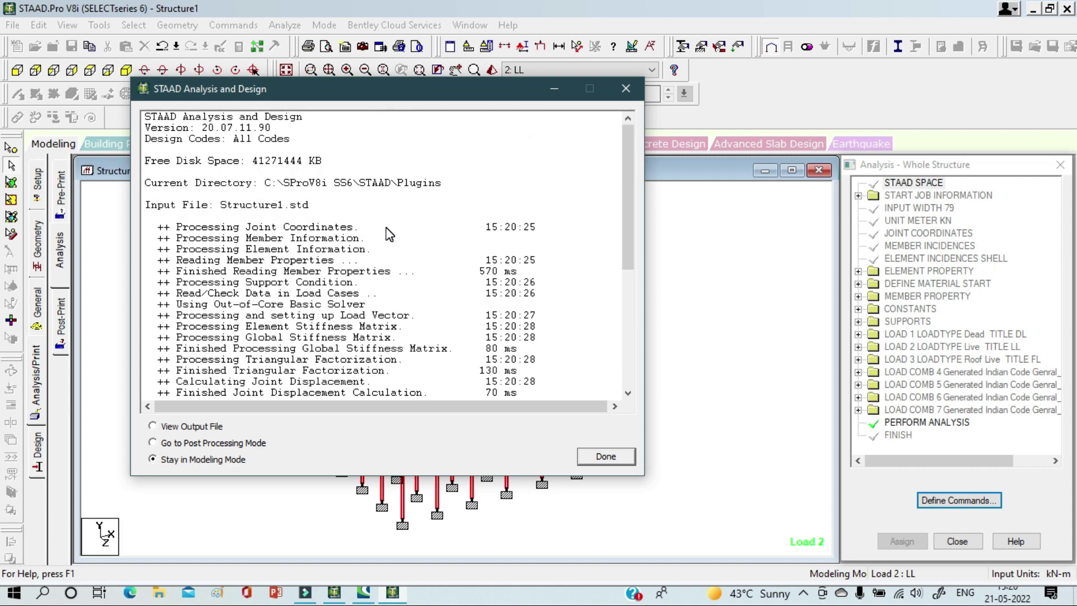
pyautogui.scroll(-7, 390, 234)
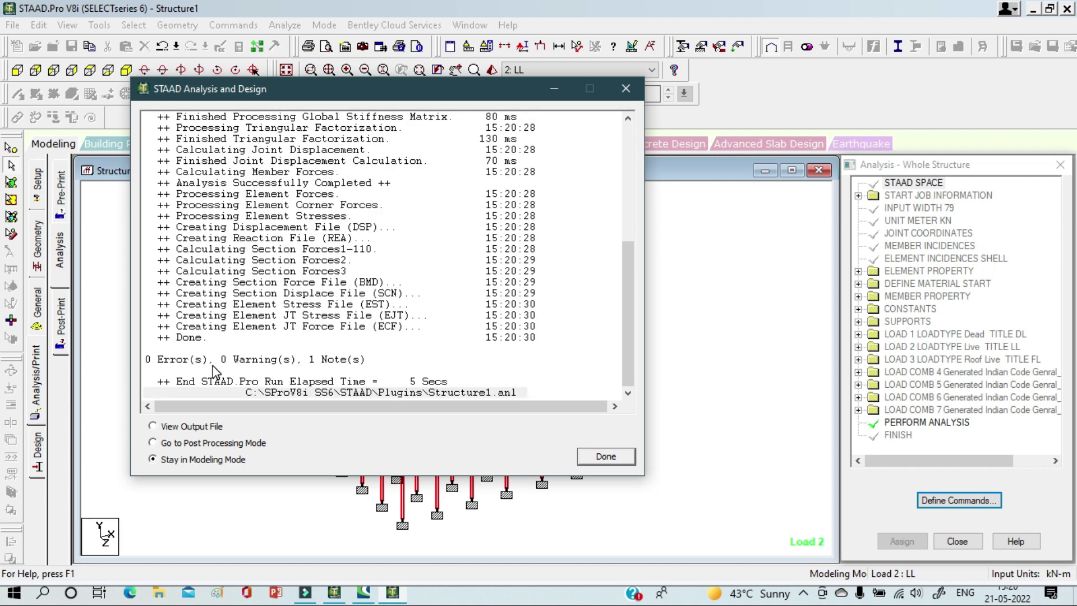
# Review the full analysis log, from the input file details through the processing stages to the error, warning and note summary
pyautogui.click(146, 361)
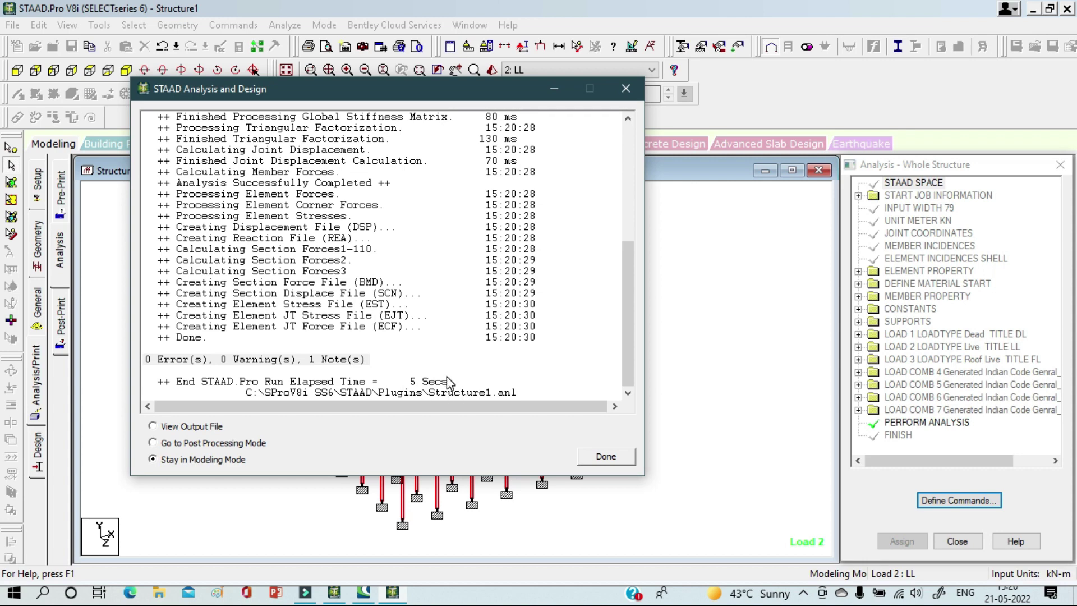
pyautogui.scroll(7, 447, 375)
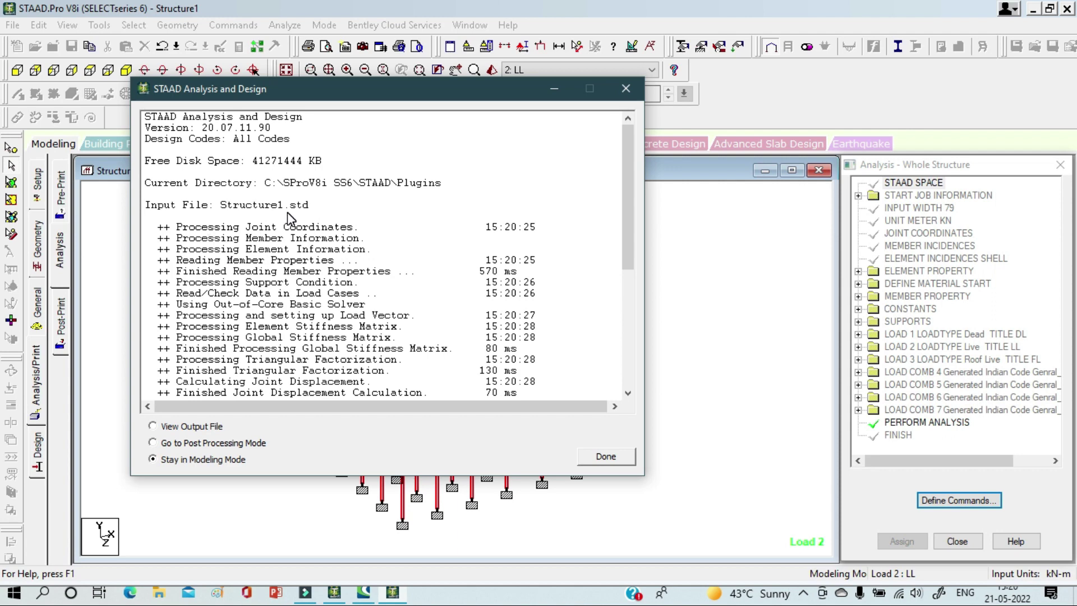
pyautogui.scroll(-2, 396, 247)
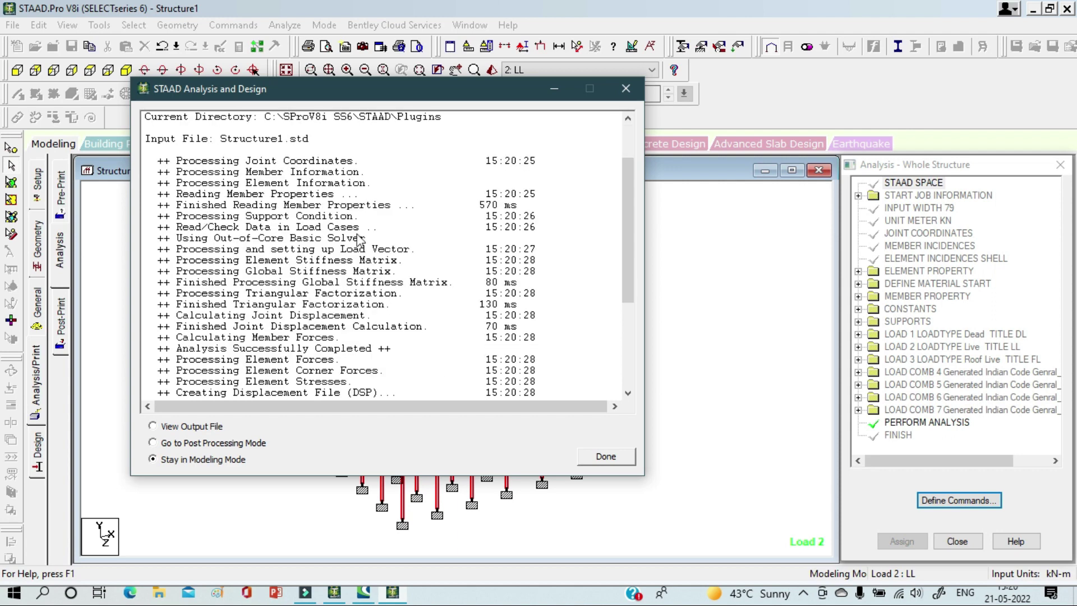
pyautogui.scroll(-5, 370, 291)
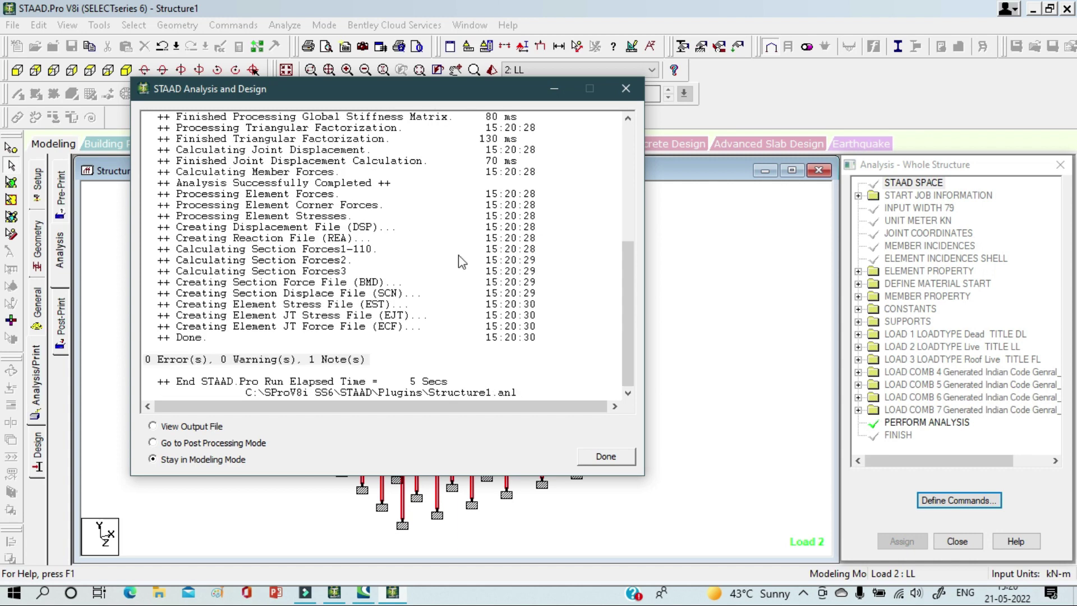
pyautogui.scroll(7, 462, 325)
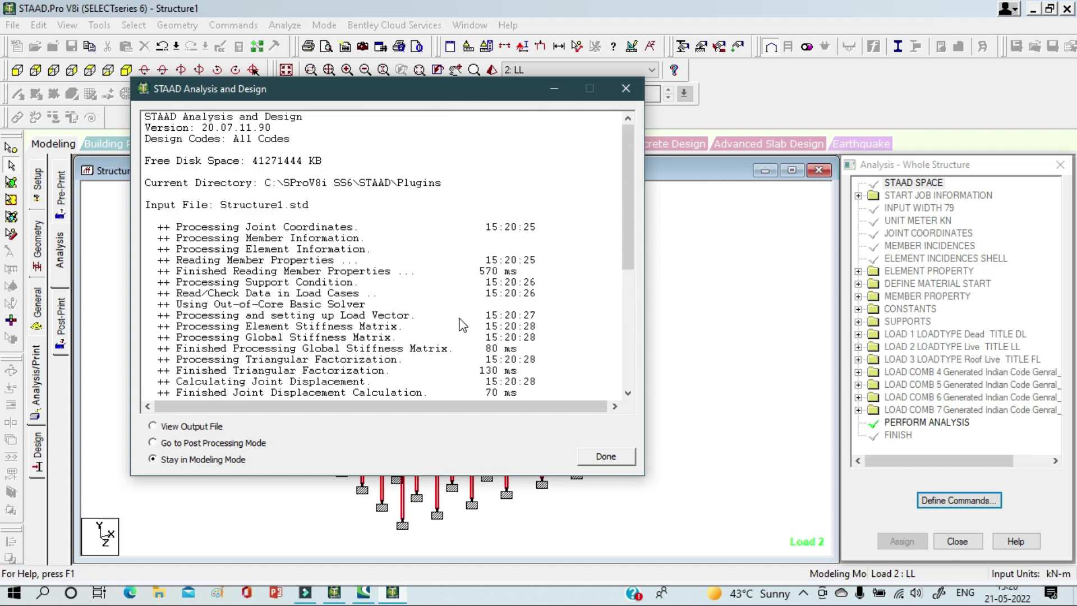
pyautogui.scroll(-4, 462, 324)
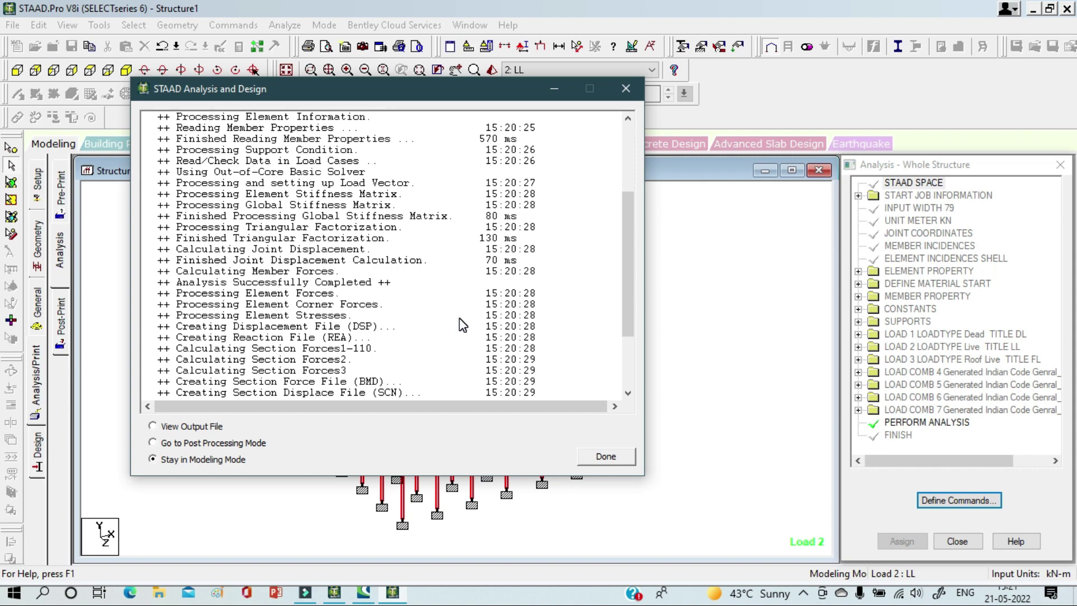
pyautogui.scroll(-3, 462, 325)
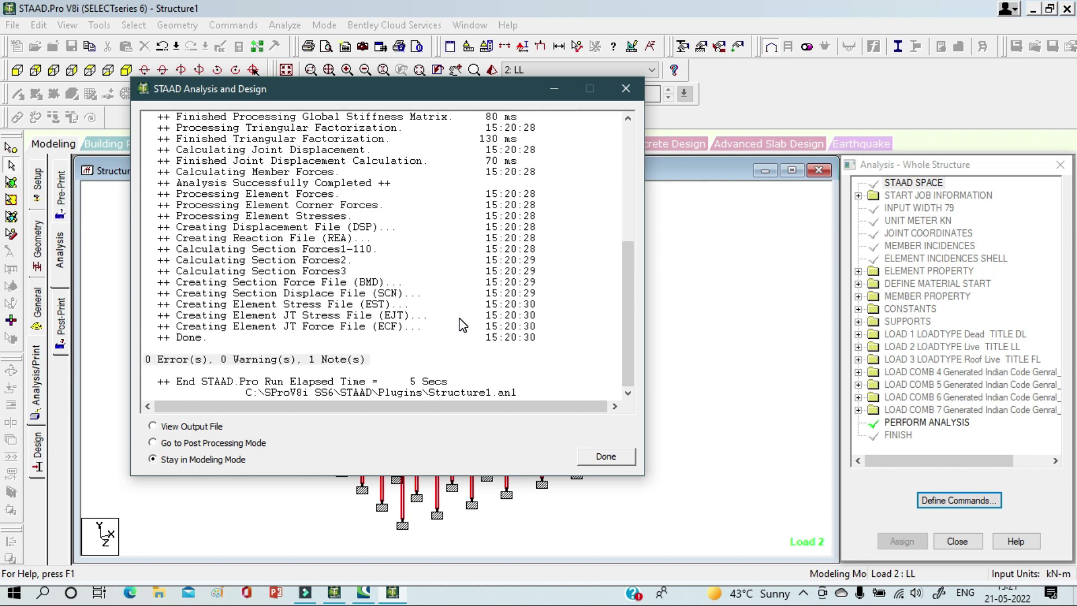
# Finish the analysis run with the View Output File option and maximize the output viewer
pyautogui.click(153, 426)
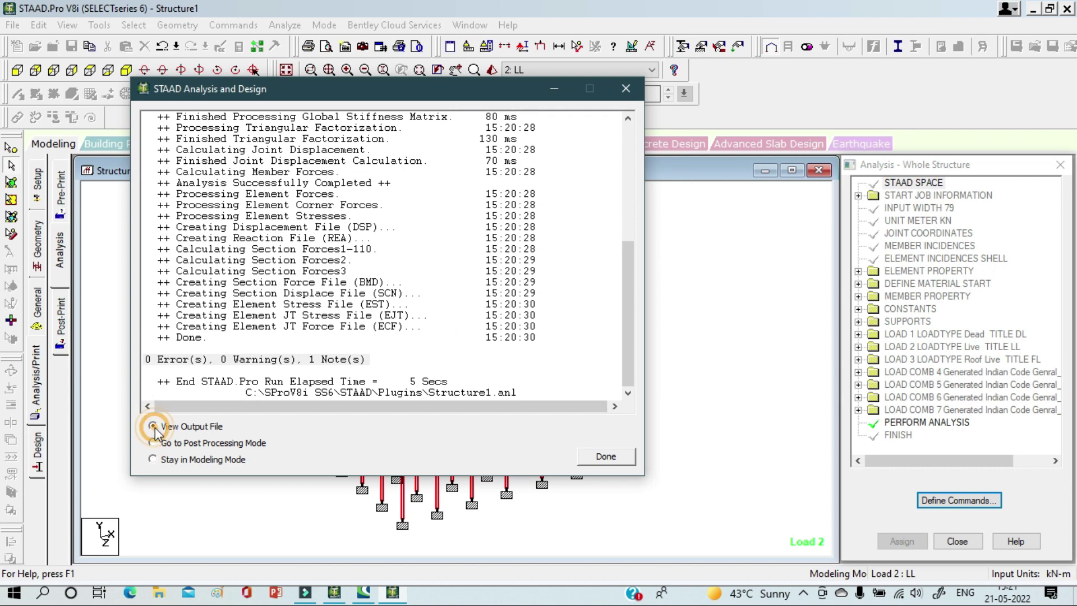
pyautogui.click(610, 463)
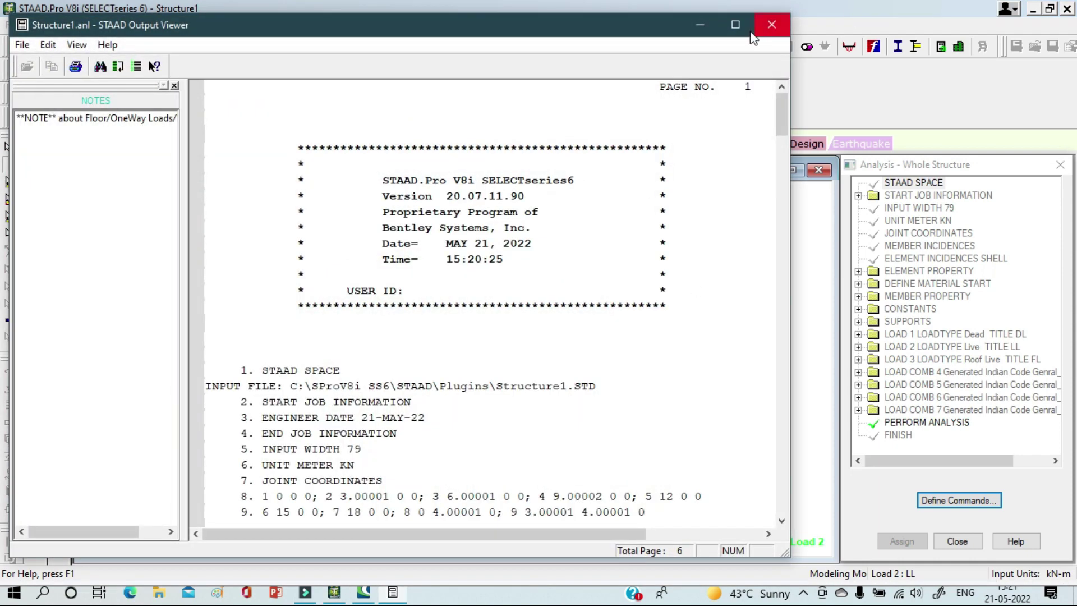
pyautogui.click(735, 25)
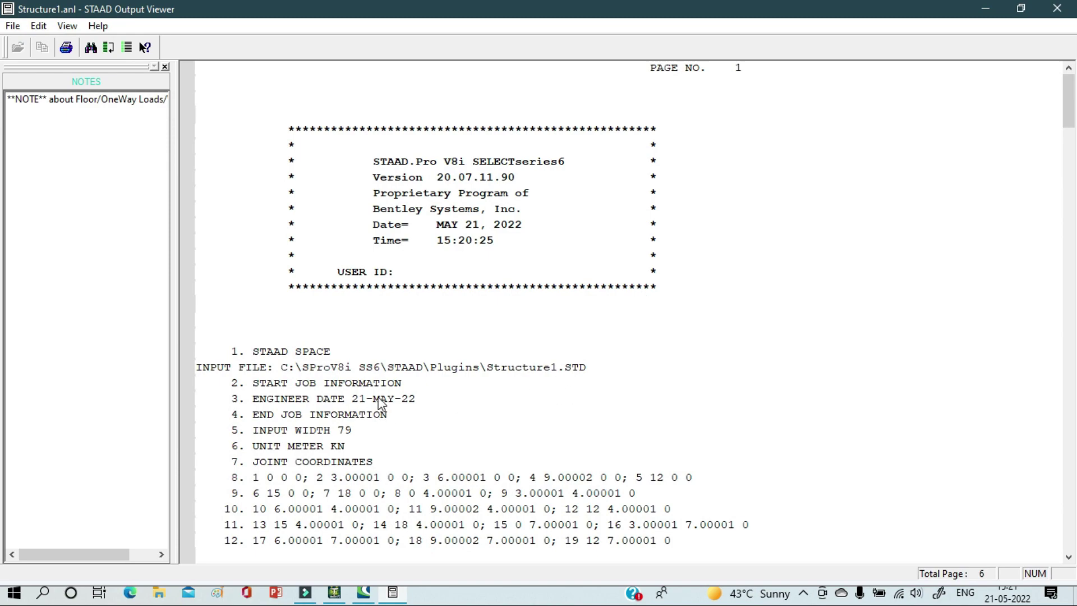
# Look through the joint and member listings, and jump to the Floor/OneWay Loads note to examine the load combinations below it
pyautogui.scroll(-12, 378, 382)
pyautogui.scroll(-5, 381, 379)
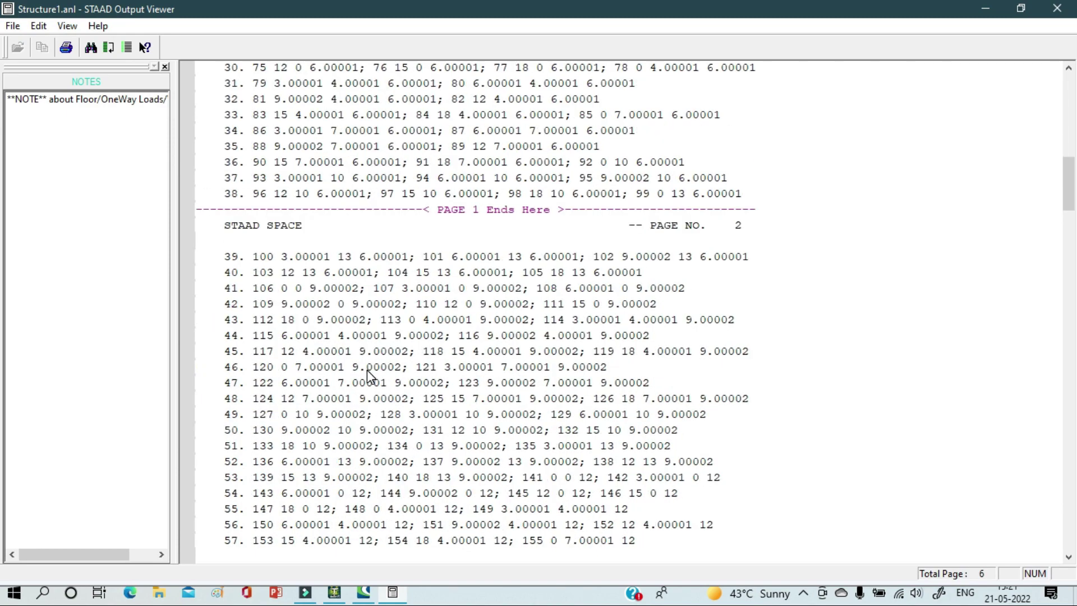
pyautogui.scroll(-18, 505, 241)
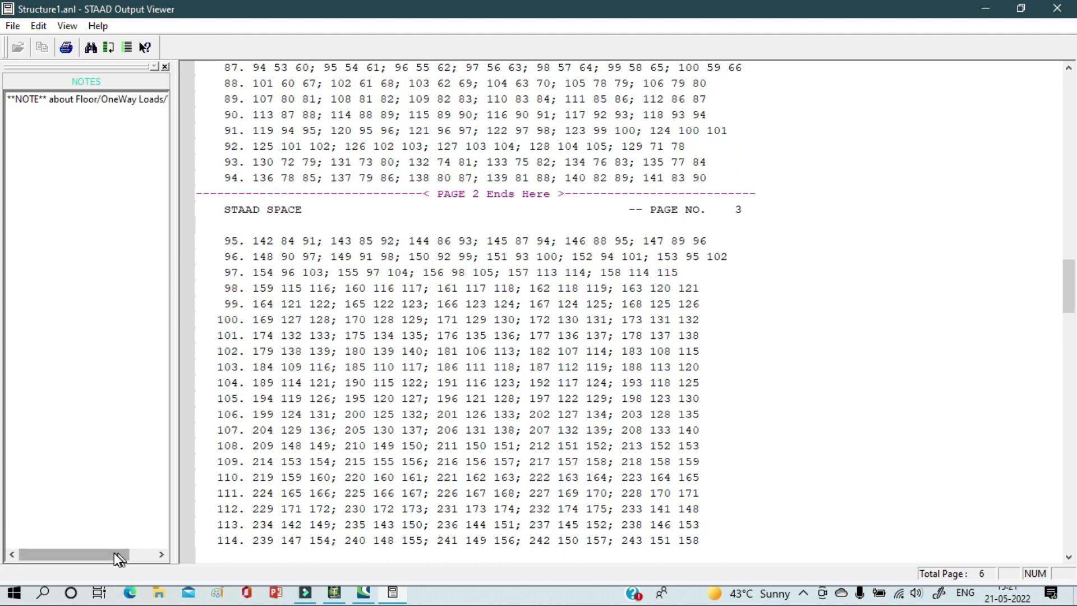
pyautogui.click(84, 99)
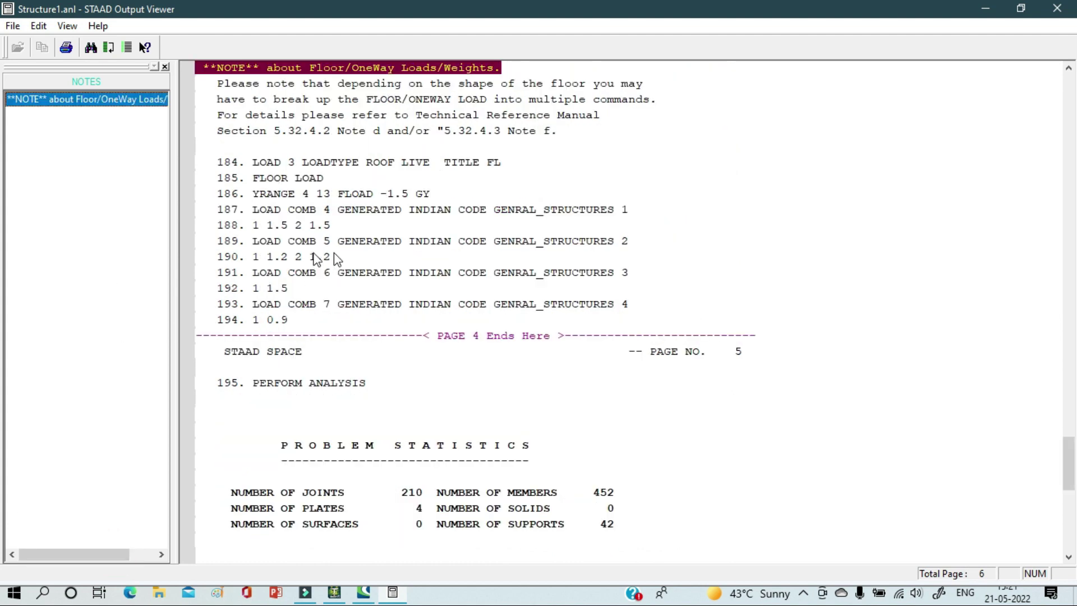
pyautogui.click(398, 253)
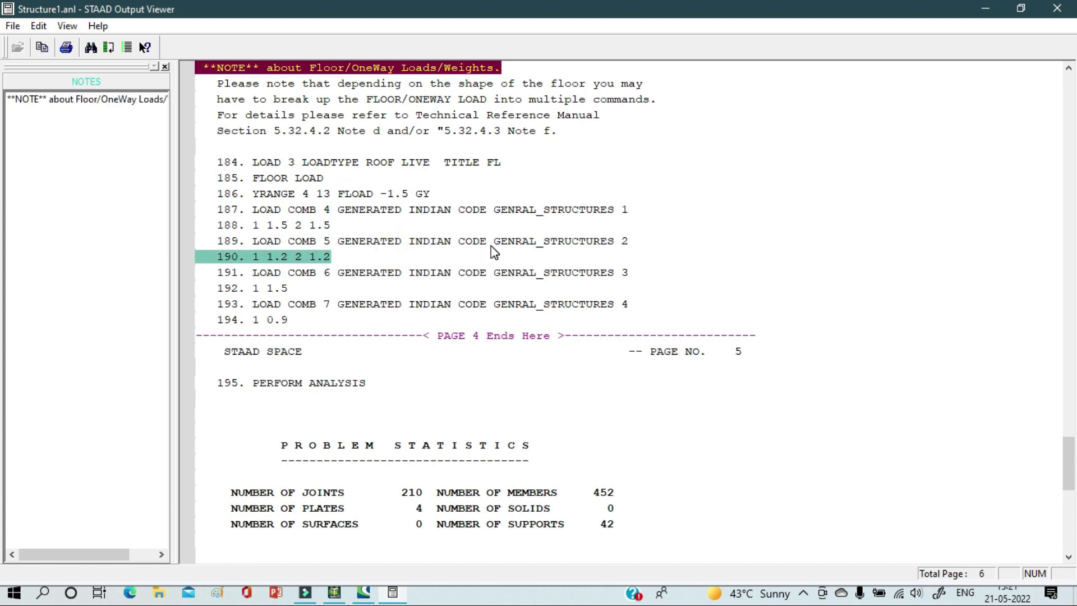
pyautogui.click(433, 242)
# Examine the problem statistics for member and support counts, load combination cases and band-width, through to the end of the report
pyautogui.scroll(-4, 516, 397)
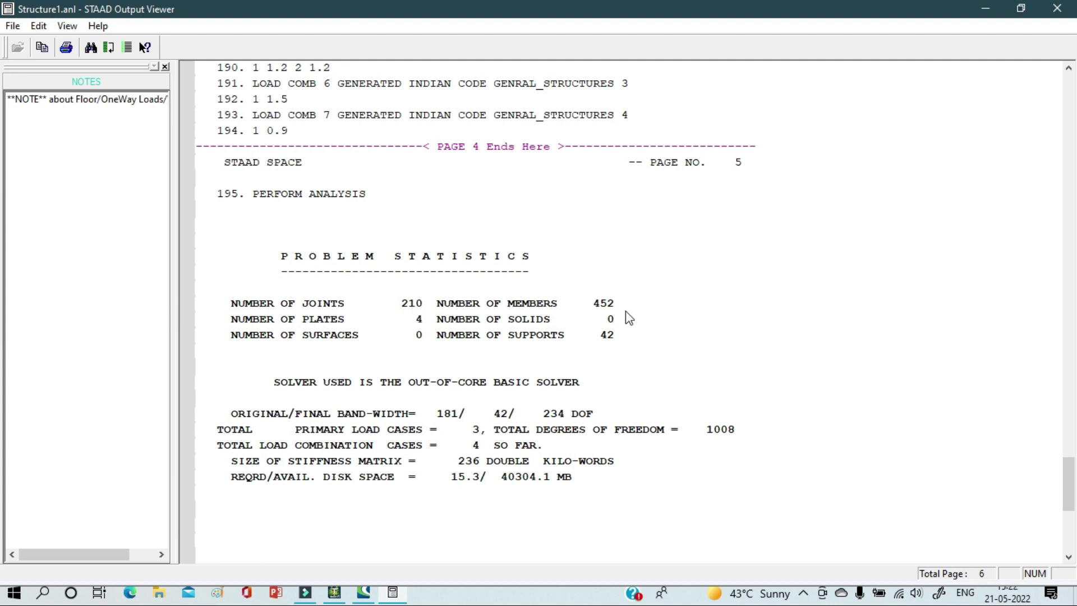
pyautogui.click(604, 304)
pyautogui.click(608, 335)
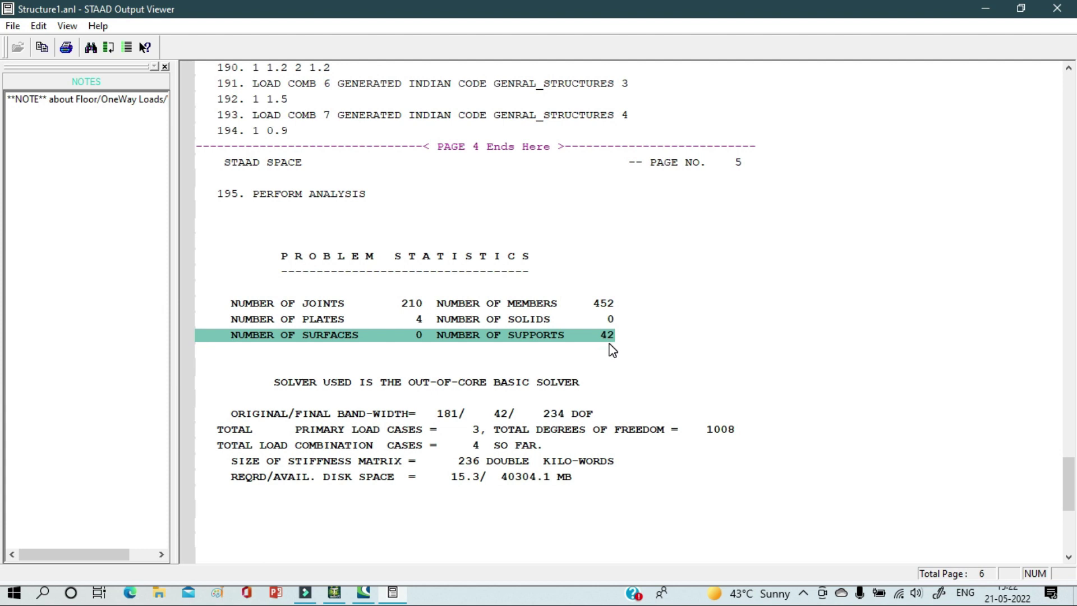
pyautogui.scroll(-3, 335, 451)
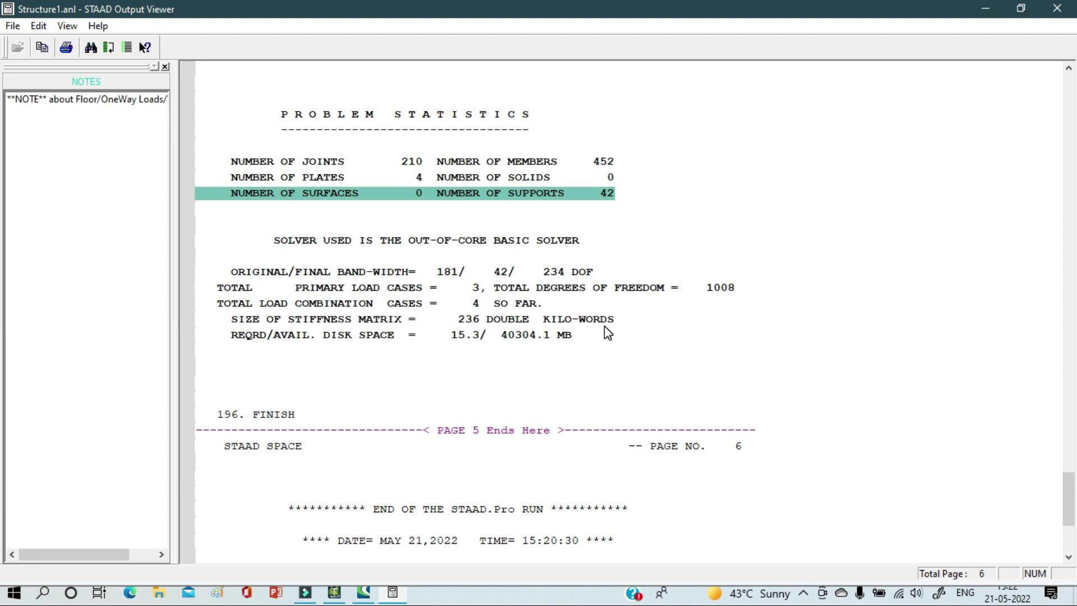
pyautogui.click(523, 304)
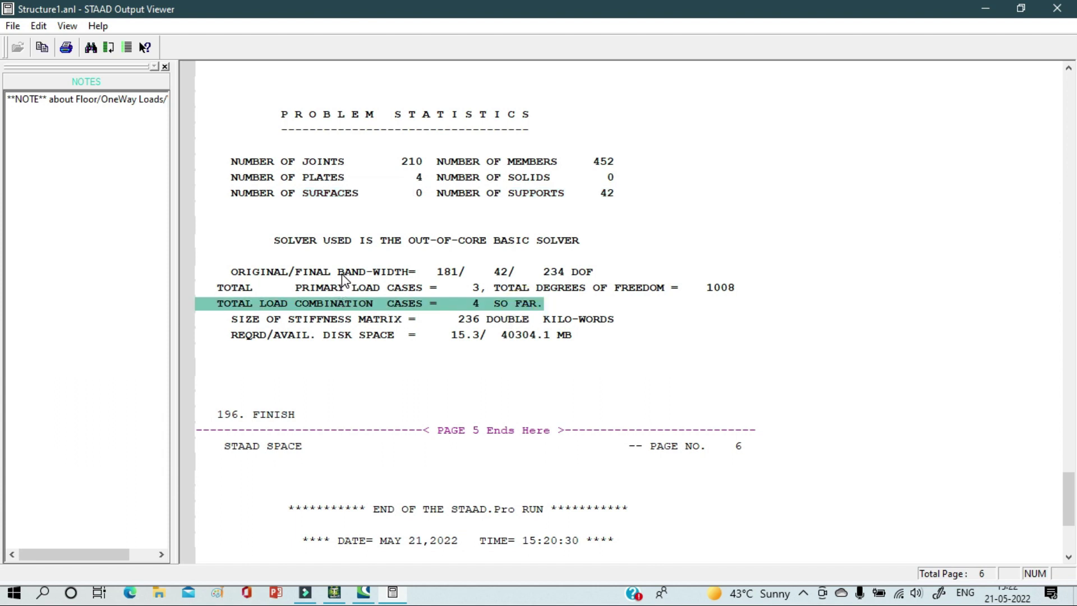
pyautogui.click(459, 271)
pyautogui.scroll(-4, 484, 359)
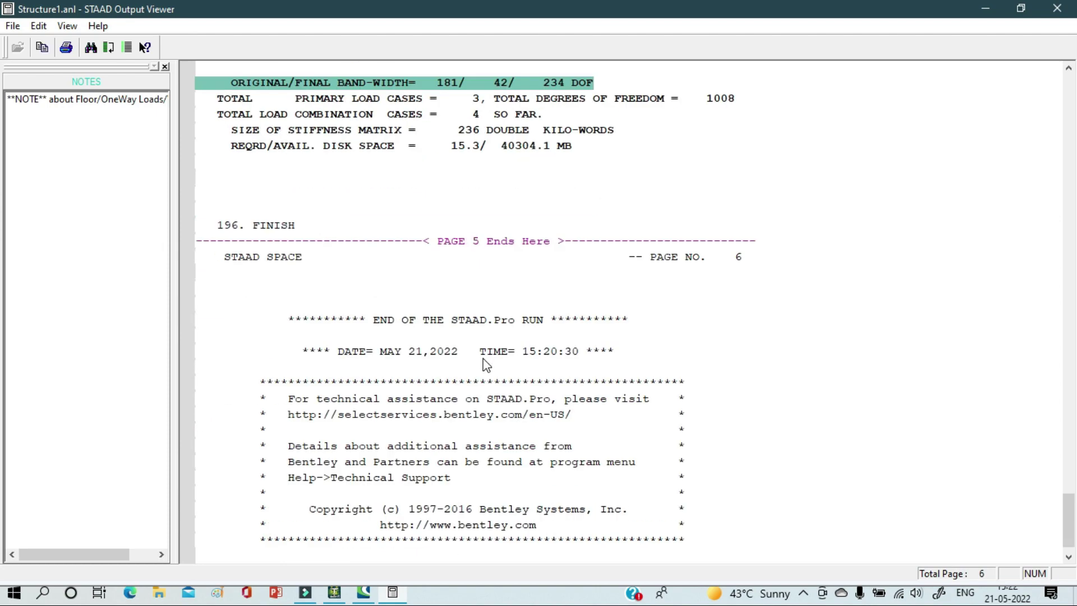
# Look back through the load definitions and member incidences in the output file, returning to its first page
pyautogui.scroll(10, 485, 365)
pyautogui.scroll(20, 486, 365)
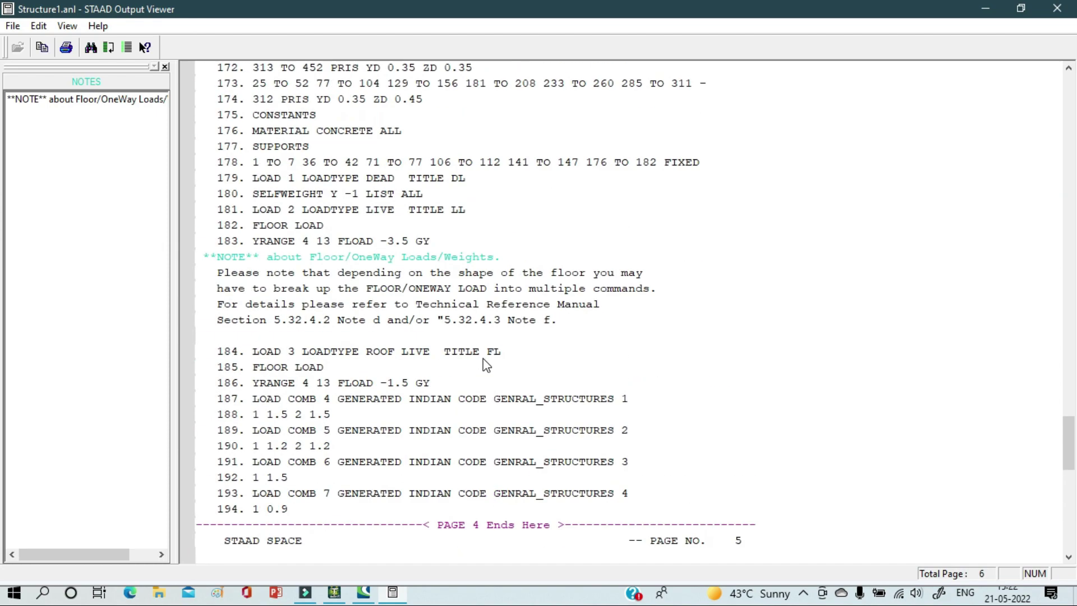
pyautogui.scroll(20, 485, 365)
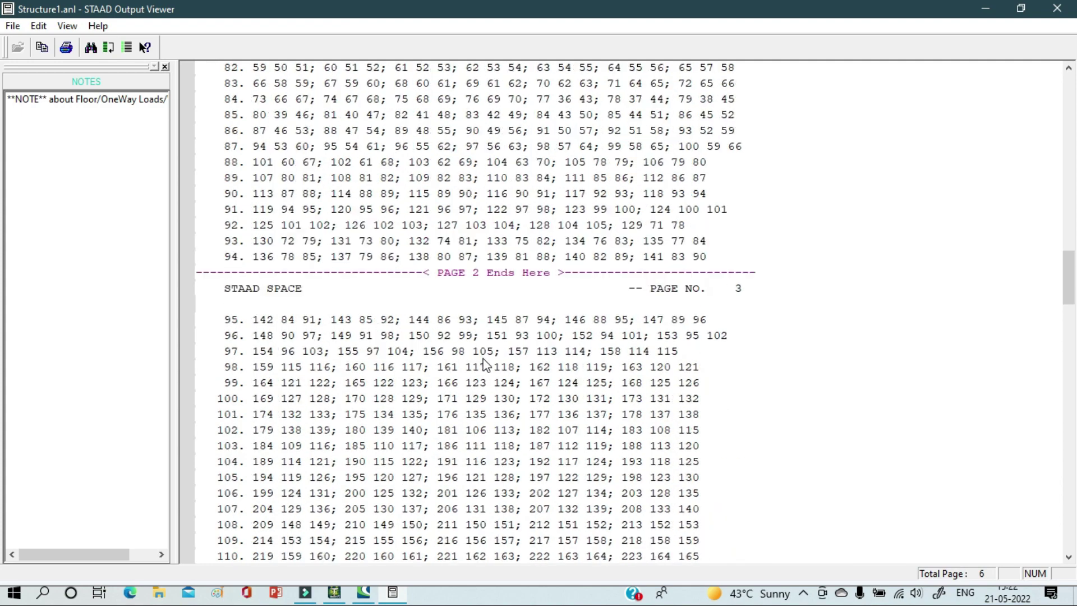
pyautogui.scroll(-3, 485, 359)
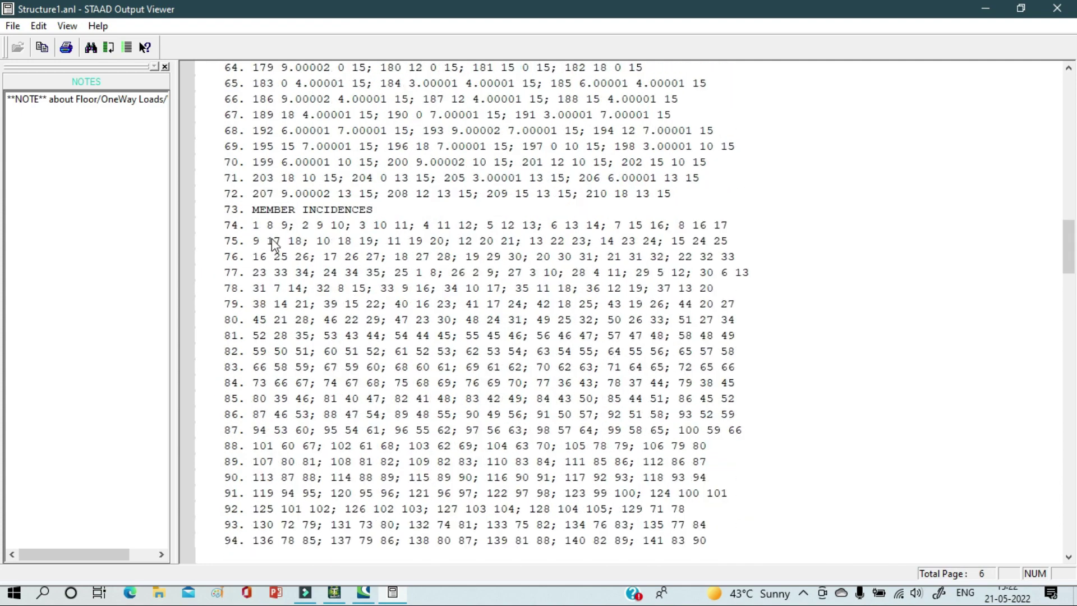
pyautogui.scroll(9, 556, 396)
pyautogui.scroll(20, 555, 395)
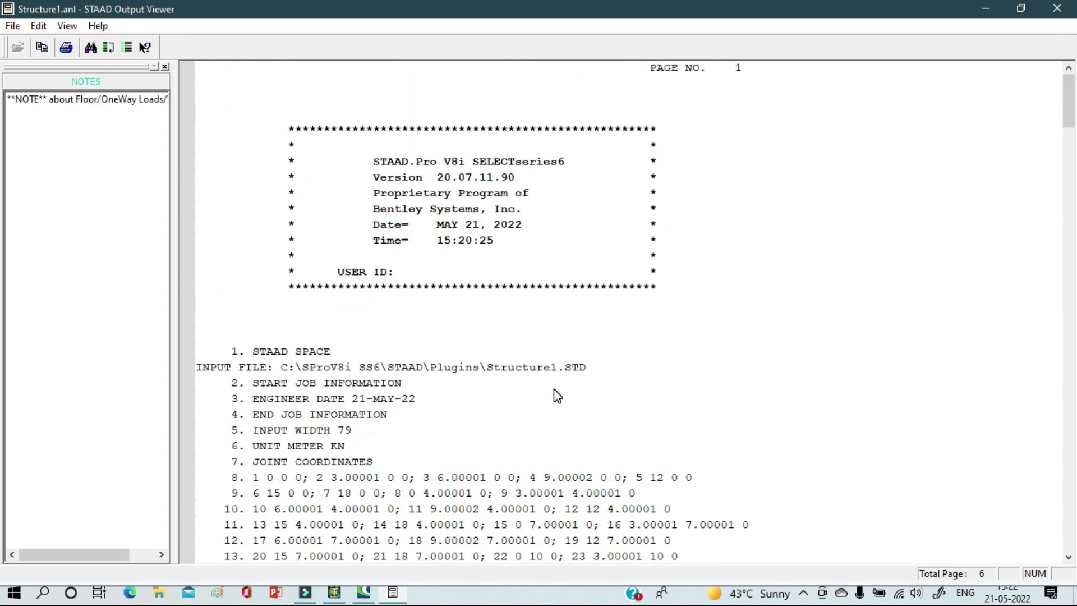
# Check the run date and time in the report header and the unit line in the input listing
pyautogui.scroll(-5, 554, 390)
pyautogui.scroll(5, 554, 390)
pyautogui.click(411, 228)
pyautogui.click(440, 245)
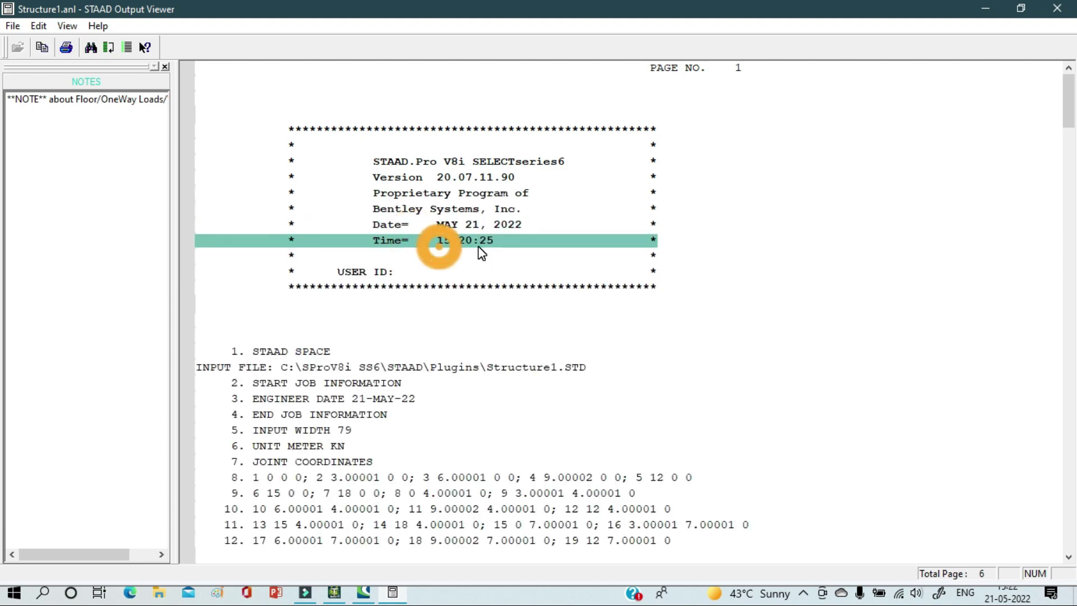
pyautogui.click(523, 256)
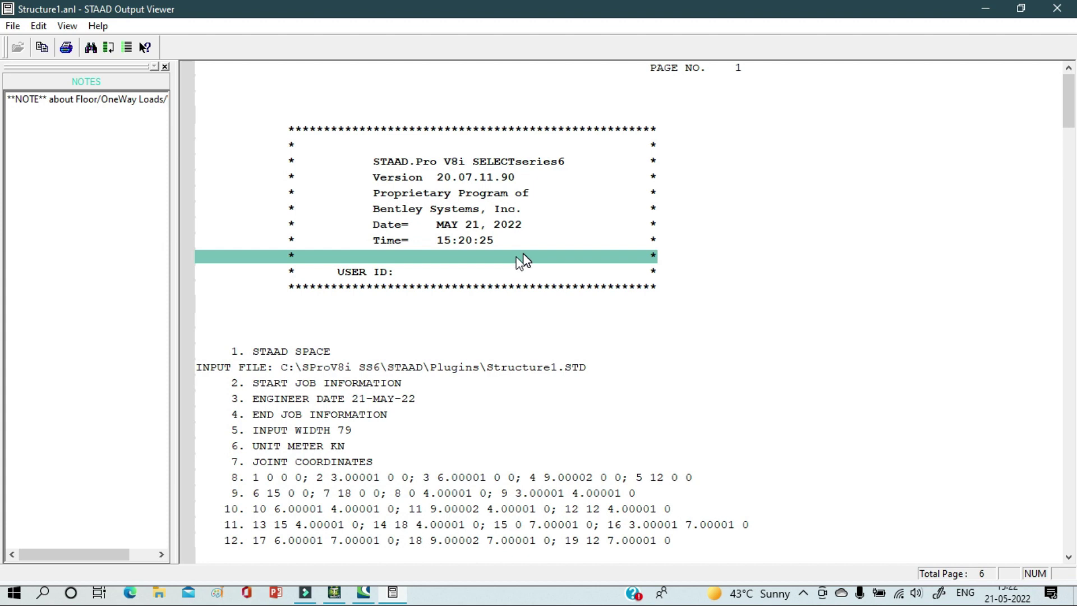
pyautogui.click(353, 448)
pyautogui.click(356, 445)
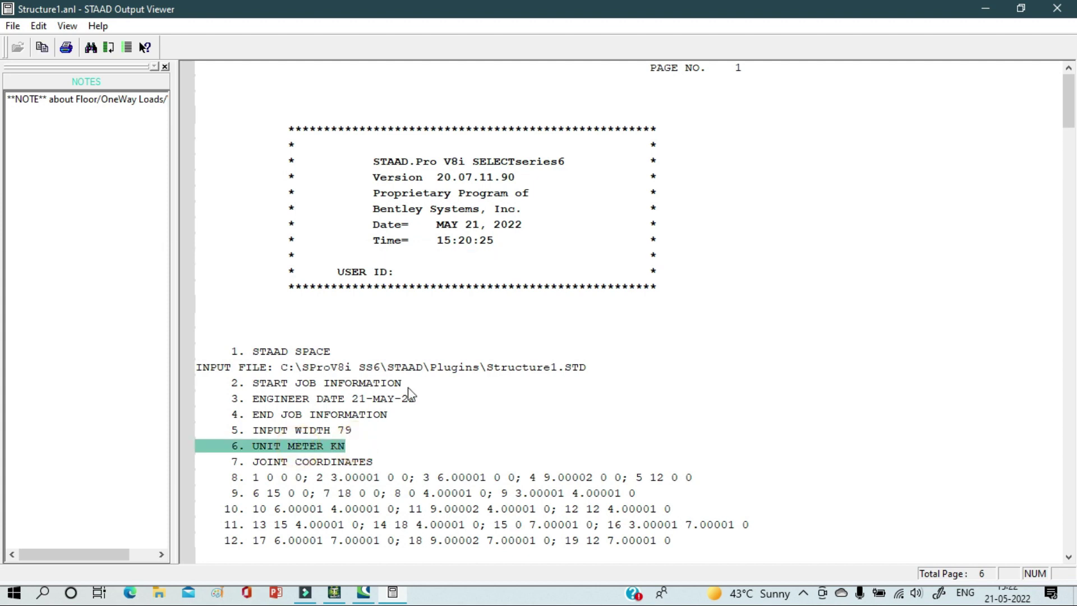